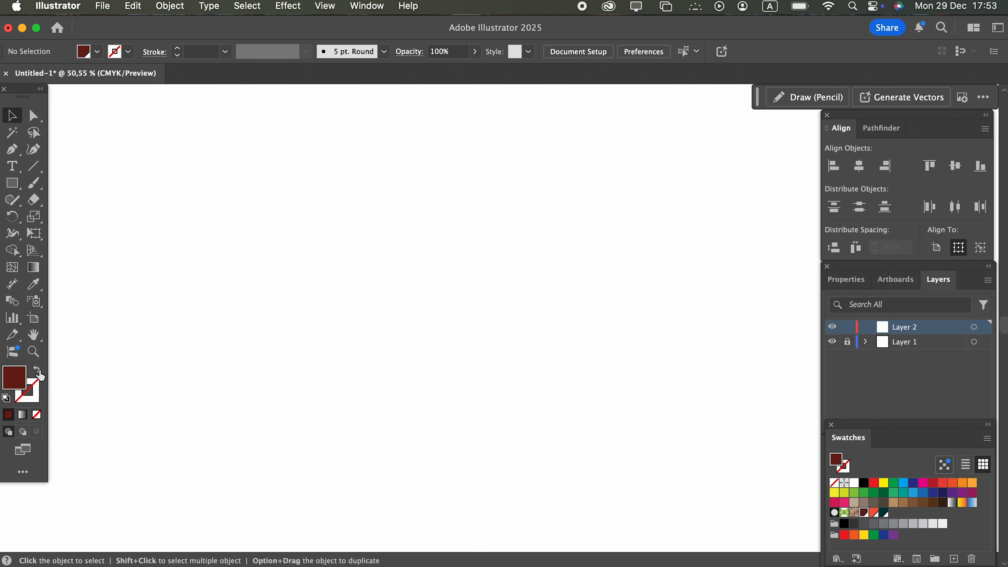
Set the drawing colours to no fill and a dark red #6b2116 stroke
click(39, 371)
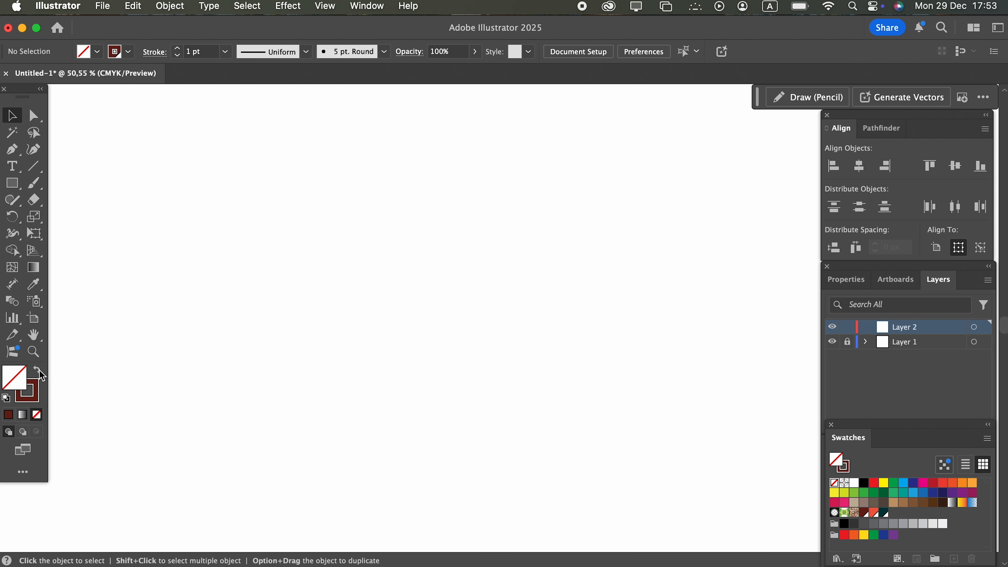
click(39, 391)
double_click(40, 392)
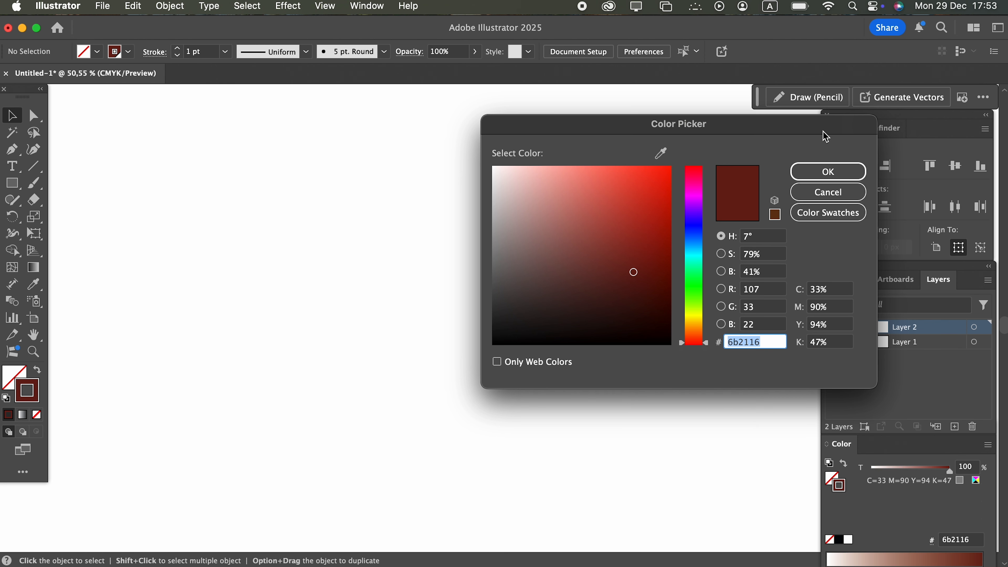
click(830, 173)
Draw a slightly wide ellipse on the upper part of the artboard and set its stroke weight to 7 pt
drag(11, 182, 59, 224)
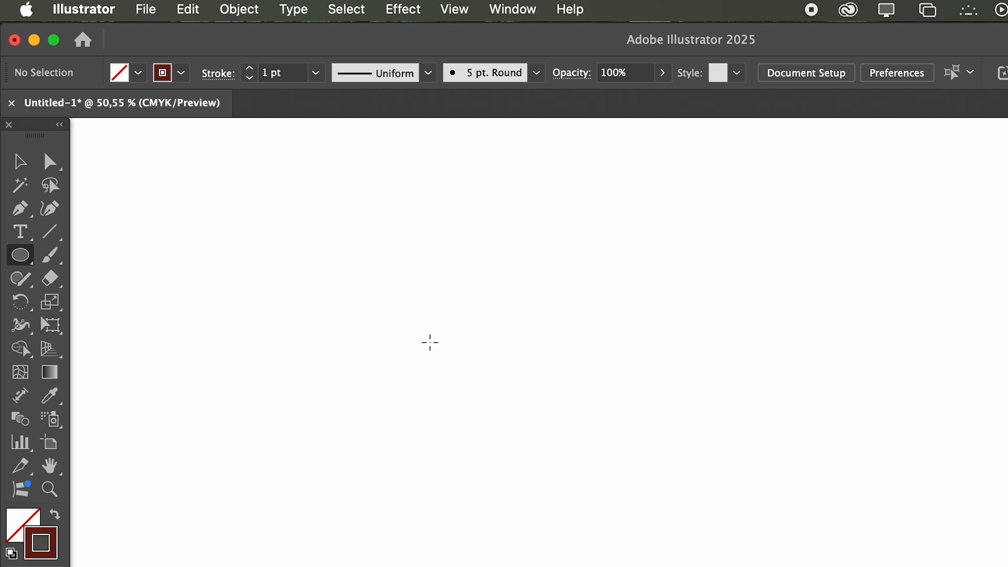
drag(505, 282, 702, 469)
drag(504, 337, 503, 336)
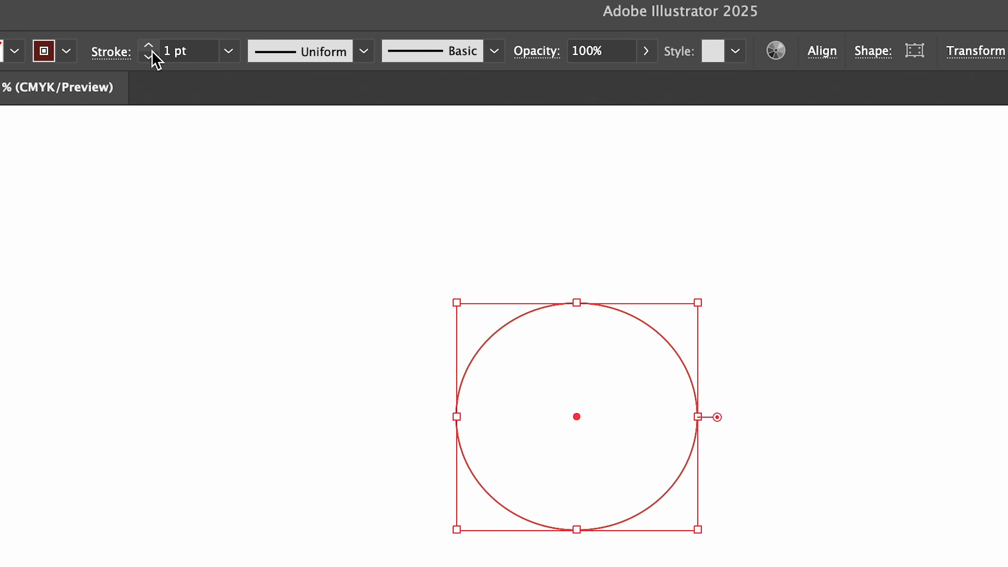
click(149, 56)
click(149, 46)
click(149, 46)
click(149, 46)
click(149, 46)
click(149, 46)
click(149, 46)
click(149, 46)
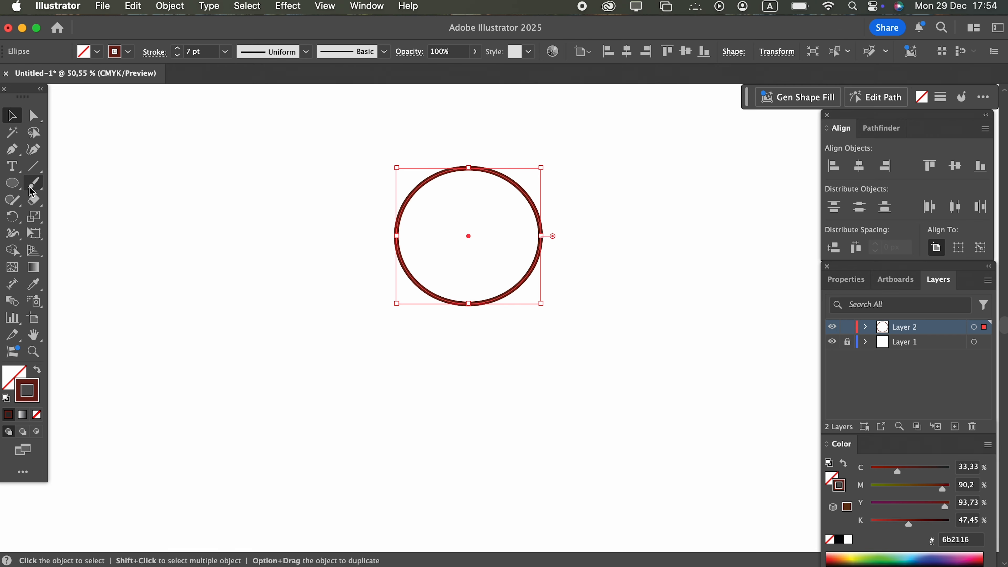
Draw a larger circle just below the ellipse, slightly overlapping it, and centre both shapes horizontally
click(18, 189)
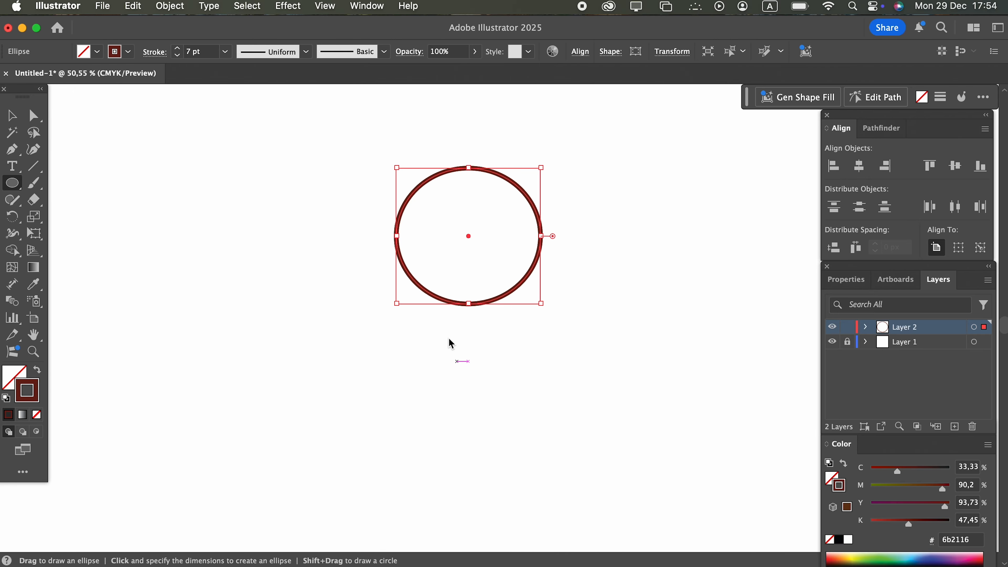
drag(353, 297, 531, 497)
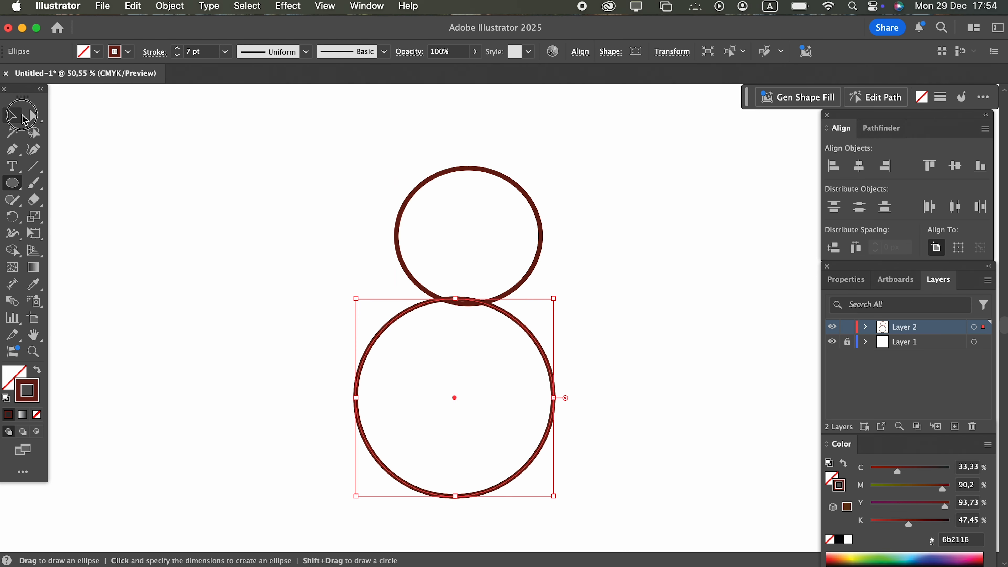
key(v)
shift+click(396, 236)
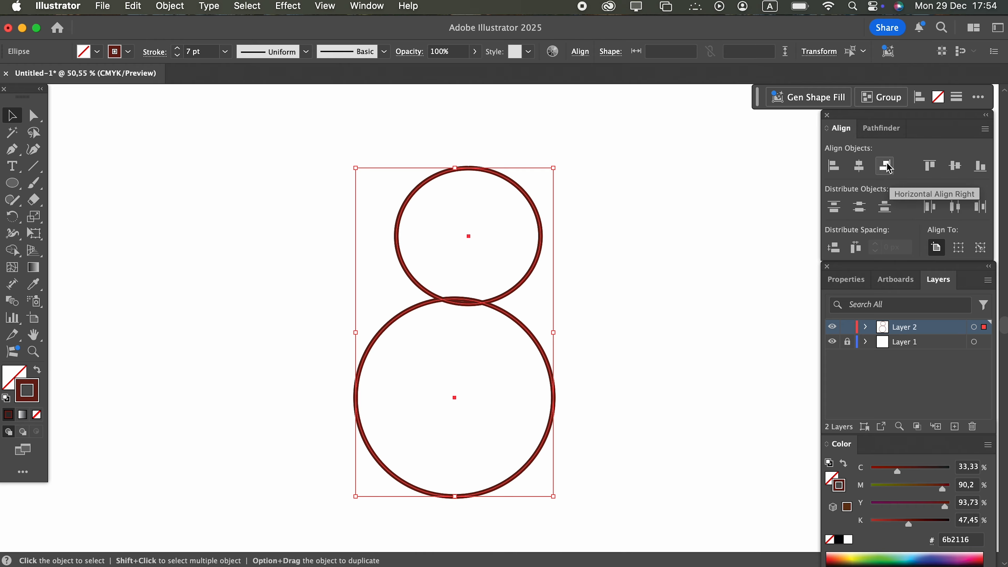
click(859, 168)
click(537, 326)
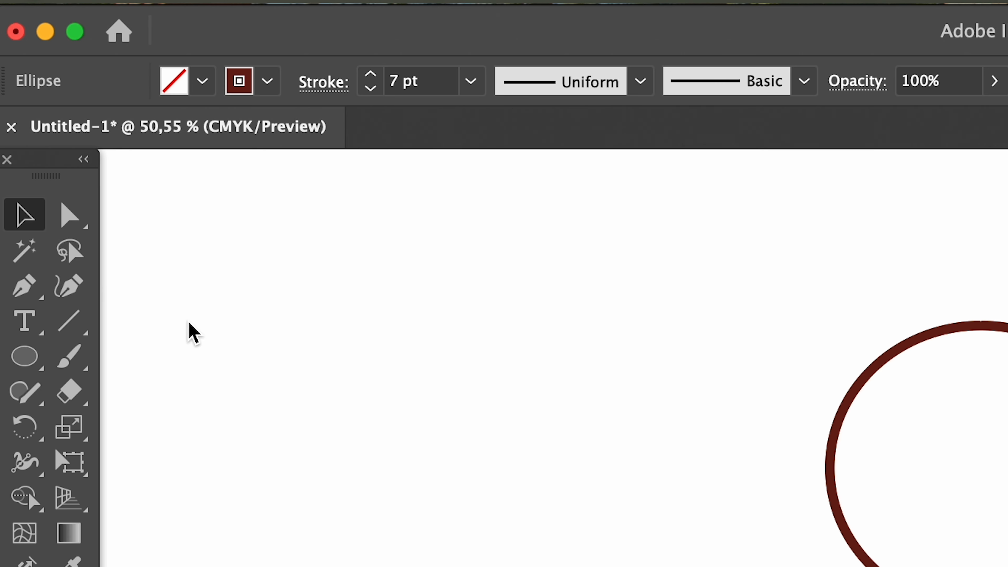
Flatten both round shapes by moving their top and bottom anchor points slightly inward
click(71, 216)
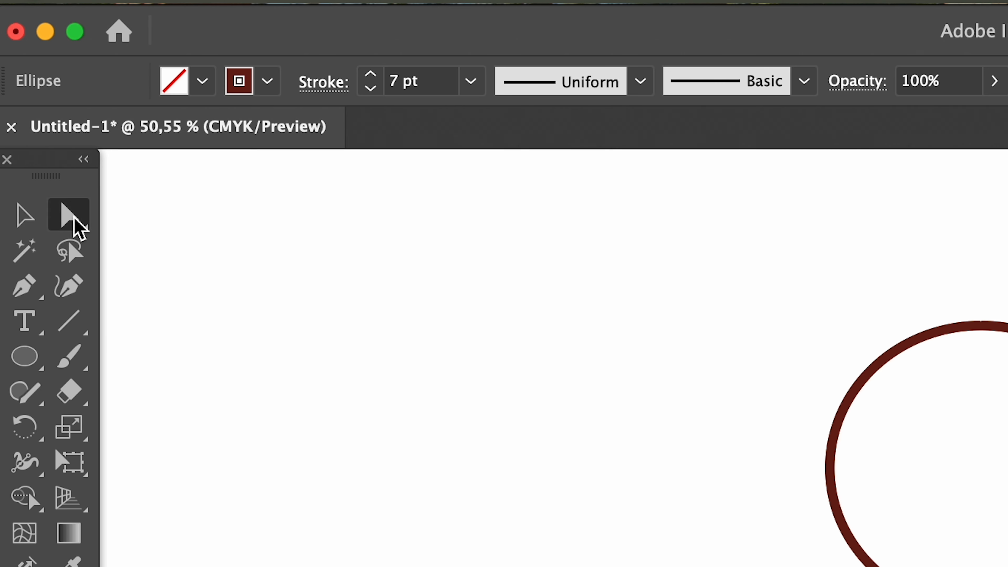
click(830, 517)
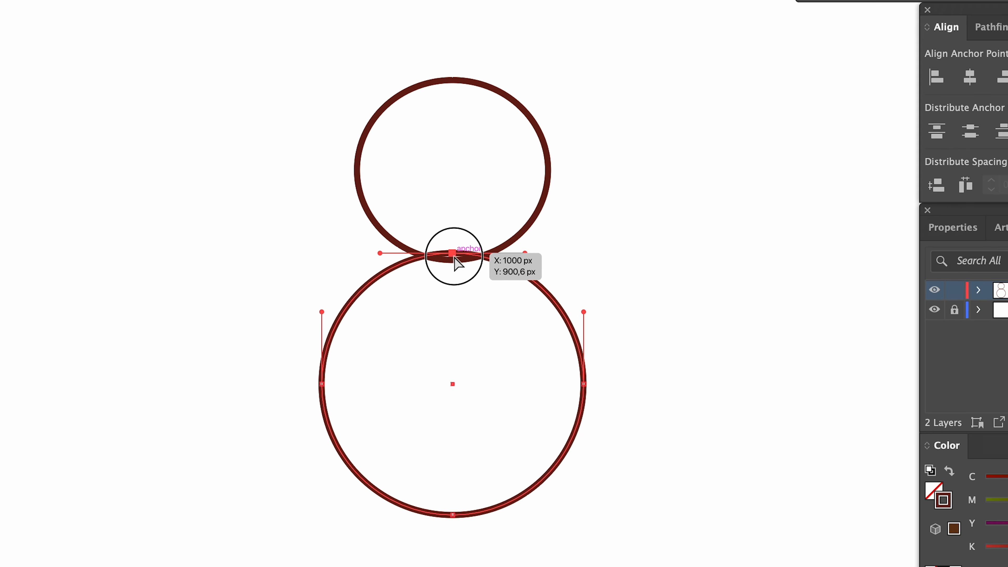
drag(455, 257, 455, 267)
drag(469, 496, 470, 481)
click(469, 304)
drag(469, 304, 469, 301)
drag(471, 175, 469, 177)
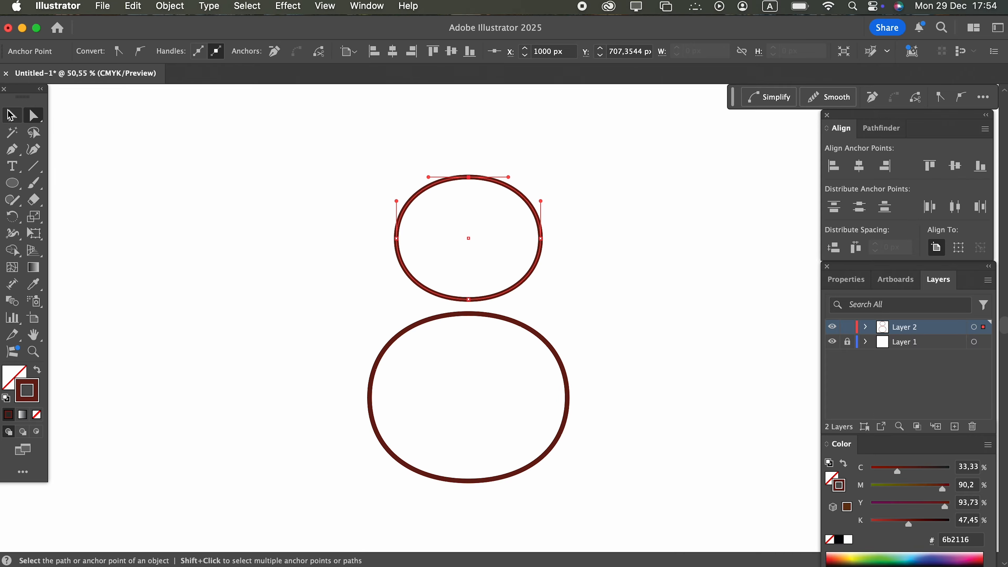
Tilt the upper ellipse slightly and bring it into contact with the lower one
click(11, 115)
click(788, 304)
drag(532, 280, 543, 315)
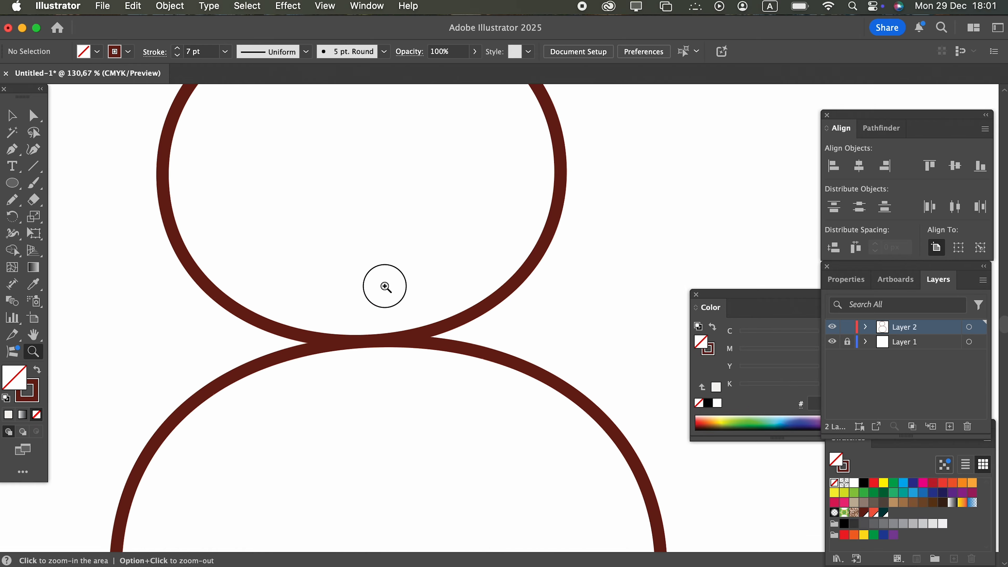
Draw a shallow freehand curve with the Pencil tool across the lower part of the upper ellipse as the scarf's top edge
click(385, 287)
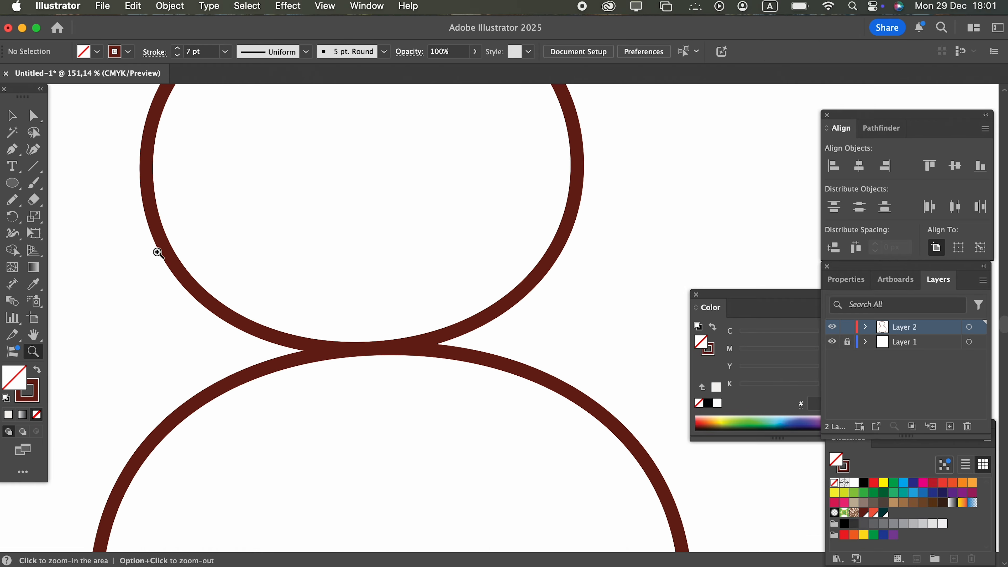
click(12, 200)
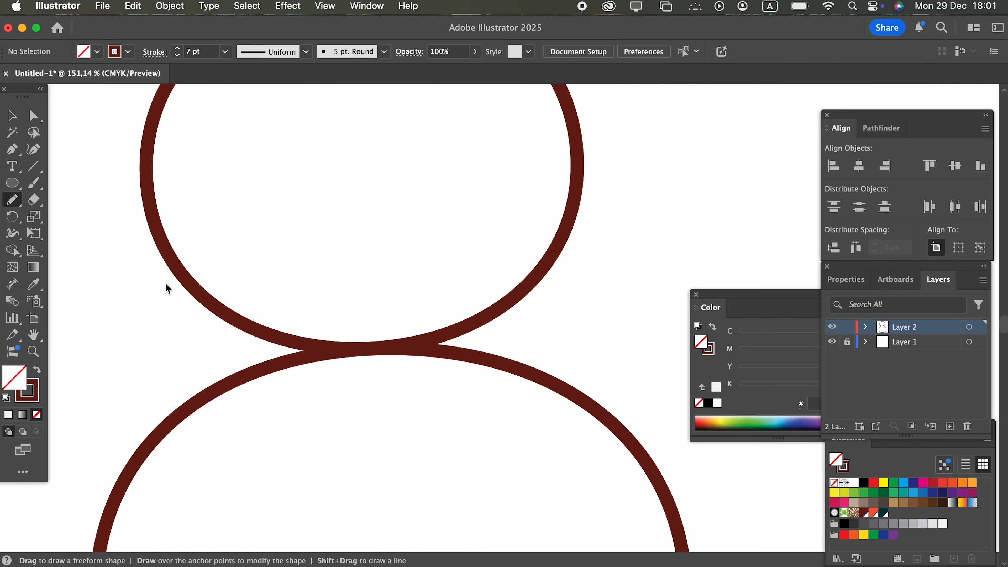
mouse_move(173, 285)
mouse_down()
mouse_move(232, 307)
mouse_move(368, 322)
mouse_move(554, 305)
mouse_up()
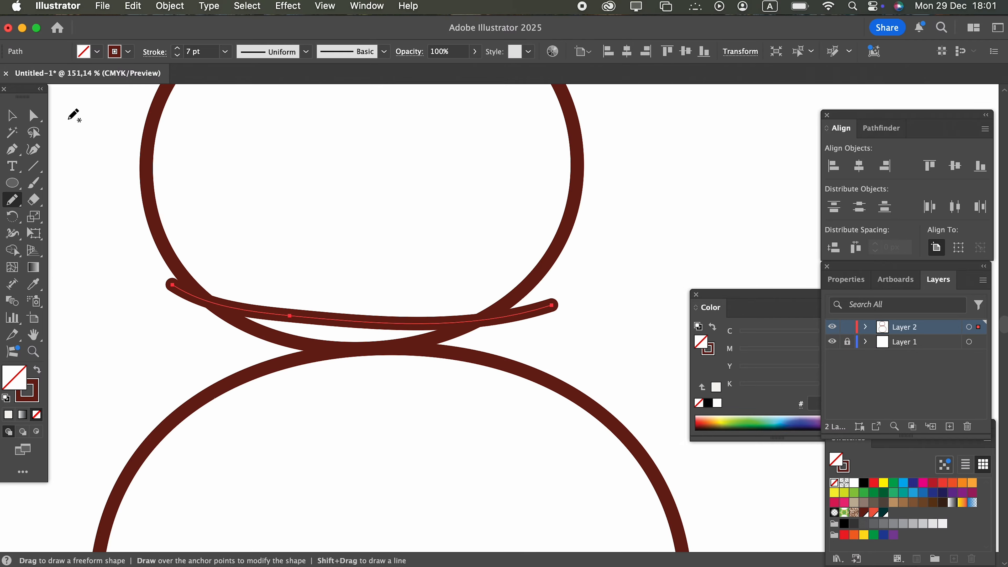
click(12, 115)
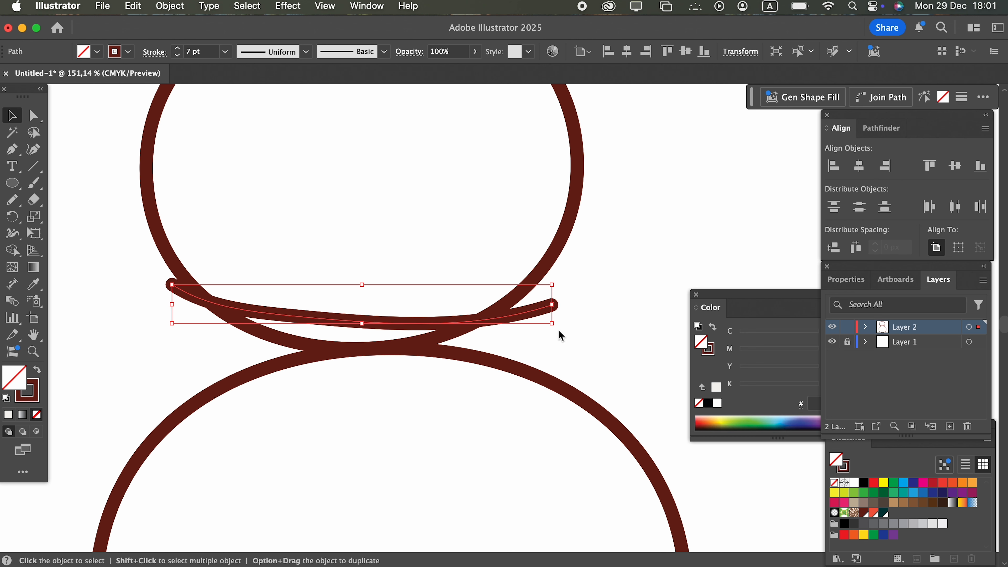
drag(561, 336, 562, 325)
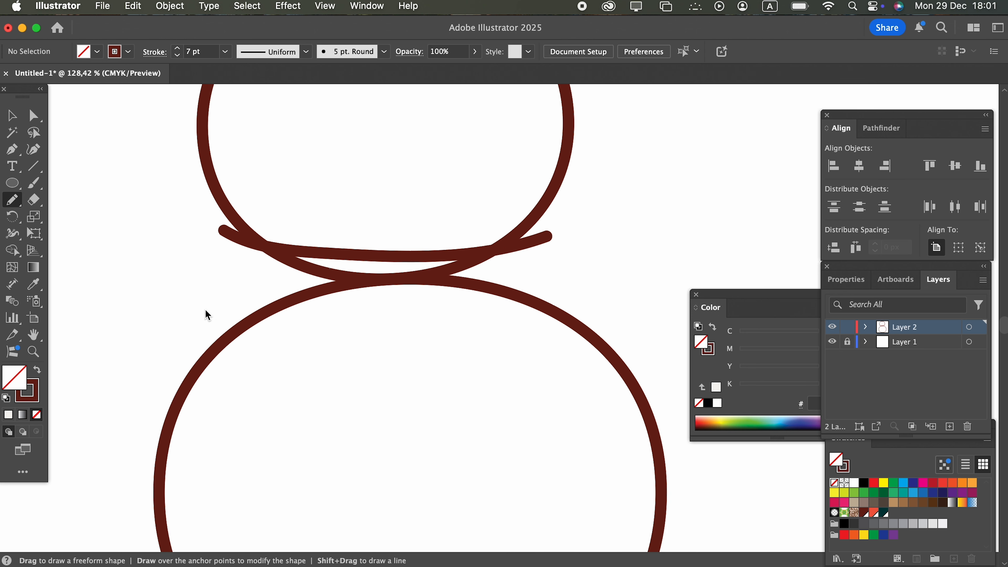
Draw the scarf's lower edge as a freehand curve across the top of the lower ellipse, shifting its anchor points downward
mouse_move(217, 320)
mouse_down()
mouse_move(444, 322)
mouse_move(562, 281)
mouse_up()
scroll(189, 198, up, 3)
click(40, 146)
drag(562, 335, 566, 350)
drag(428, 359, 428, 376)
click(13, 116)
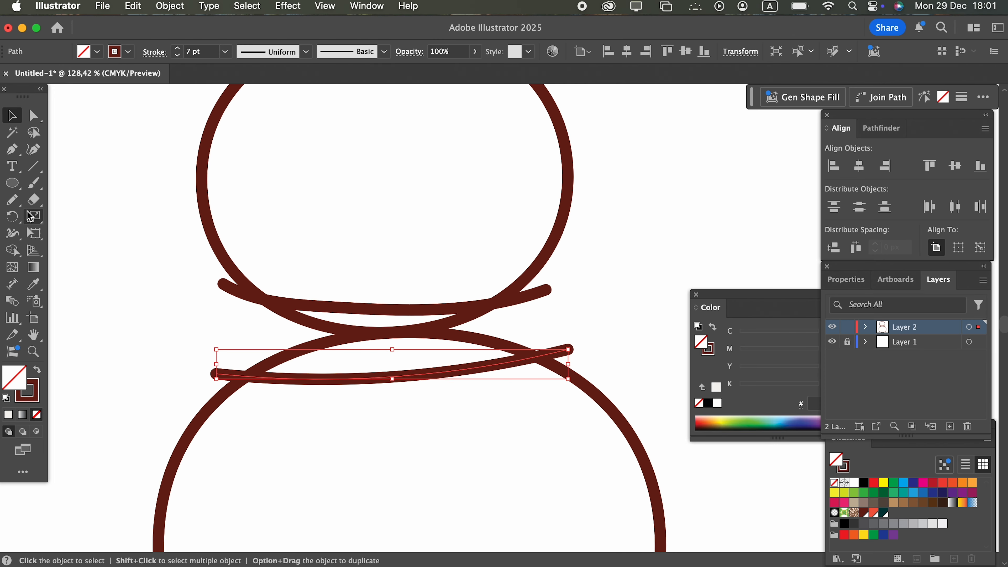
Extend both ends of the scarf's lower edge with curved Pencil strokes up to the upper ellipse to form the scarf's sides
click(11, 201)
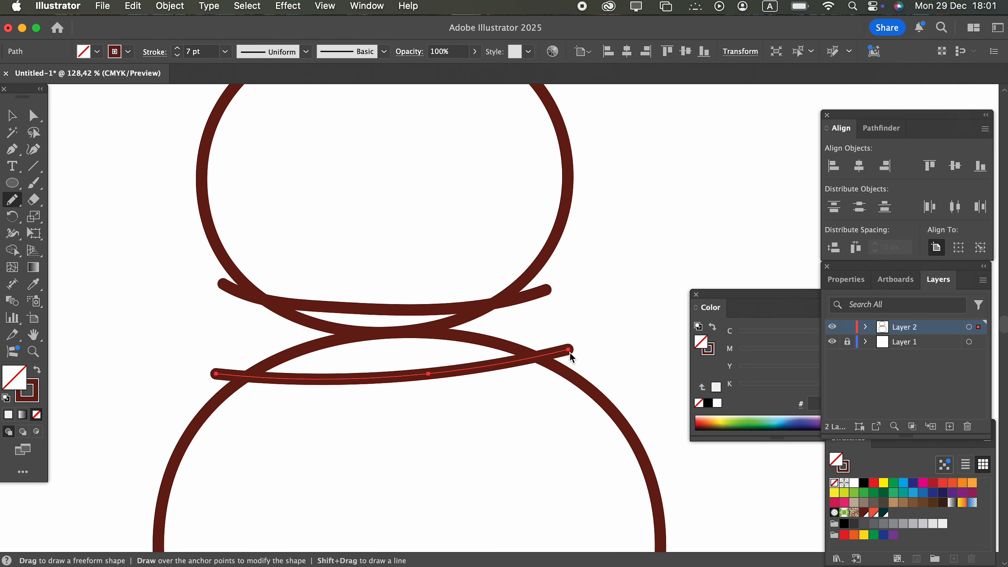
mouse_move(570, 349)
mouse_down()
mouse_move(570, 281)
mouse_move(544, 263)
mouse_up()
mouse_move(217, 377)
mouse_down()
mouse_move(205, 306)
mouse_move(220, 269)
mouse_up()
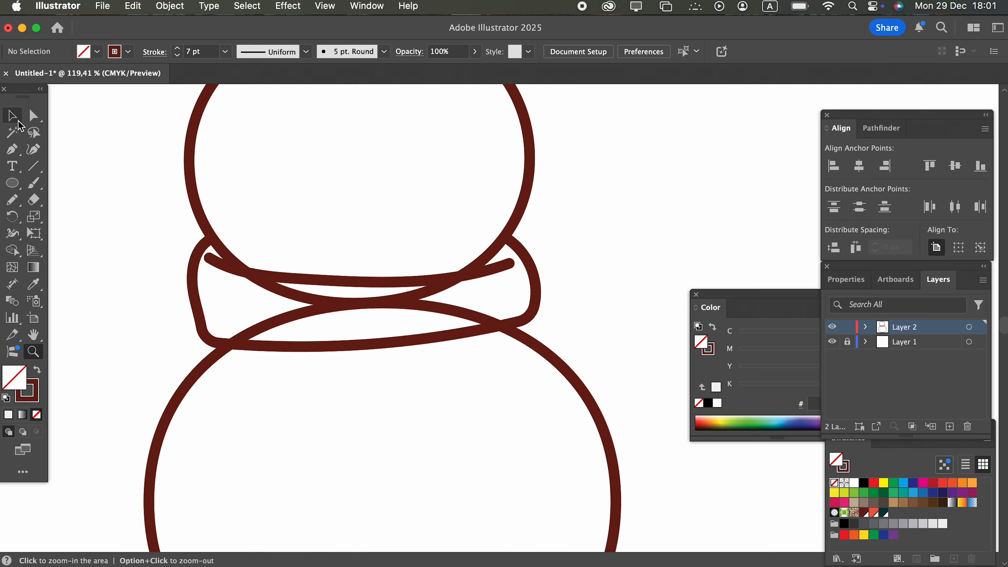
Isolate the upper ellipse, add anchor points where it crosses the scarf's top edge, and delete the arc between them
click(13, 115)
click(527, 210)
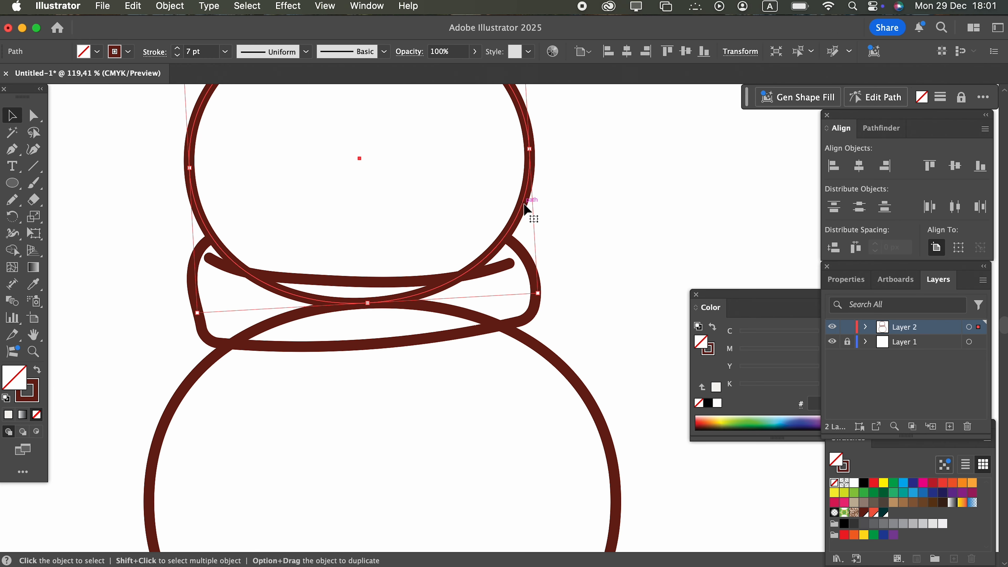
double_click(519, 221)
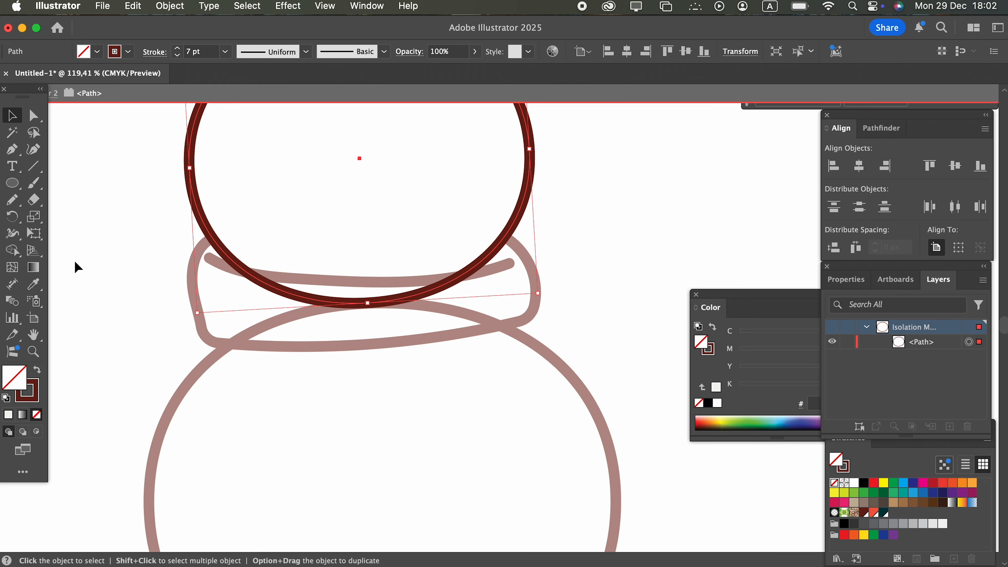
click(16, 154)
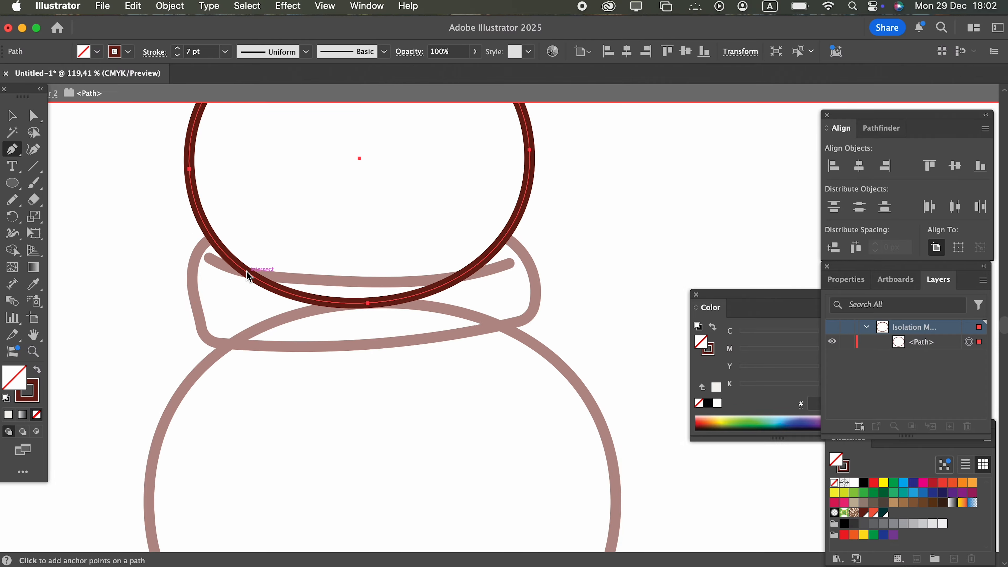
click(245, 272)
click(462, 276)
click(40, 120)
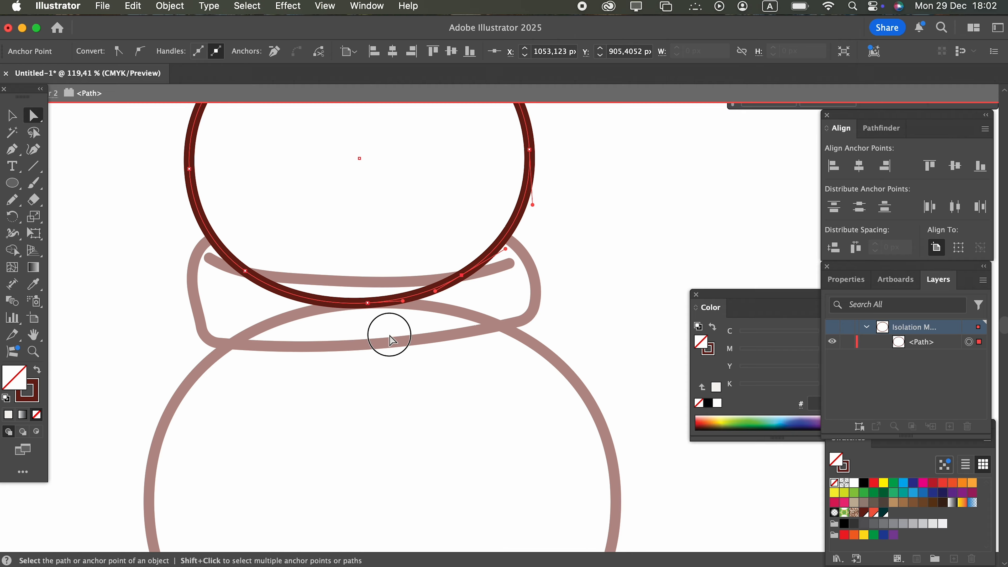
key(Delete)
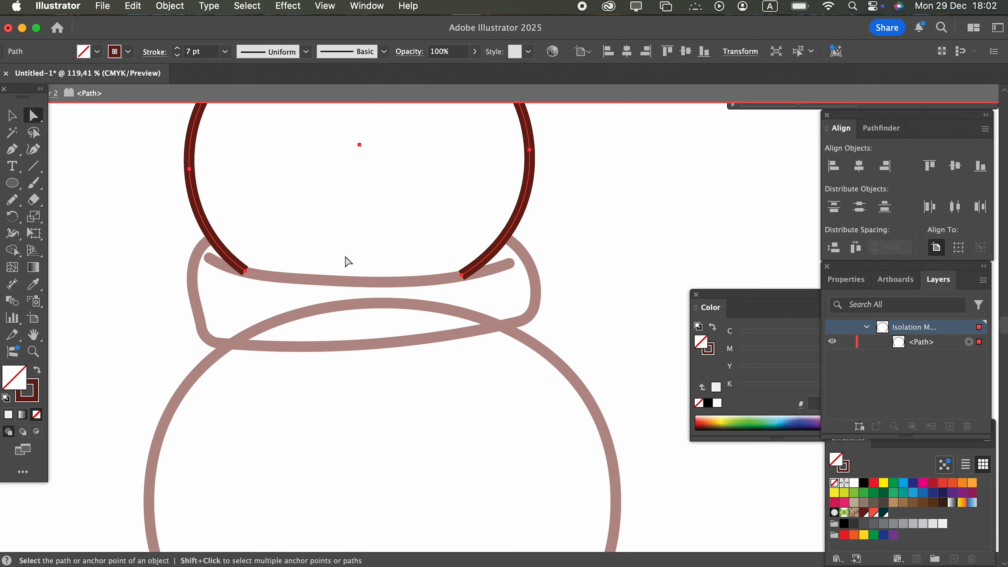
Apply round caps to the open head outline's stroke and exit isolation mode
click(155, 52)
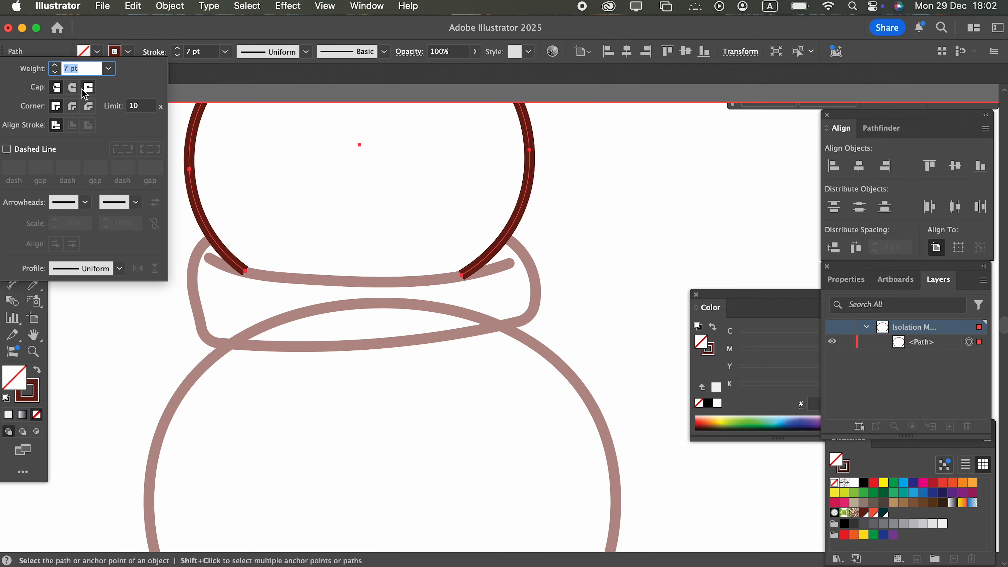
click(73, 88)
click(606, 315)
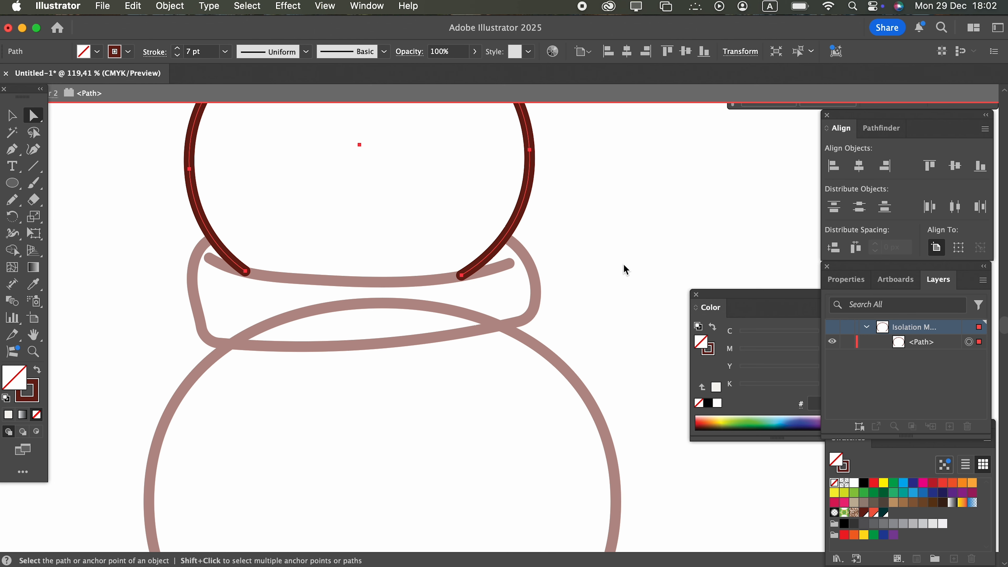
click(12, 116)
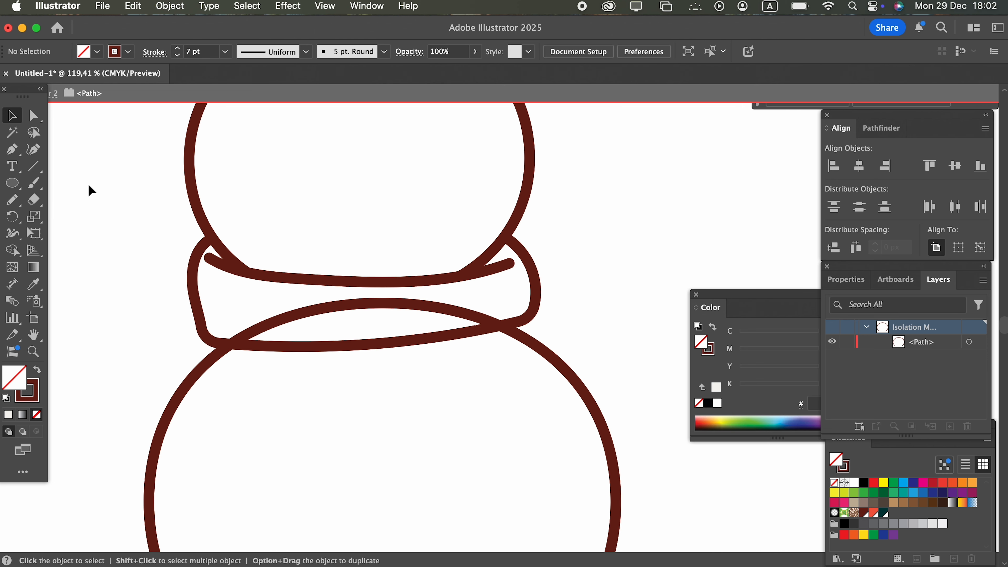
double_click(135, 419)
Isolate the lower ellipse, add anchor points where it crosses the scarf's lower edge, and delete the arc between them
scroll(488, 365, down, 5)
click(596, 297)
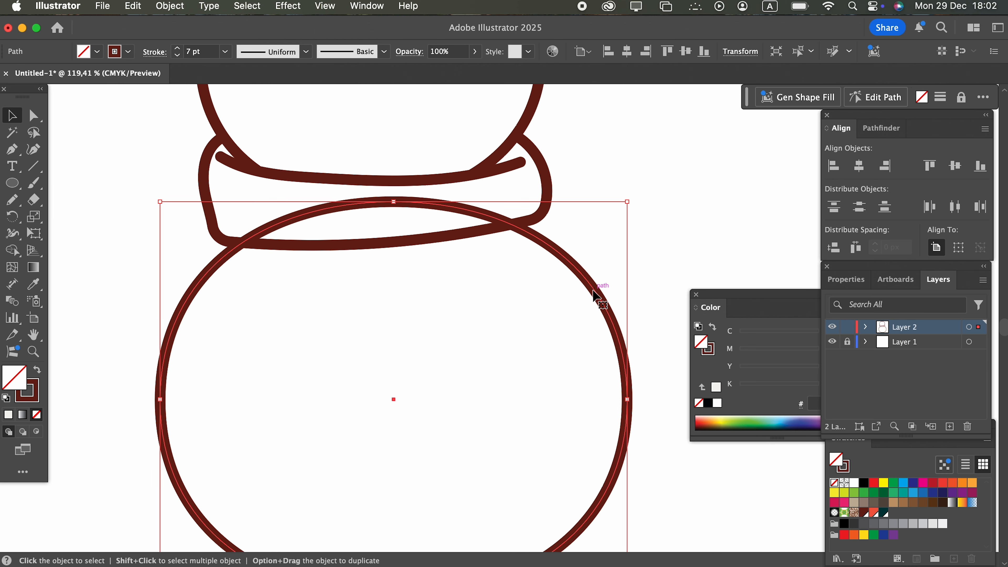
double_click(596, 297)
key(z)
click(568, 286)
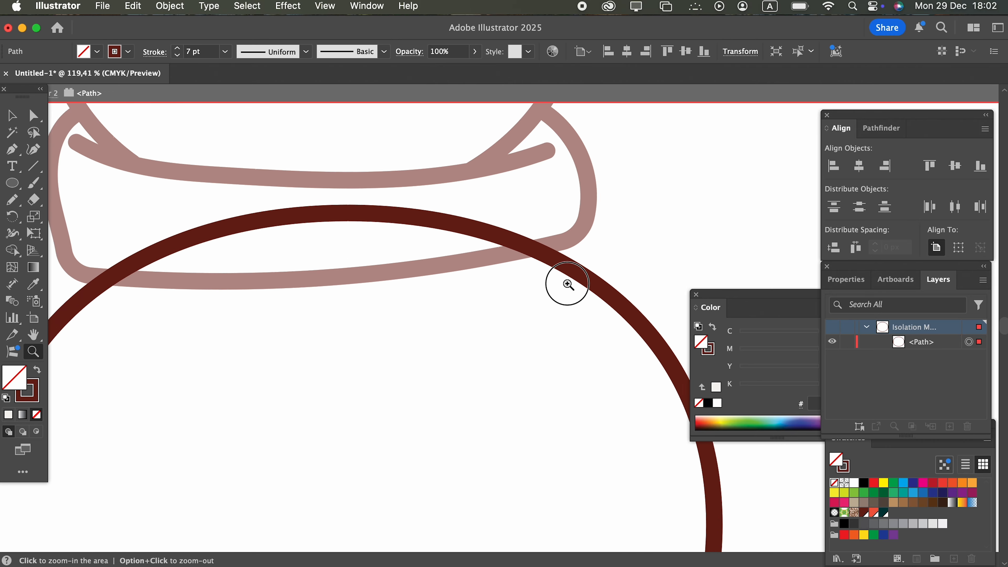
click(22, 155)
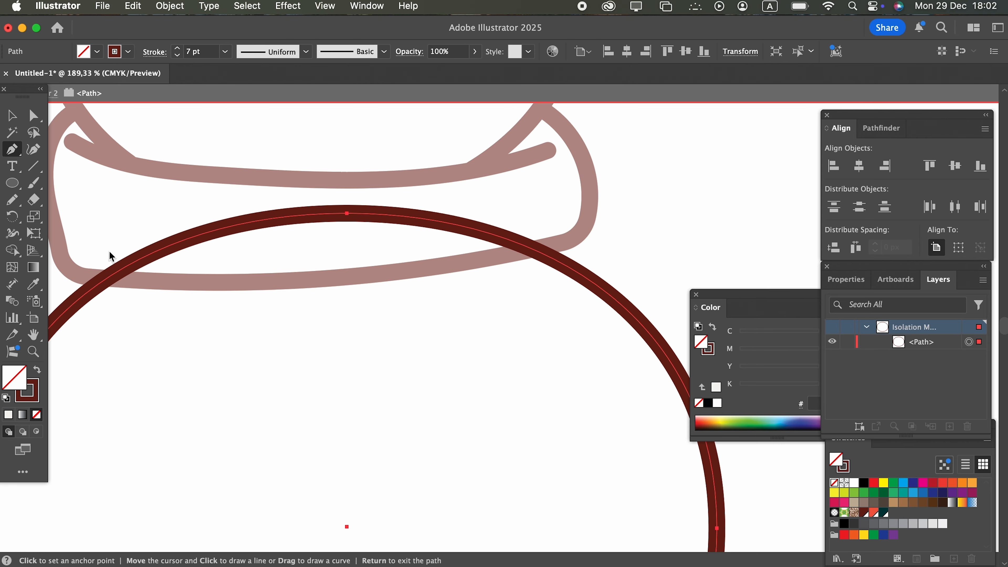
click(107, 280)
click(537, 252)
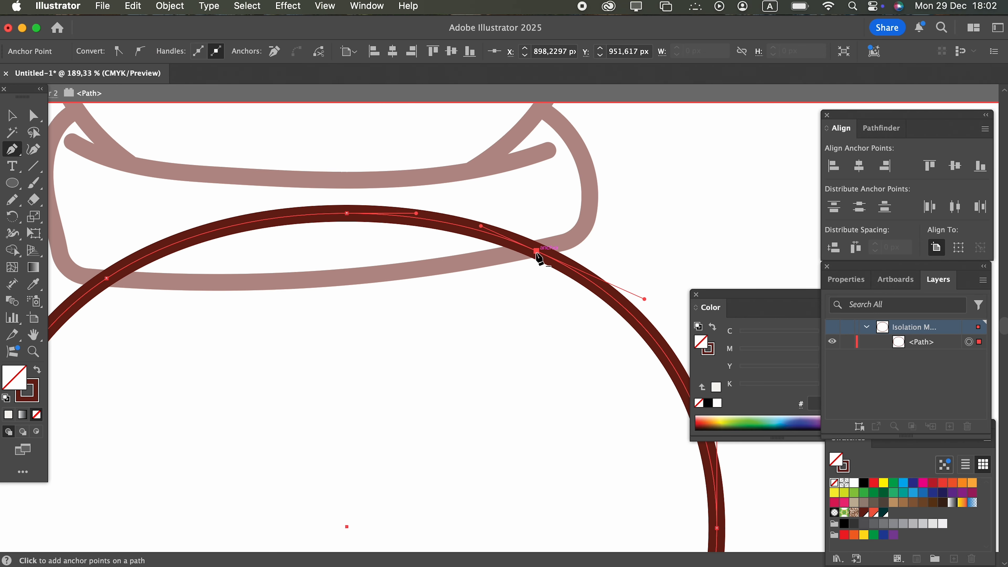
click(34, 120)
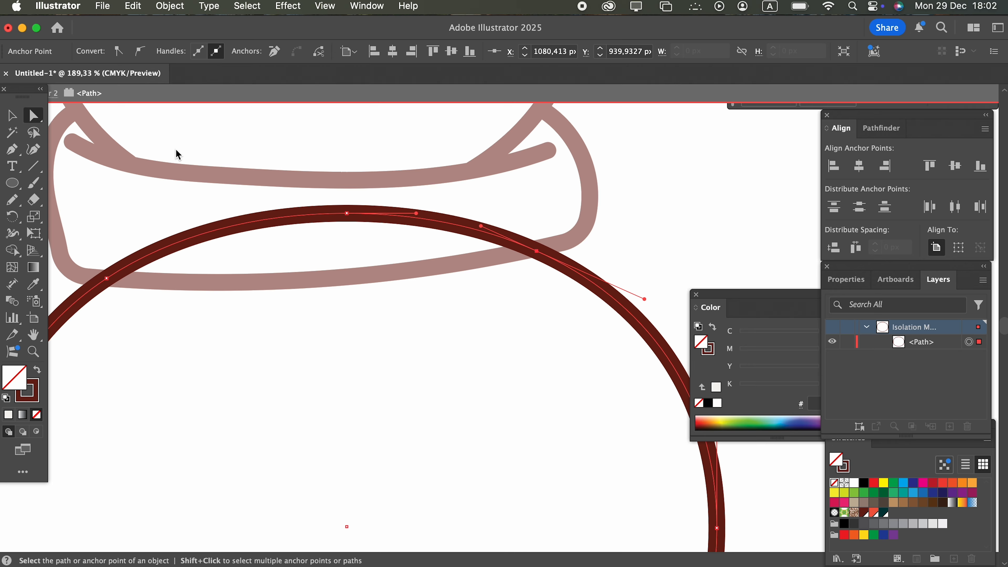
drag(398, 271, 400, 275)
key(Delete)
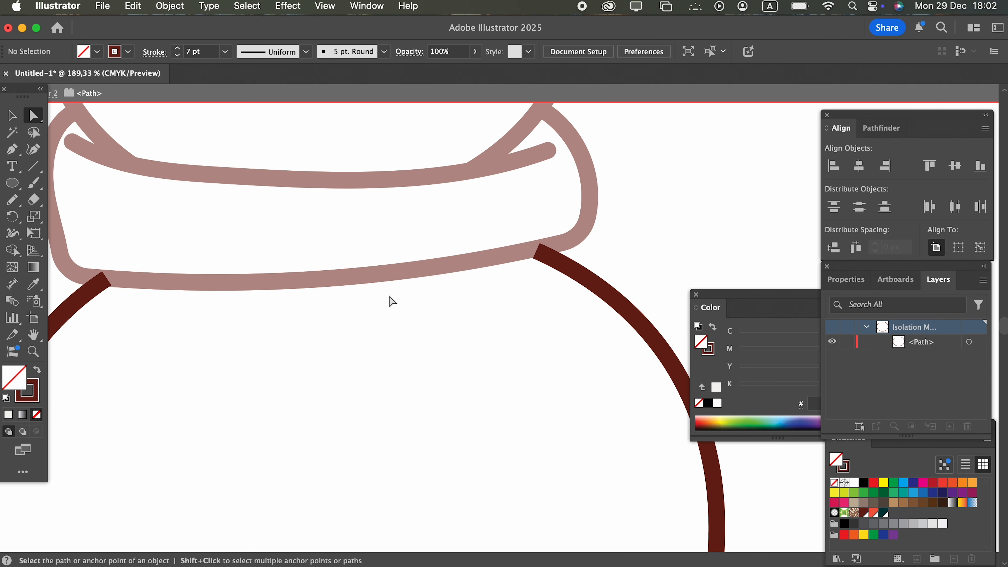
Apply round caps to the open body outline's stroke and exit isolation mode
click(537, 251)
key(v)
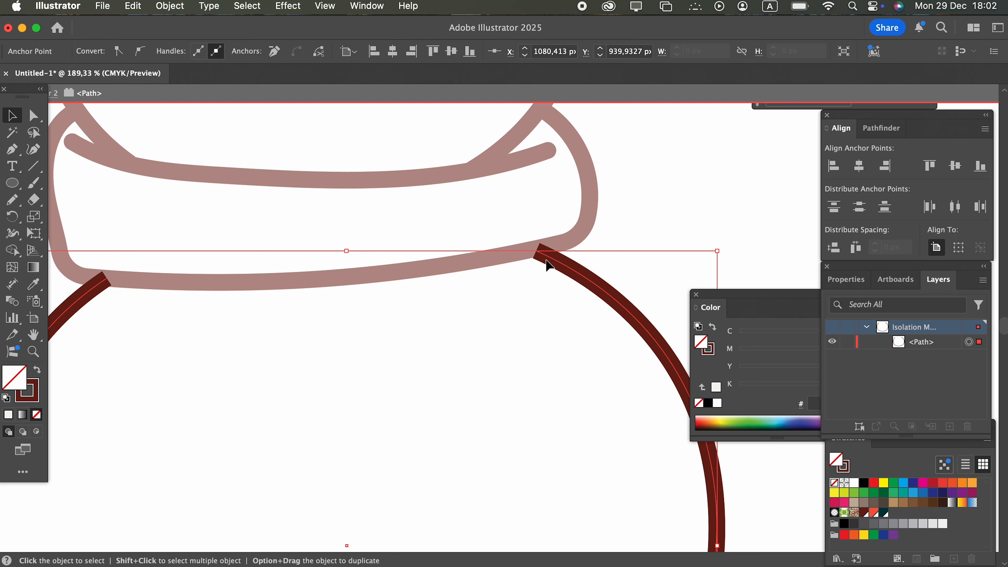
click(146, 53)
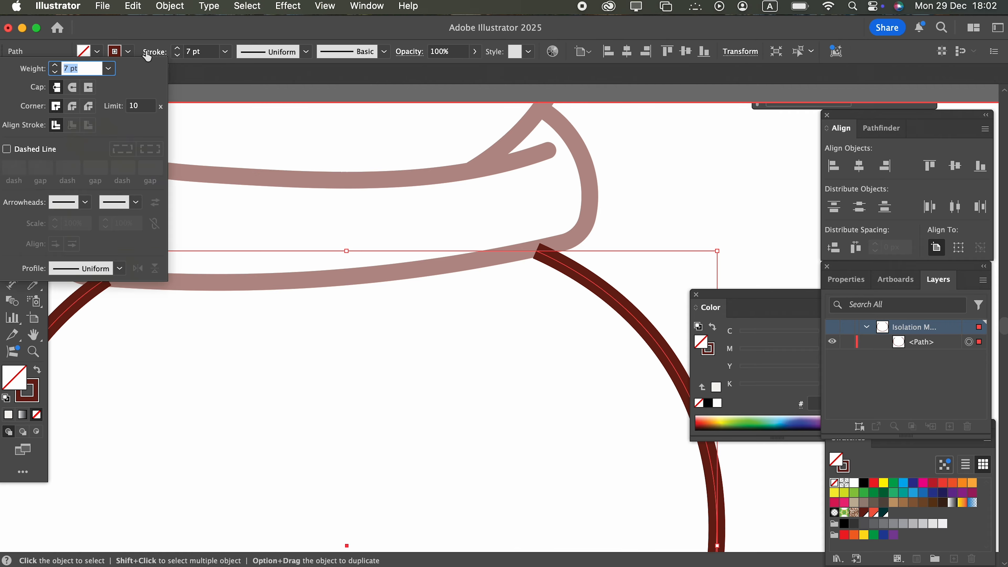
click(79, 90)
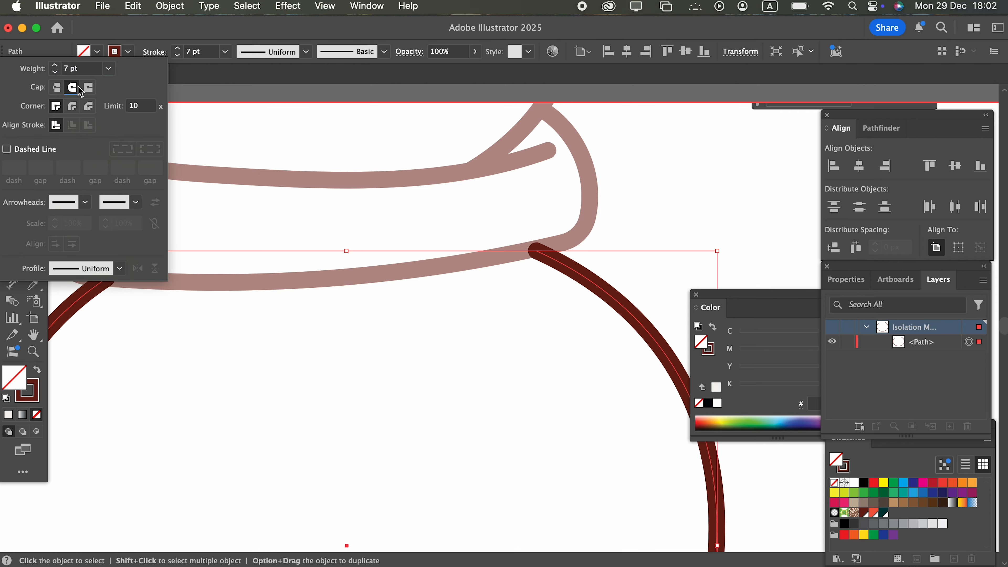
double_click(254, 399)
Draw a curved Pencil stroke from the scarf's top edge down over the body as the hanging tail's left side
key(z)
drag(377, 341, 233, 351)
drag(231, 350, 195, 377)
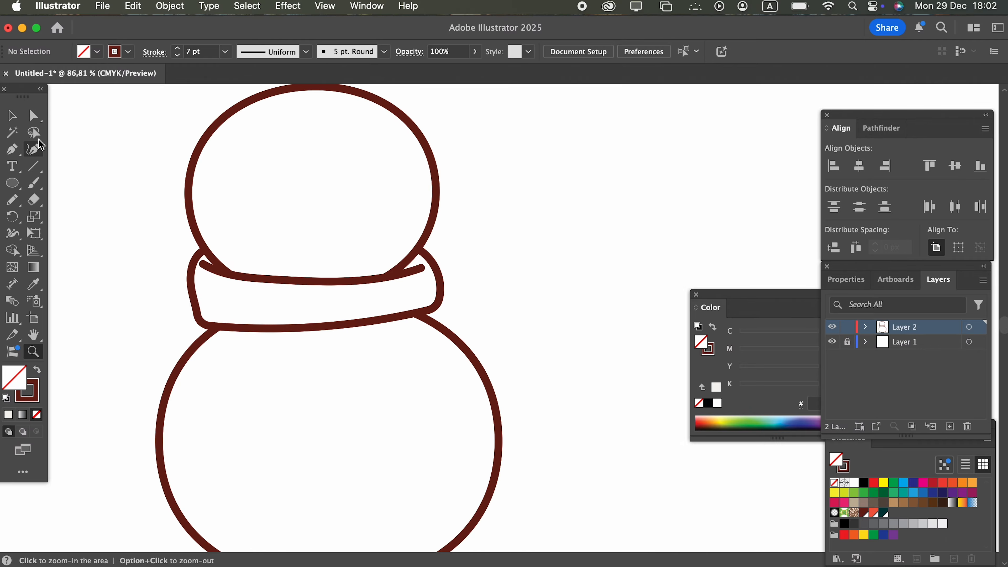
drag(363, 363, 459, 396)
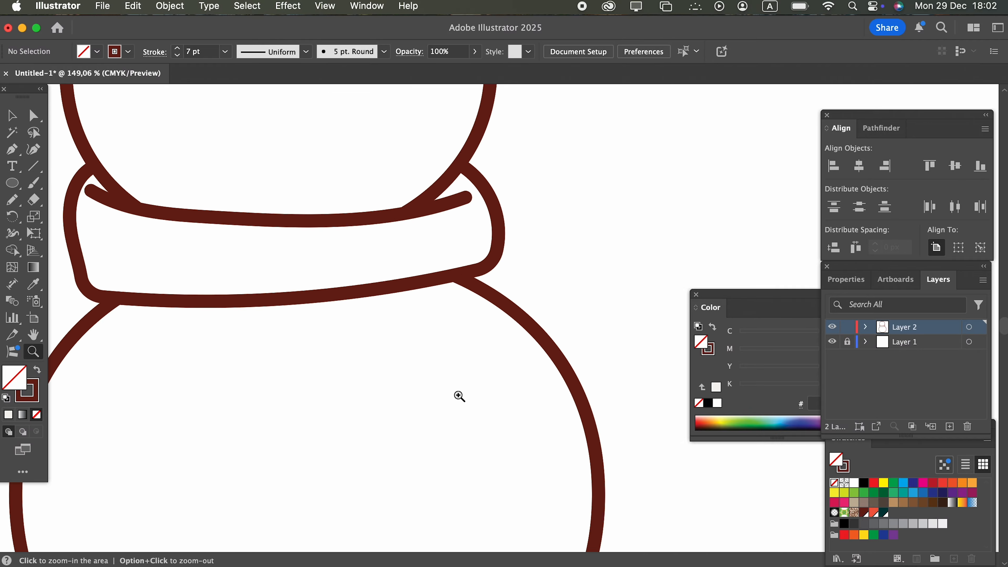
click(12, 201)
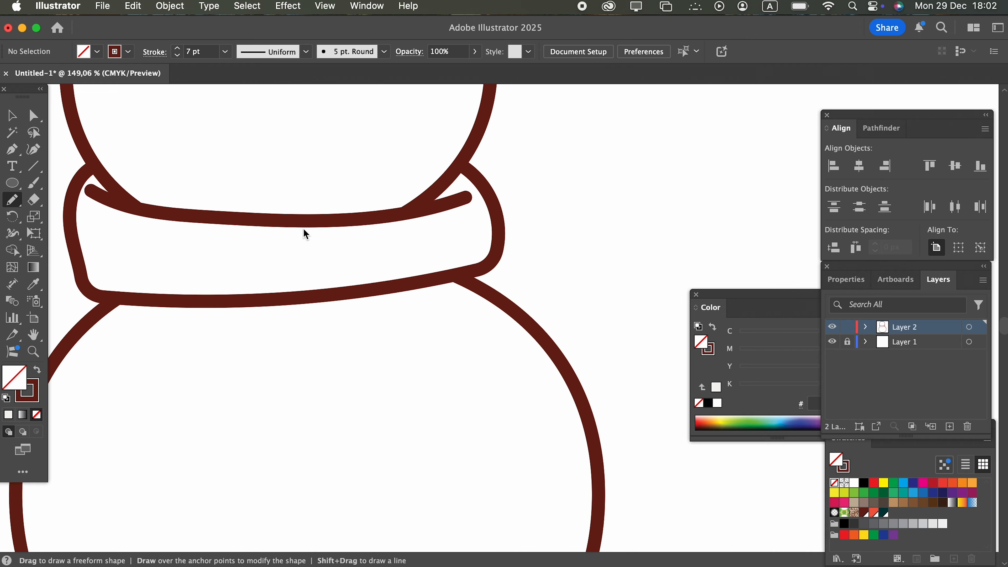
drag(307, 216, 305, 477)
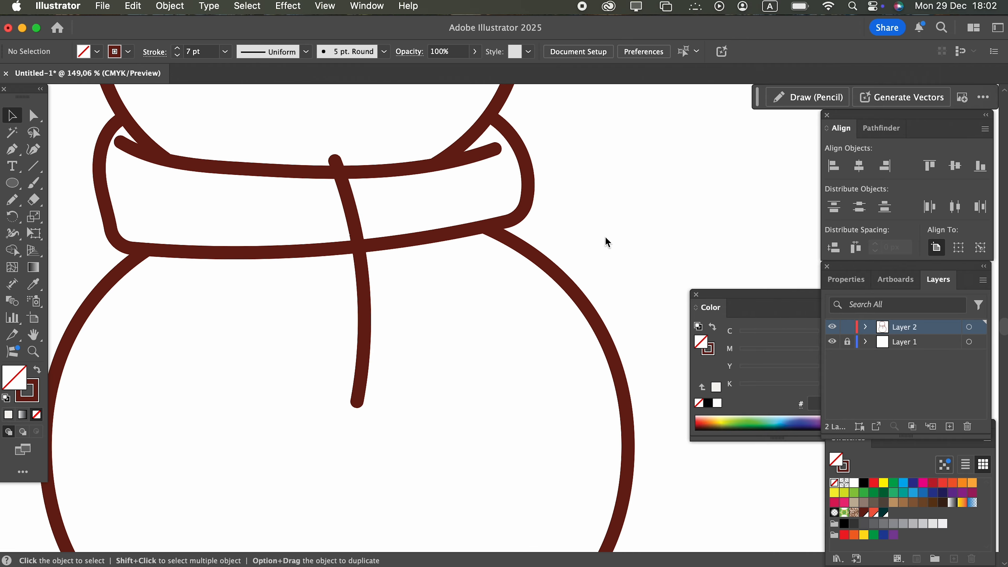
Draw one Pencil stroke that arches over the scarf's top edge as a knot and runs down as the tail's right side
key(z)
mouse_move(604, 239)
mouse_down()
mouse_move(647, 270)
mouse_move(655, 292)
mouse_up()
click(12, 198)
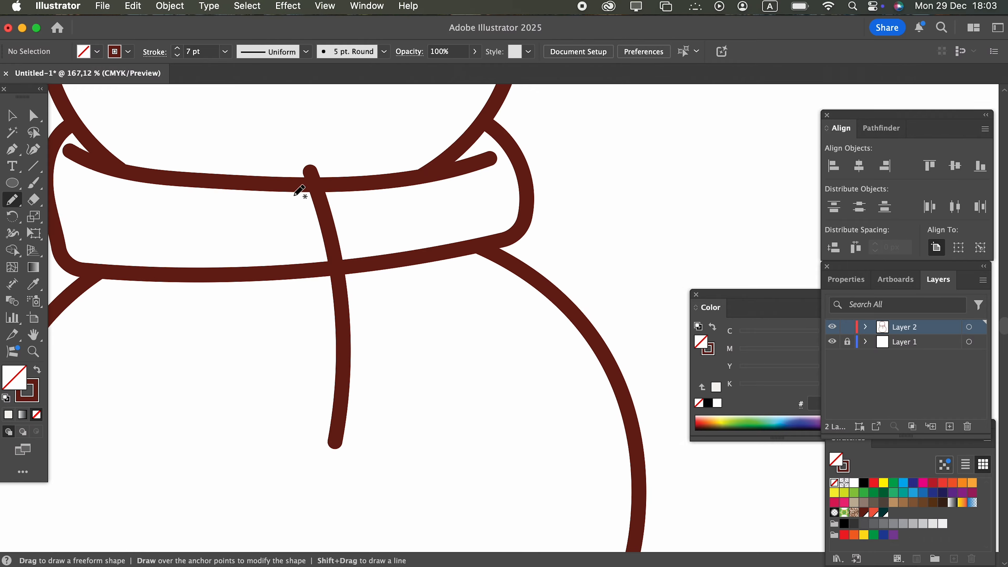
mouse_move(269, 172)
mouse_down()
mouse_move(301, 146)
mouse_move(373, 141)
mouse_move(415, 232)
mouse_move(433, 480)
mouse_move(504, 450)
mouse_up()
Reshape the knot stroke with the Curvature tool, bowing the tail's right side outward and adding a dip in the knot's top
click(34, 149)
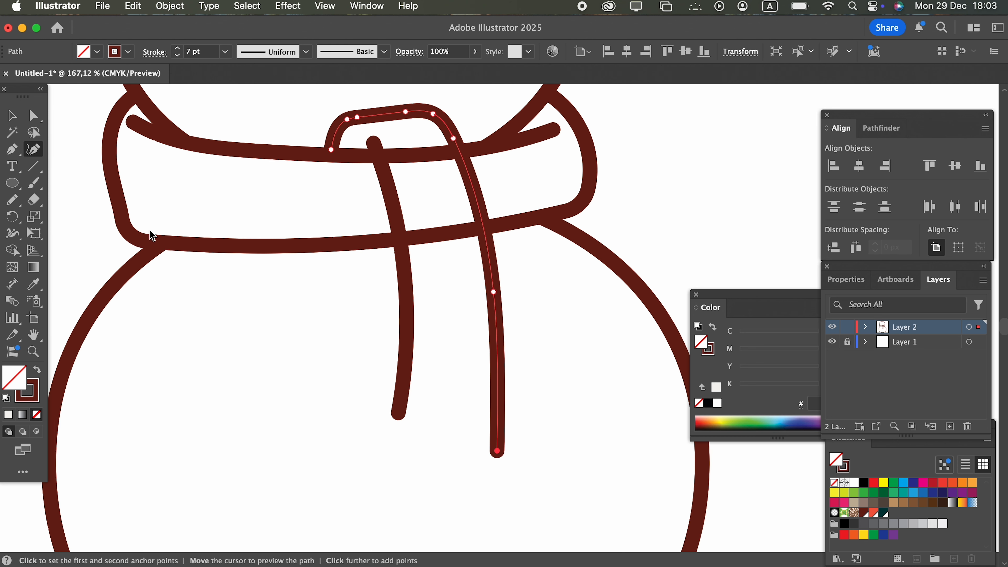
drag(499, 453, 516, 413)
drag(499, 288, 506, 279)
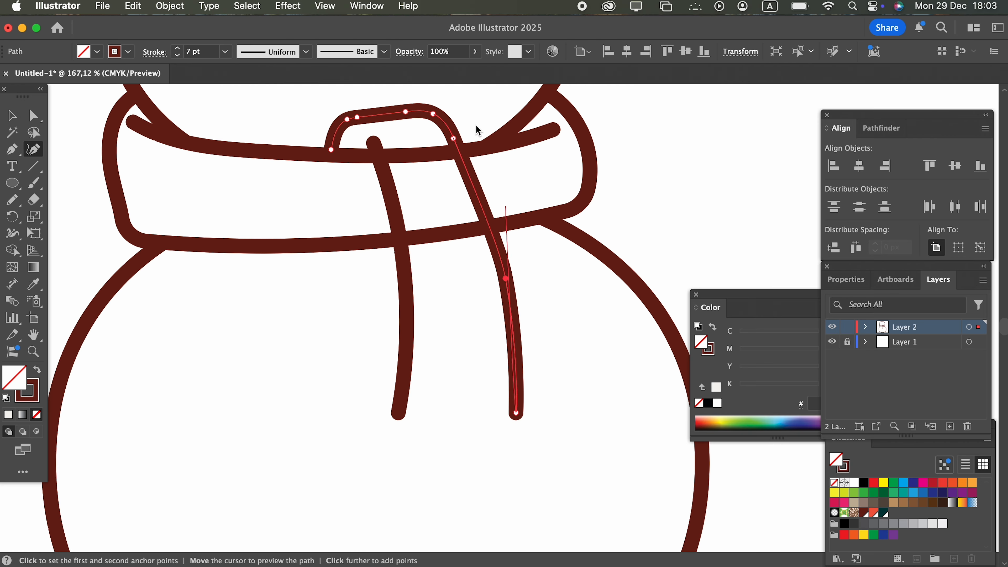
mouse_move(464, 147)
mouse_down()
mouse_move(457, 142)
mouse_move(469, 147)
mouse_up()
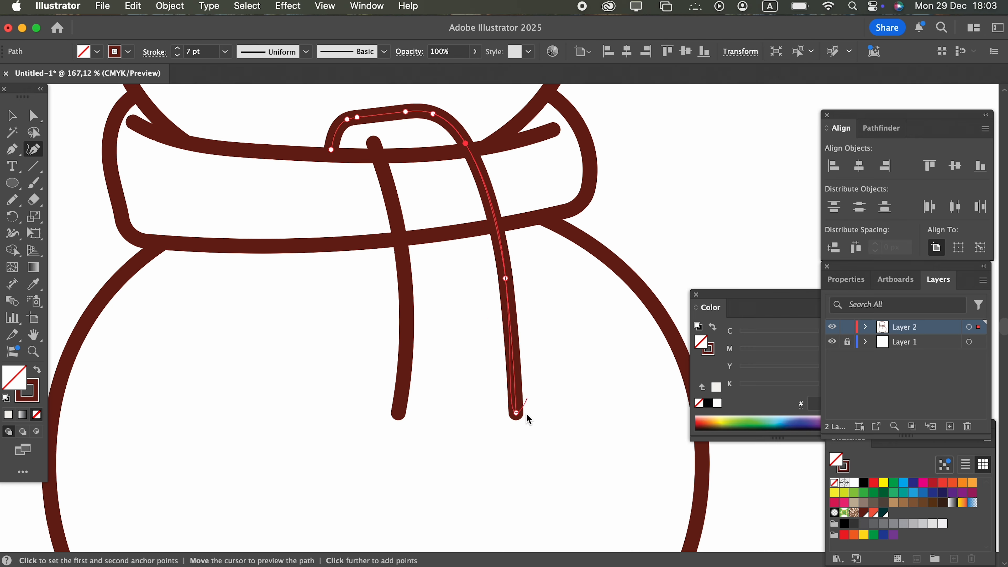
drag(518, 415, 529, 414)
drag(510, 283, 517, 282)
drag(401, 116, 399, 119)
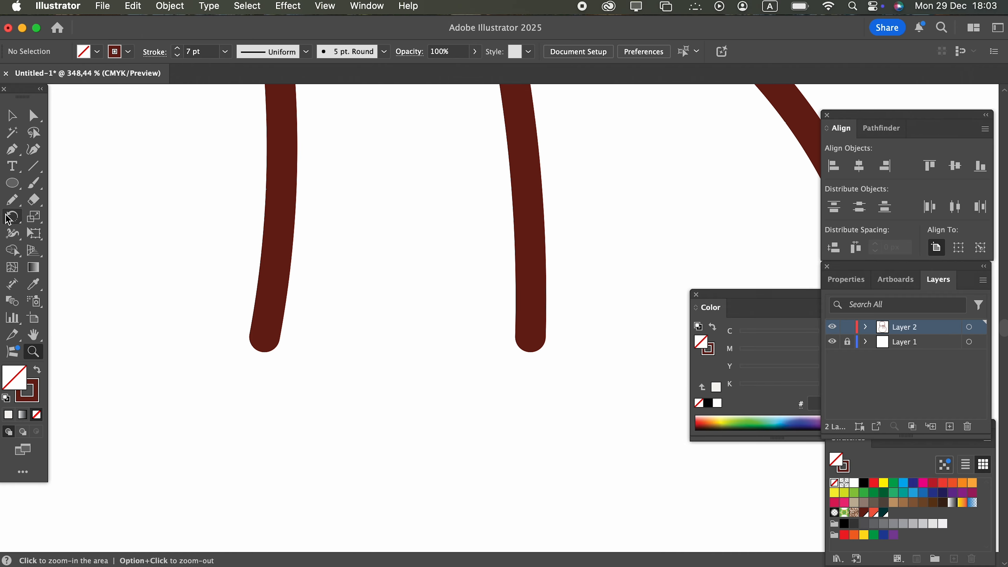
Close the tail's lower end with a Pencil stroke and draw four fringe strands hanging from it
click(12, 201)
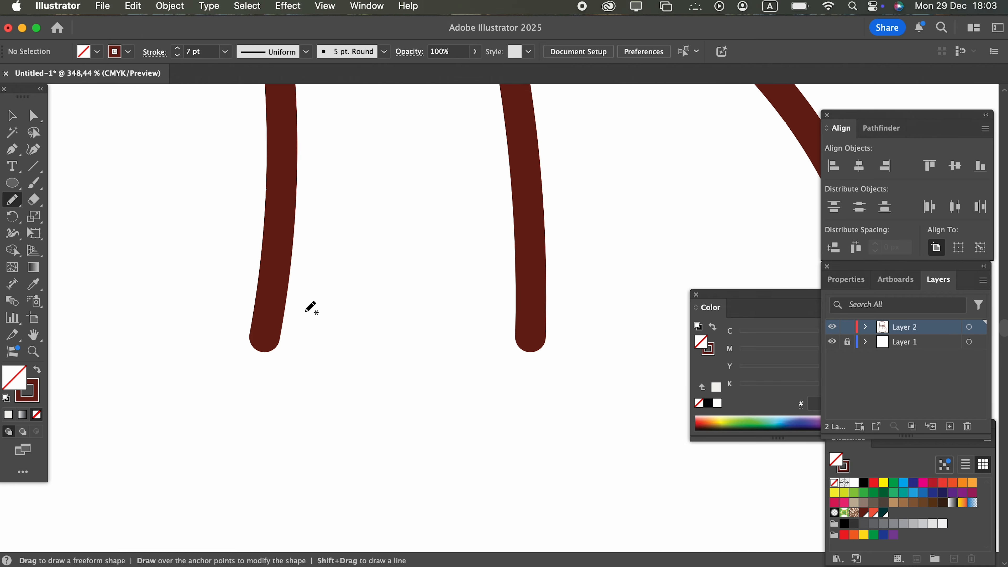
drag(266, 339, 529, 335)
key(z)
drag(491, 313, 388, 311)
key(n)
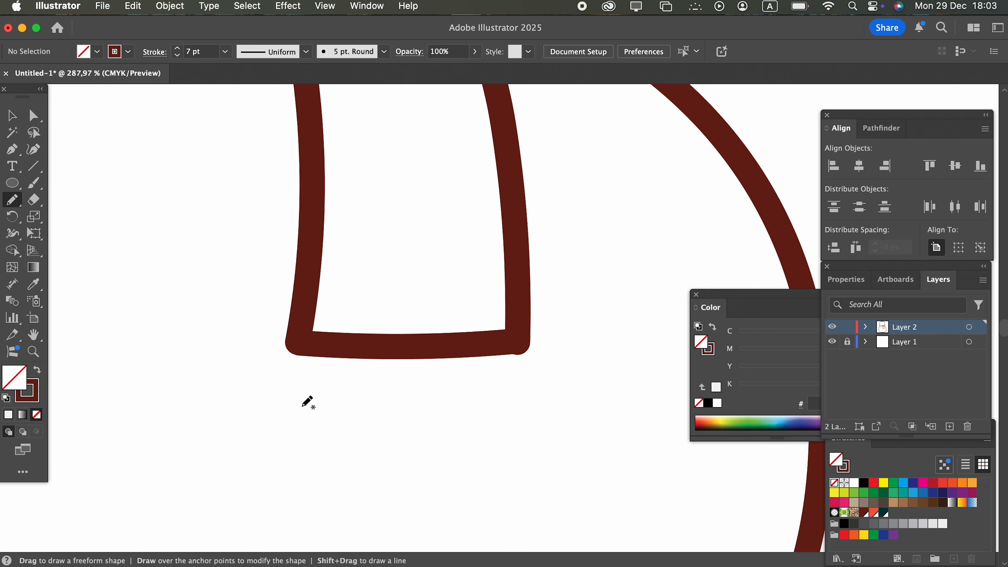
drag(317, 347, 291, 482)
drag(379, 353, 373, 516)
drag(449, 350, 465, 508)
drag(510, 346, 543, 479)
Isolate the scarf's top edge, add anchor points where it crosses the tail's sides, and delete the segment between them
key(z)
mouse_move(533, 380)
mouse_down()
mouse_move(455, 359)
mouse_move(347, 393)
mouse_up()
mouse_move(377, 332)
mouse_down()
mouse_move(333, 416)
mouse_move(540, 383)
mouse_up()
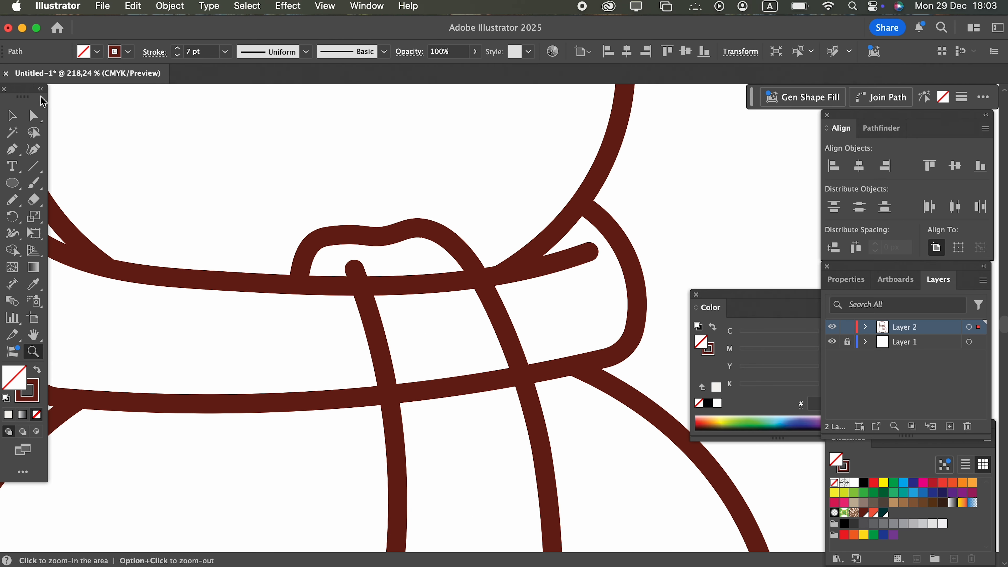
click(11, 115)
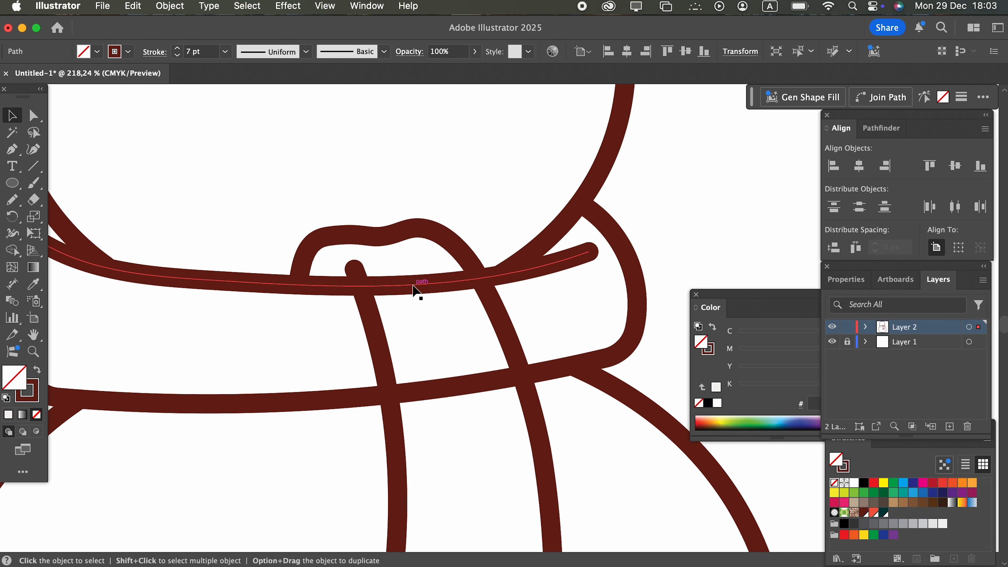
double_click(414, 290)
key(z)
drag(433, 302, 539, 379)
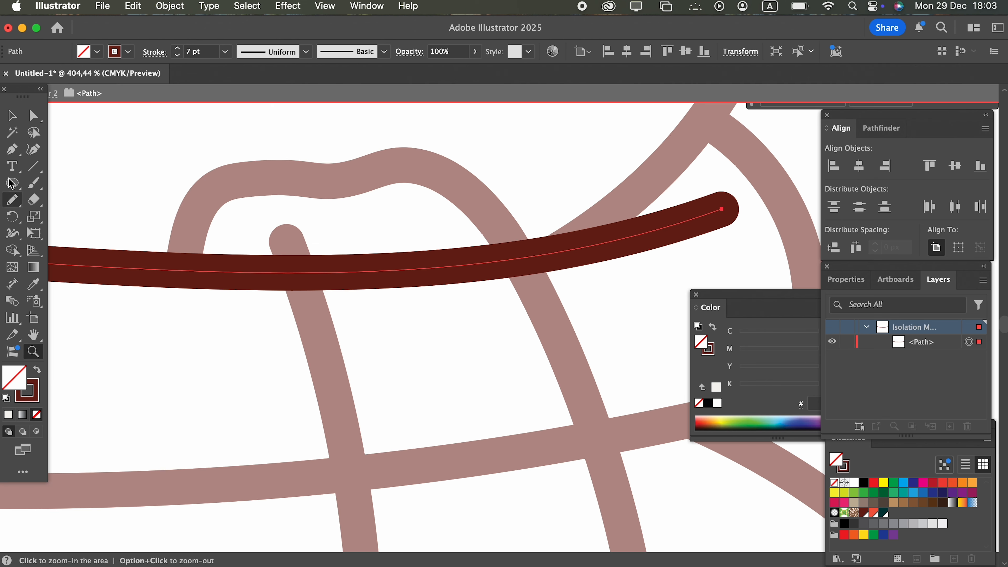
click(11, 149)
click(299, 273)
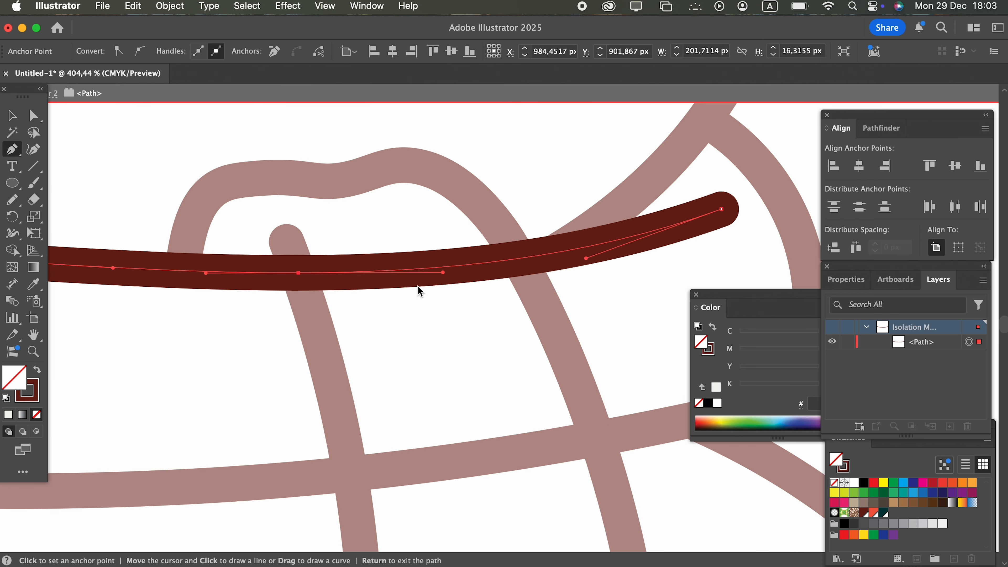
click(524, 259)
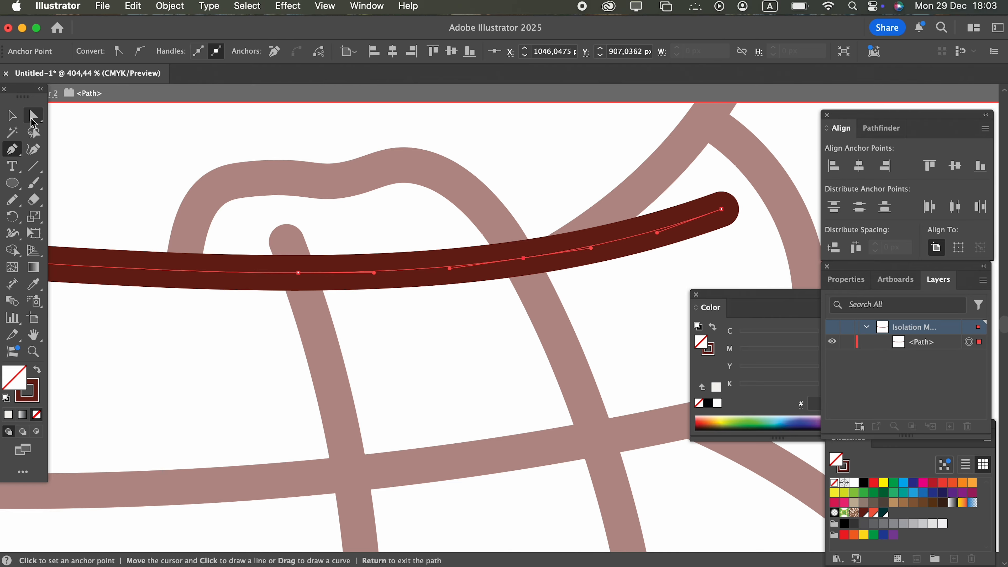
click(33, 120)
drag(422, 316, 432, 333)
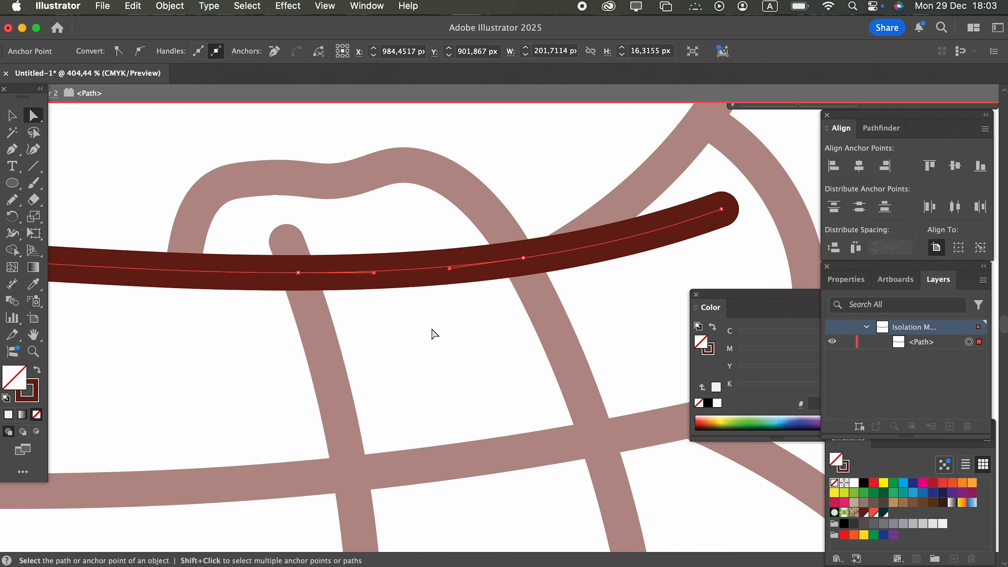
key(Delete)
key(Escape)
Isolate the scarf's lower edge, add an anchor point at the tail's right side, and delete the segment crossing the tail
key(z)
key(super+0)
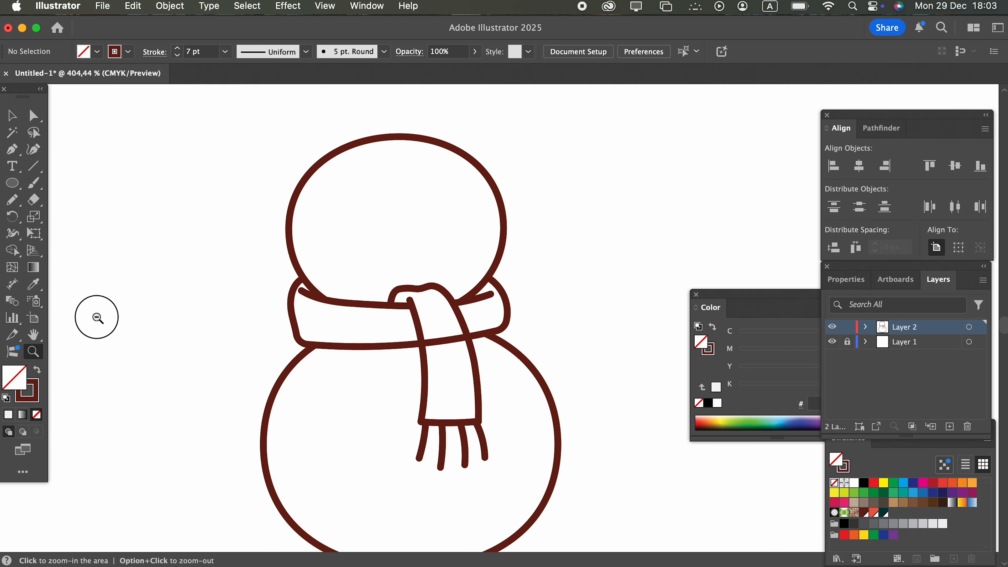
click(556, 381)
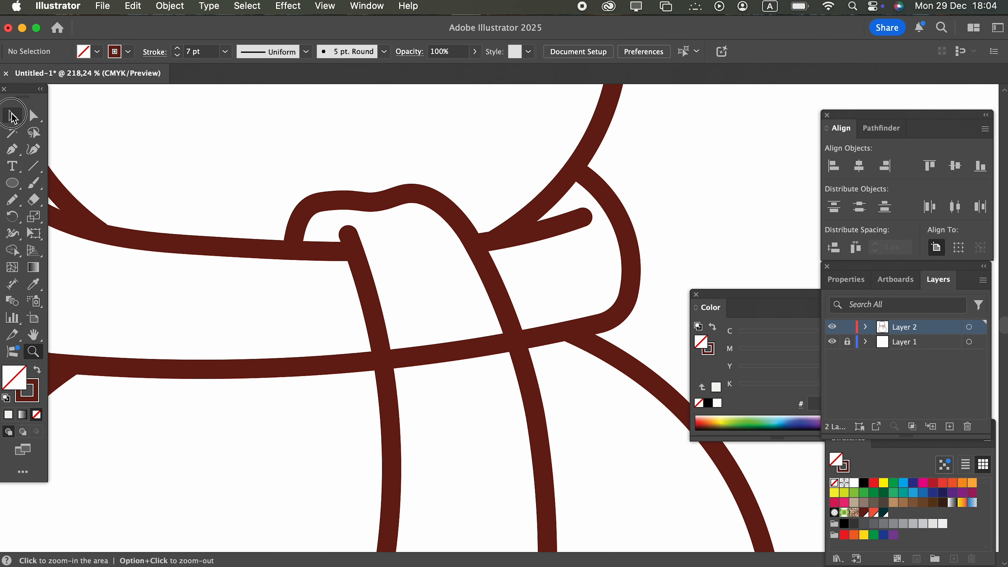
click(13, 116)
click(468, 360)
double_click(463, 360)
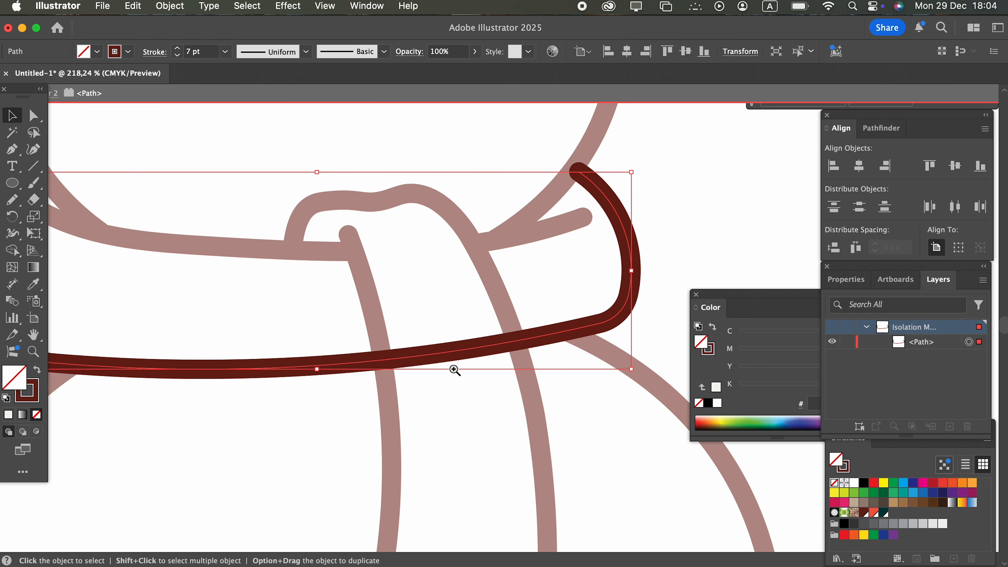
key(z)
click(456, 363)
click(12, 150)
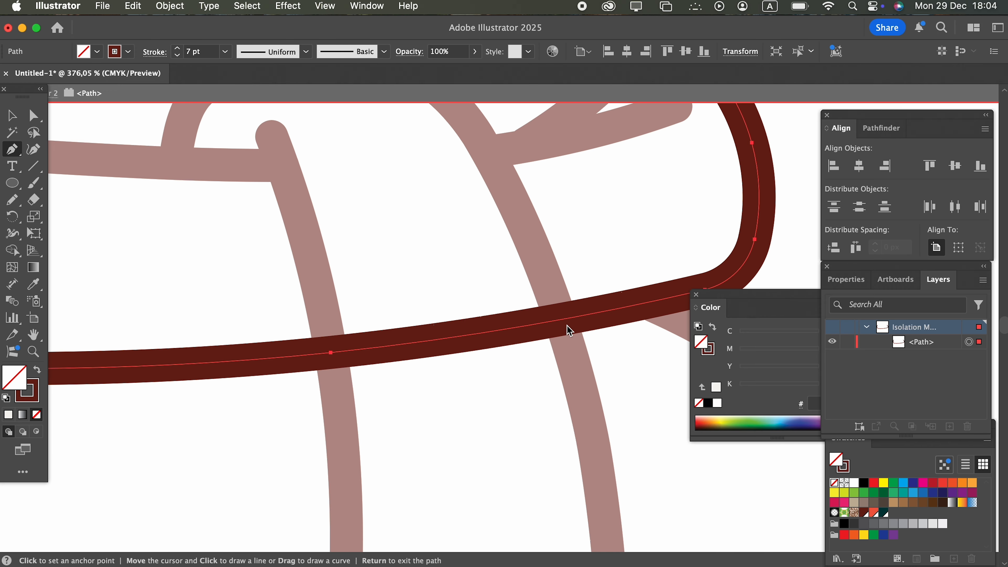
click(560, 319)
click(33, 116)
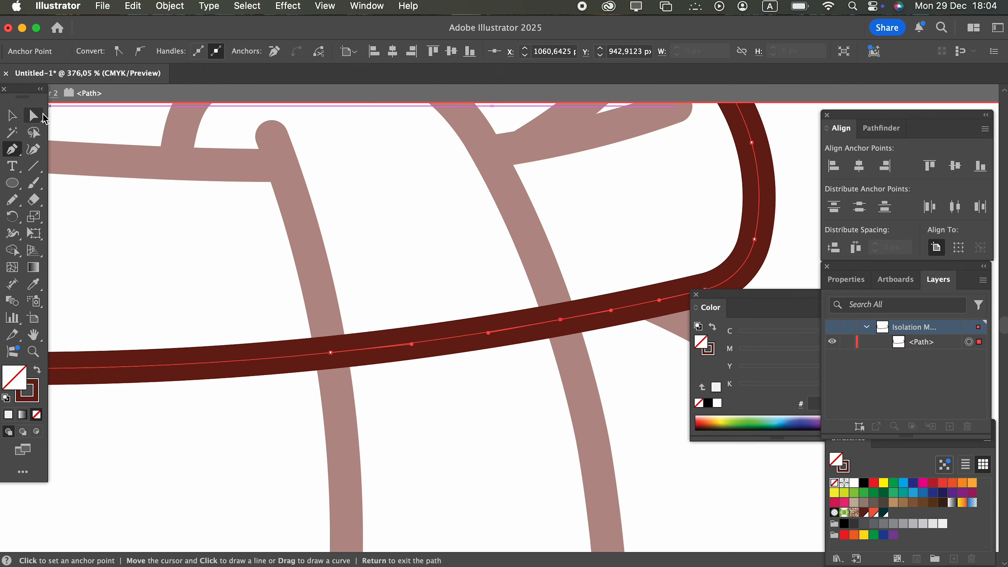
key(Delete)
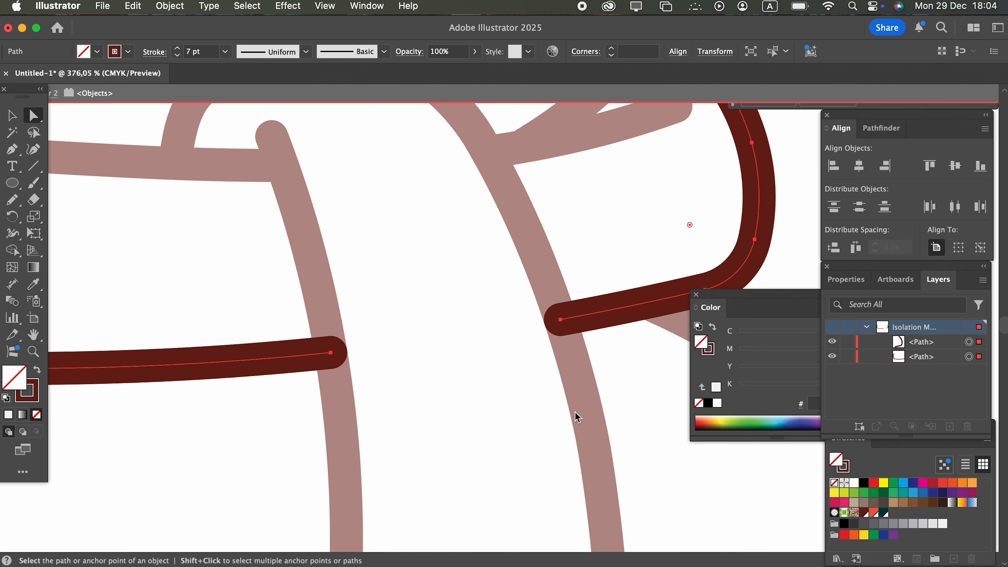
double_click(459, 417)
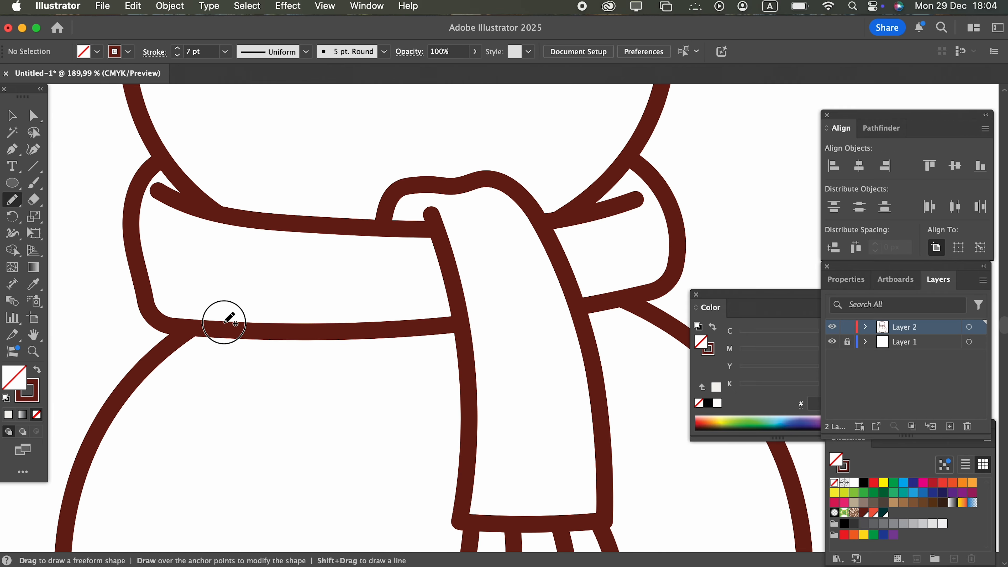
Draw Pencil stripes across the scarf band on both sides of the tail, extending the knot's left side to the lower edge
mouse_move(225, 323)
mouse_down()
mouse_move(214, 252)
mouse_move(222, 220)
mouse_move(260, 271)
mouse_move(263, 327)
mouse_up()
mouse_move(355, 328)
mouse_down()
mouse_move(339, 229)
mouse_move(379, 260)
mouse_move(402, 335)
mouse_up()
mouse_move(619, 282)
mouse_down()
mouse_move(492, 331)
mouse_move(481, 254)
mouse_move(533, 291)
mouse_move(534, 323)
mouse_up()
mouse_move(469, 340)
mouse_down()
mouse_move(517, 279)
mouse_move(514, 257)
mouse_up()
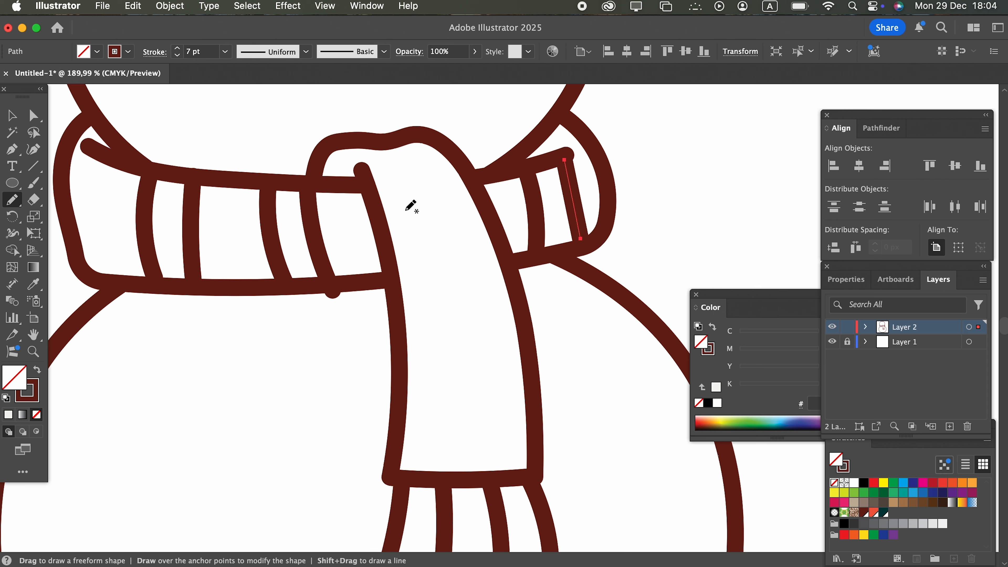
Draw wavy and curved Pencil stripes across the hanging tail, starting level with the scarf's top edge
drag(376, 184, 470, 184)
key(v)
click(698, 218)
key(z)
drag(570, 215, 660, 278)
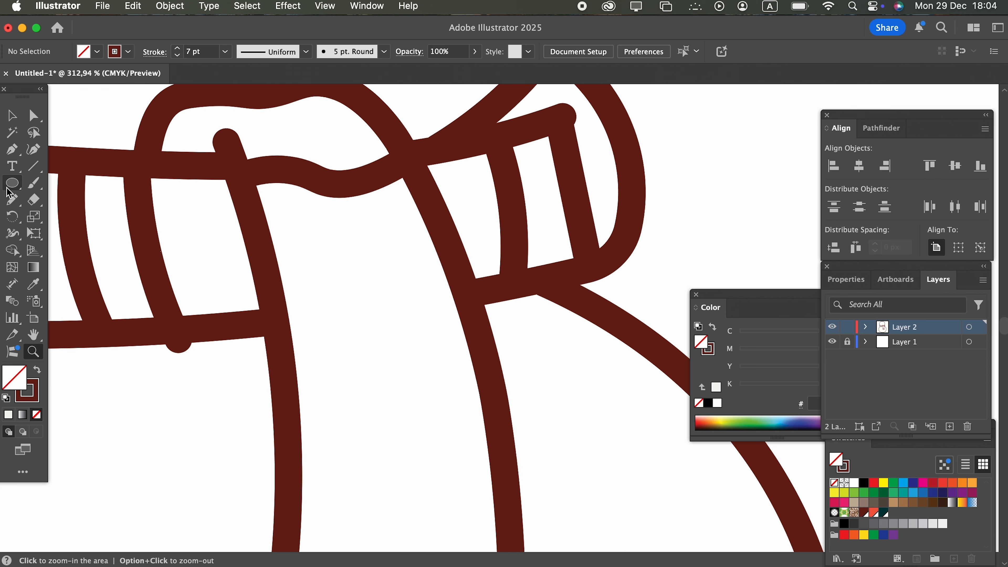
click(11, 197)
mouse_move(272, 237)
mouse_down()
mouse_move(396, 238)
mouse_move(433, 227)
mouse_up()
drag(405, 371, 367, 231)
drag(243, 232, 438, 207)
mouse_move(254, 311)
mouse_down()
mouse_move(346, 298)
mouse_move(450, 303)
mouse_up()
Draw short curved crease strokes inside the knot from its top dip and inside the scarf's lower left corner
scroll(450, 303, up, 7)
drag(366, 282, 318, 237)
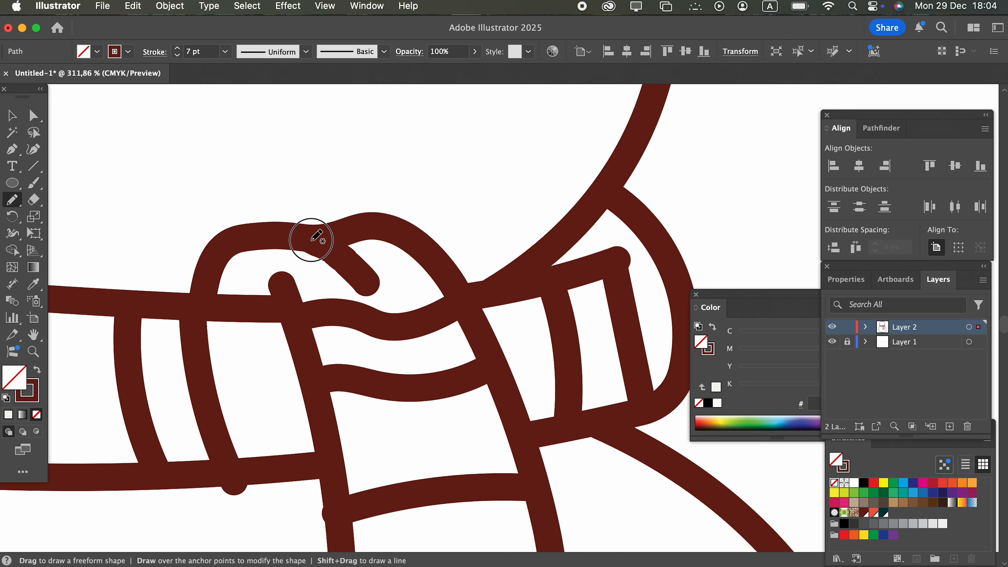
key(z)
drag(373, 253, 105, 266)
drag(220, 270, 433, 395)
key(n)
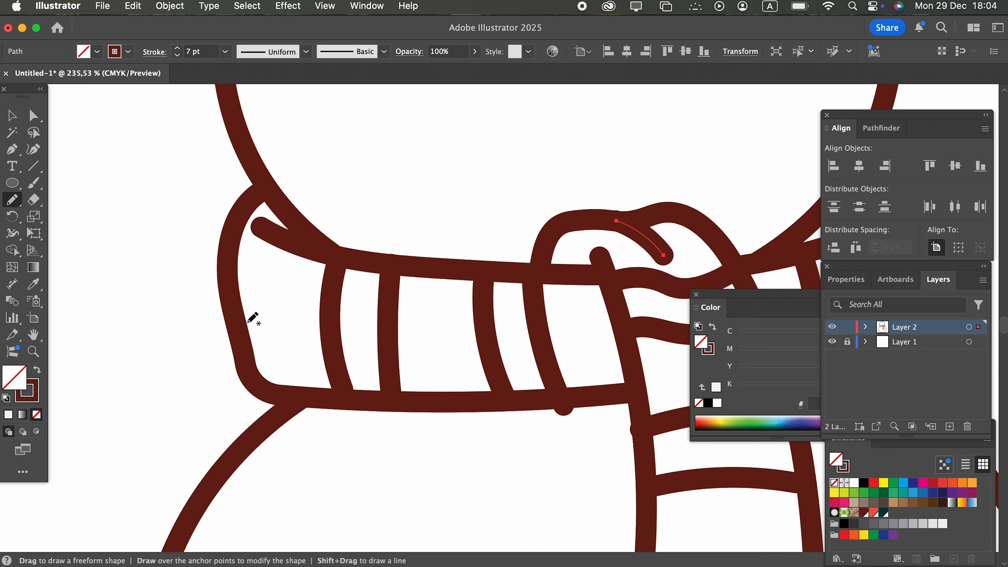
mouse_move(245, 329)
mouse_down()
mouse_move(259, 350)
mouse_move(308, 371)
mouse_up()
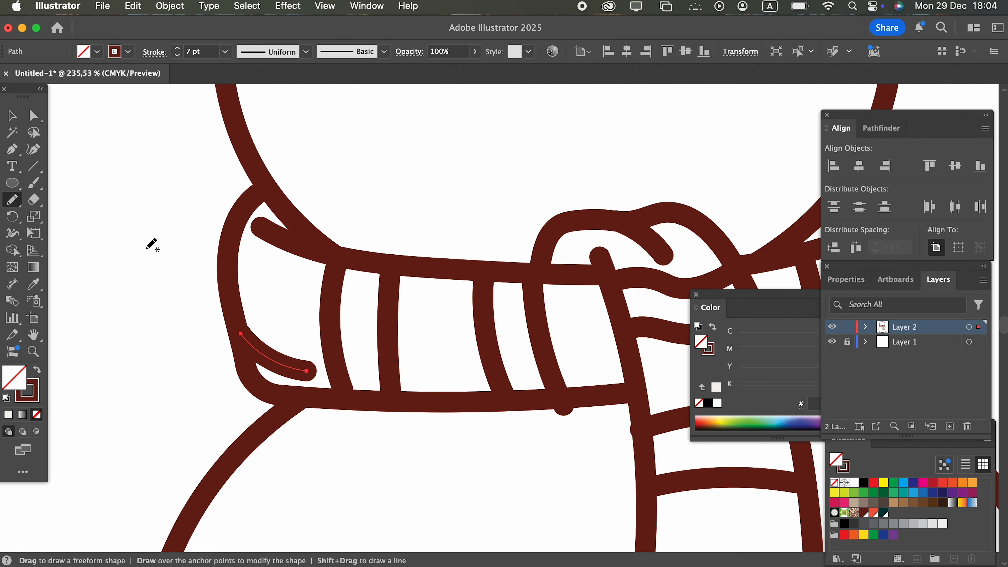
Nudge the crease at the scarf's left end up and left, and adjust its inner end
click(11, 115)
key(Up)
key(Up)
key(Up)
key(Left)
key(Left)
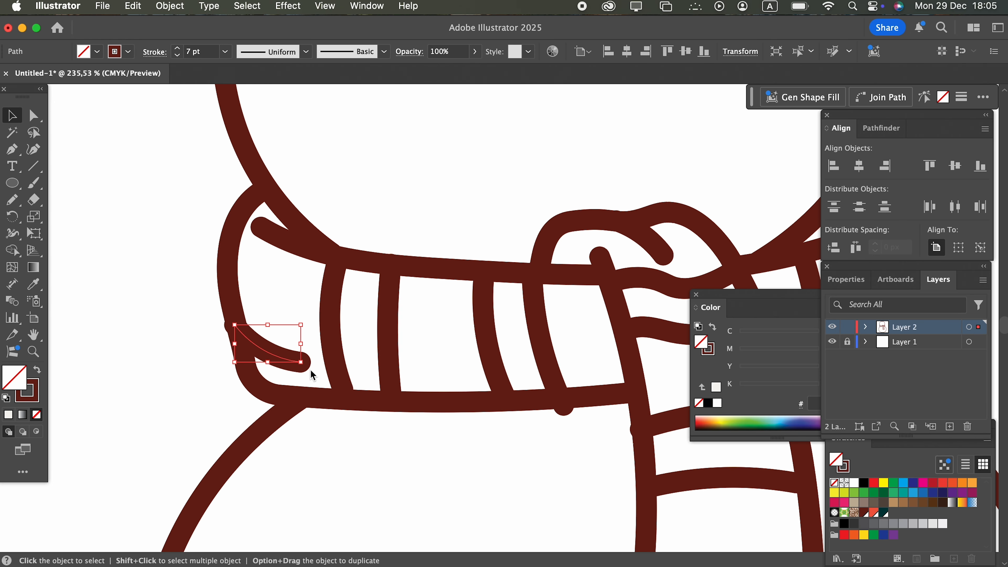
mouse_move(308, 370)
mouse_down()
mouse_move(314, 364)
mouse_move(272, 354)
mouse_up()
click(288, 266)
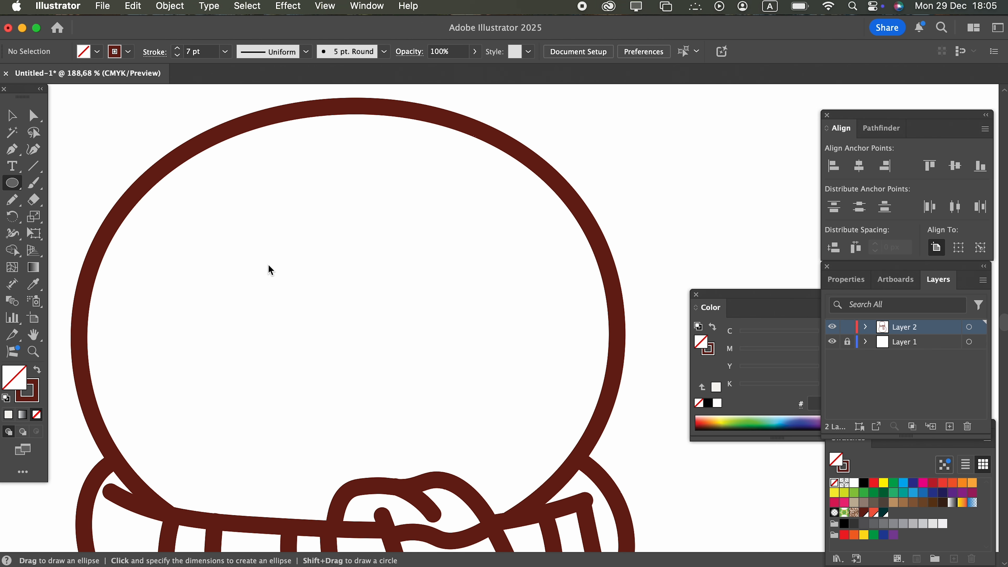
Draw the hat brim with the Pencil: a rounded outline over the head's top and a curved lower edge across the forehead
drag(279, 270, 341, 319)
click(13, 199)
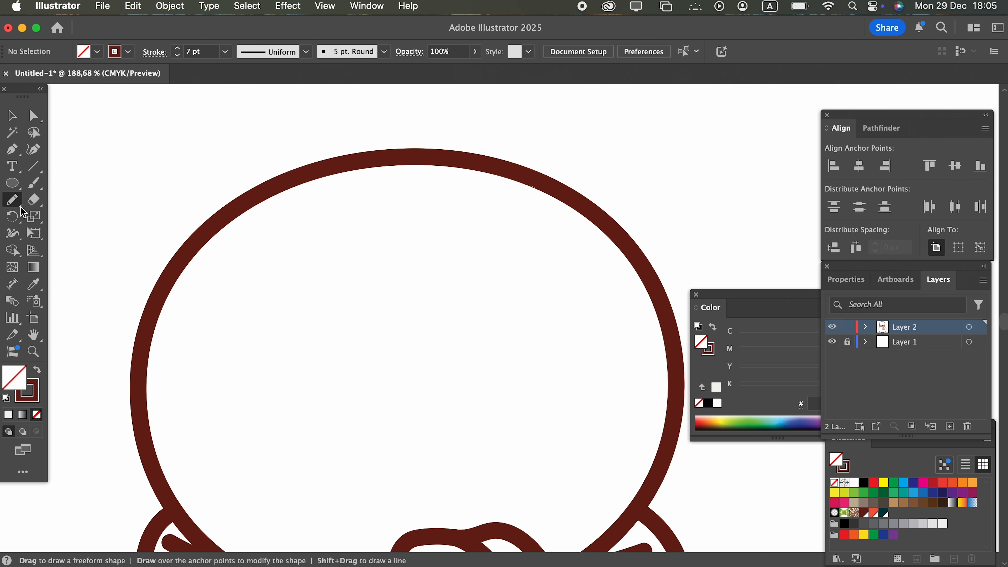
mouse_move(147, 332)
mouse_down()
mouse_move(538, 256)
mouse_move(669, 275)
mouse_up()
scroll(511, 243, down, 3)
mouse_move(246, 344)
mouse_down()
mouse_move(218, 329)
mouse_move(220, 287)
mouse_move(247, 227)
mouse_move(458, 160)
mouse_move(568, 178)
mouse_move(628, 201)
mouse_move(652, 250)
mouse_move(626, 293)
mouse_up()
scroll(534, 288, down, 2)
scroll(534, 288, right, 2)
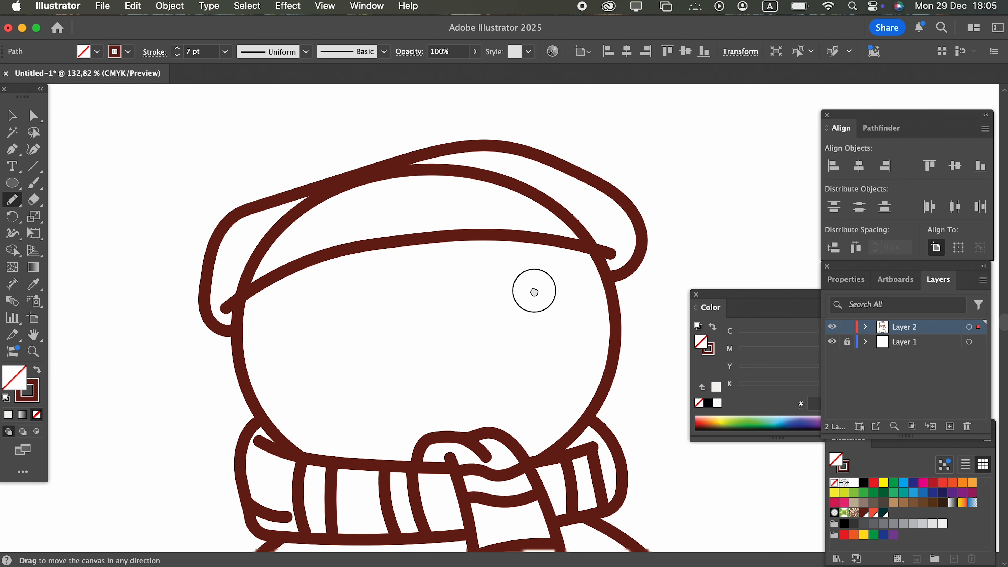
Smooth the brim's outer outline with the Curvature tool by repositioning its anchors along the top and at the right end
click(33, 150)
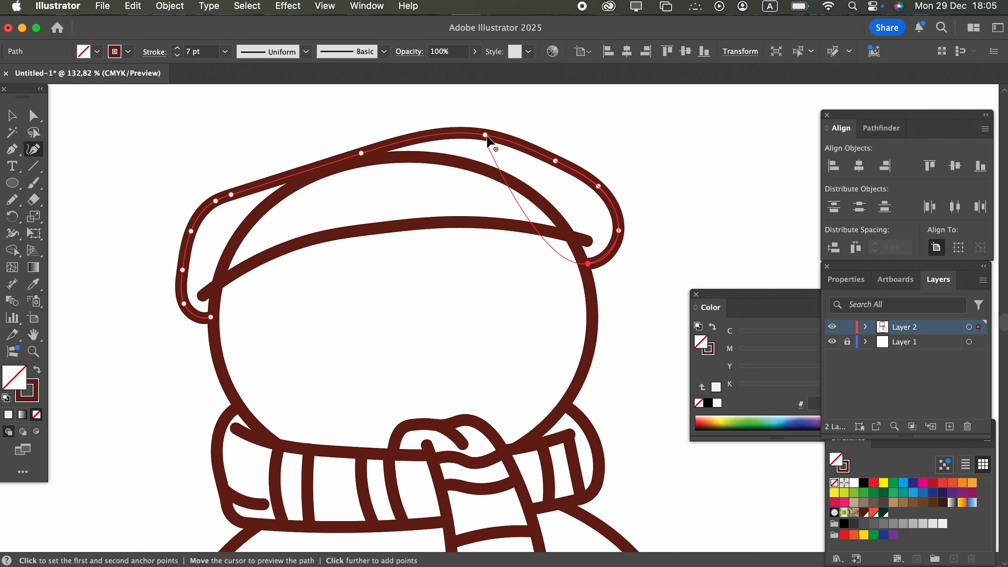
drag(485, 136, 491, 148)
drag(622, 238, 611, 256)
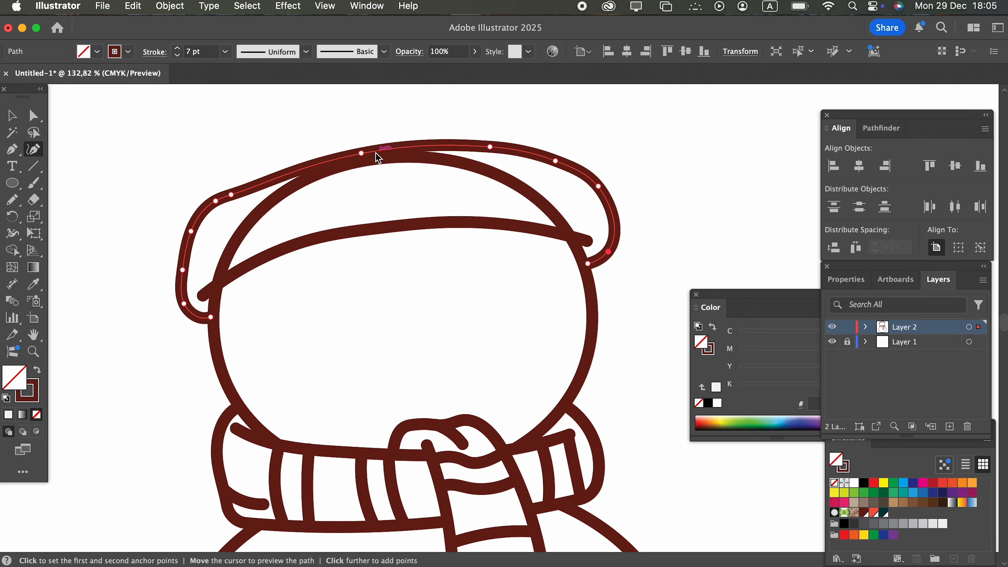
drag(183, 305, 184, 305)
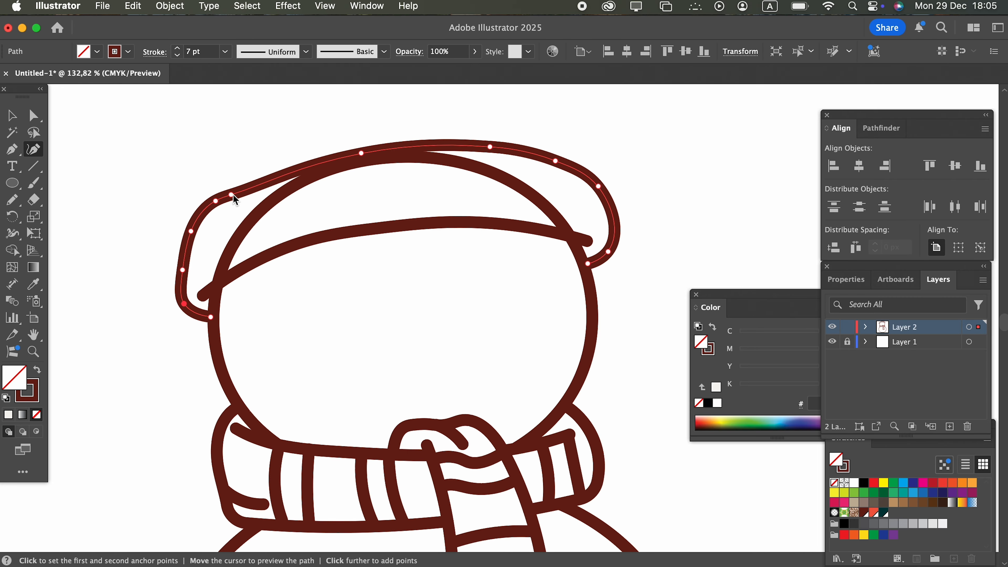
drag(233, 195, 262, 176)
drag(359, 156, 389, 146)
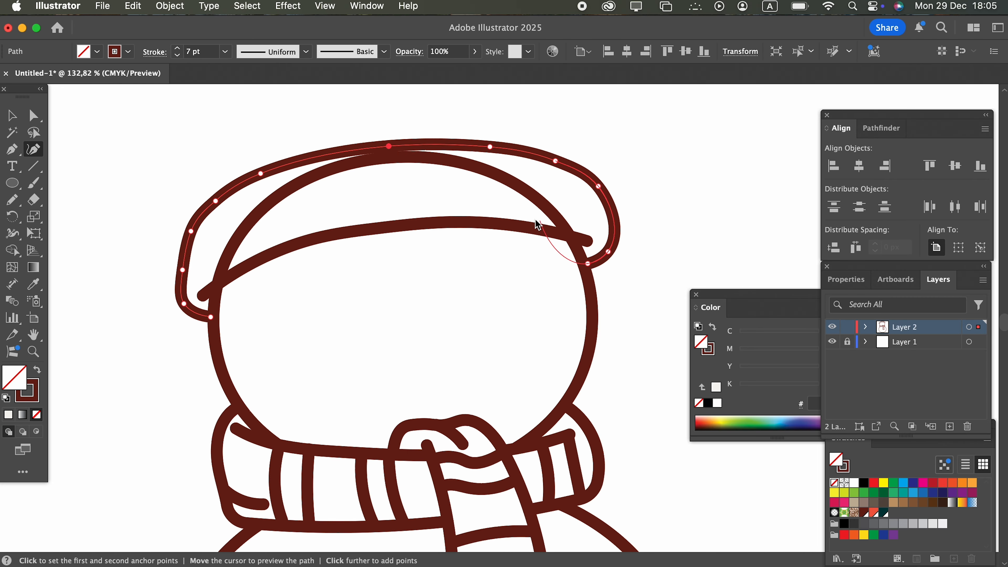
click(11, 115)
click(141, 173)
Add anchor points to the head outline where the brim's lower edge crosses it, and delete the arc above them
double_click(593, 330)
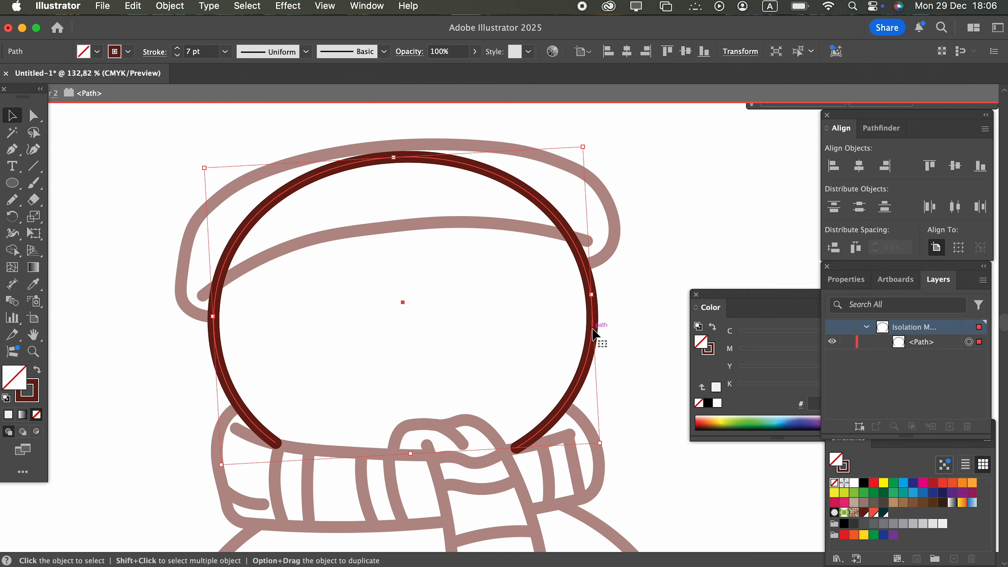
click(14, 151)
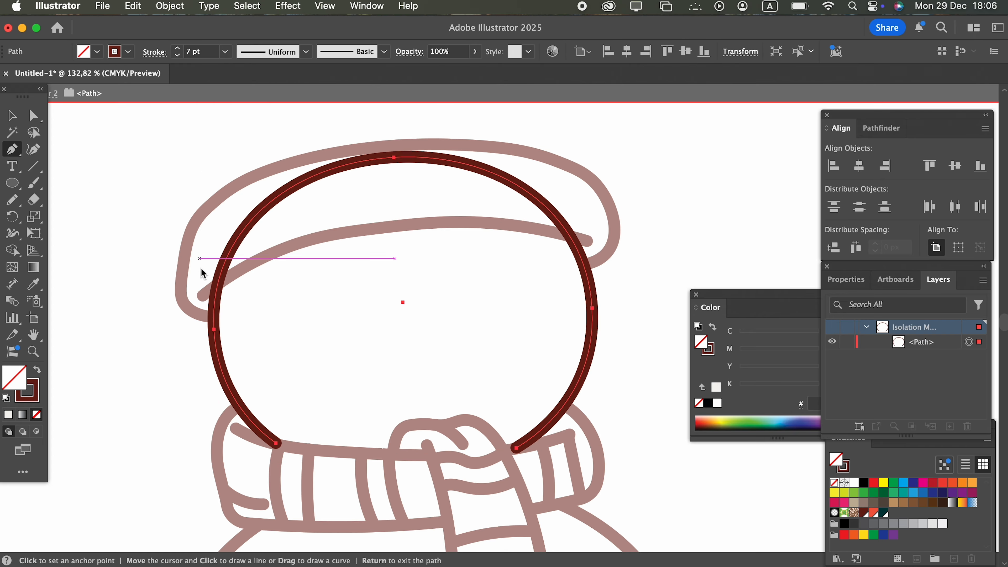
click(217, 286)
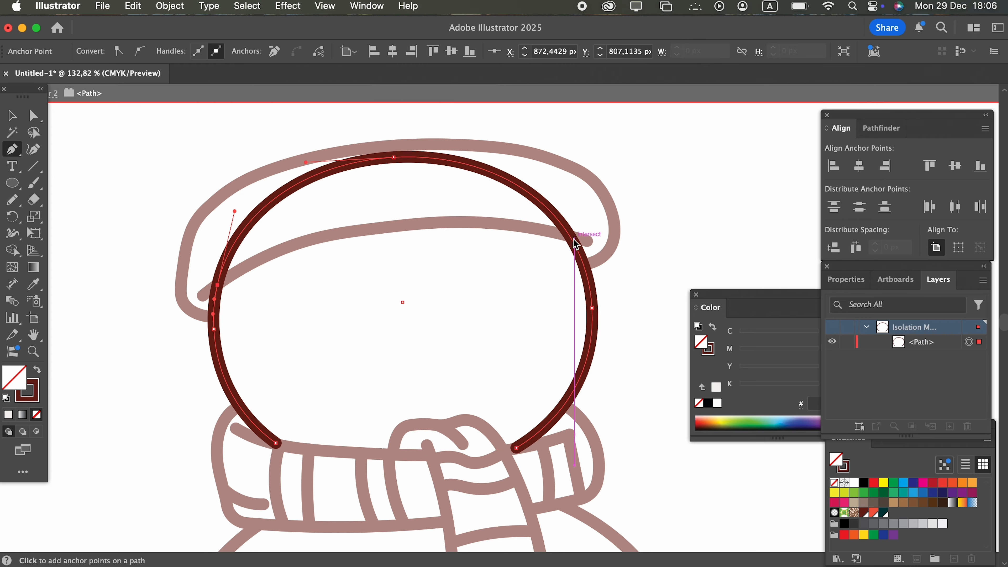
click(571, 237)
click(35, 116)
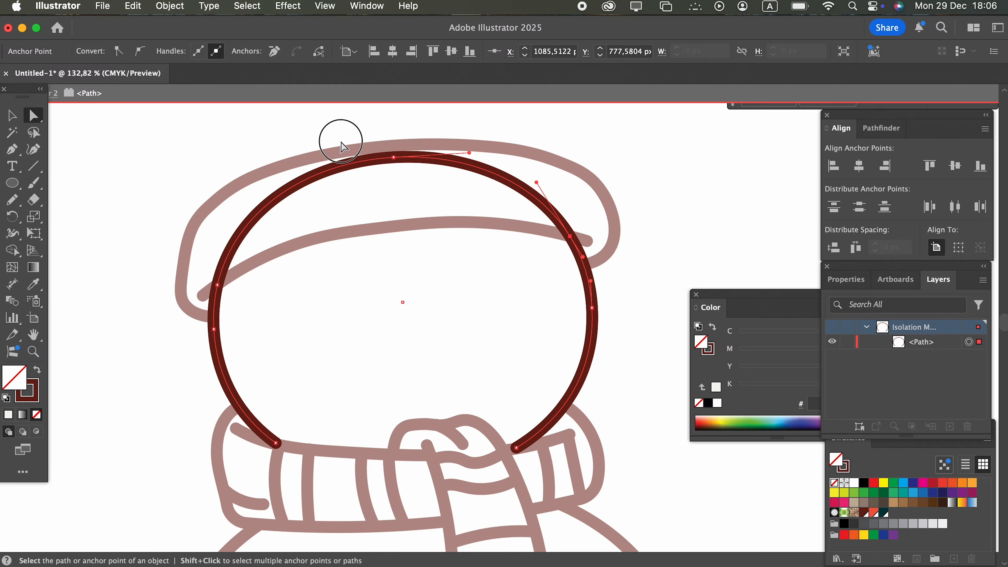
key(Delete)
double_click(648, 216)
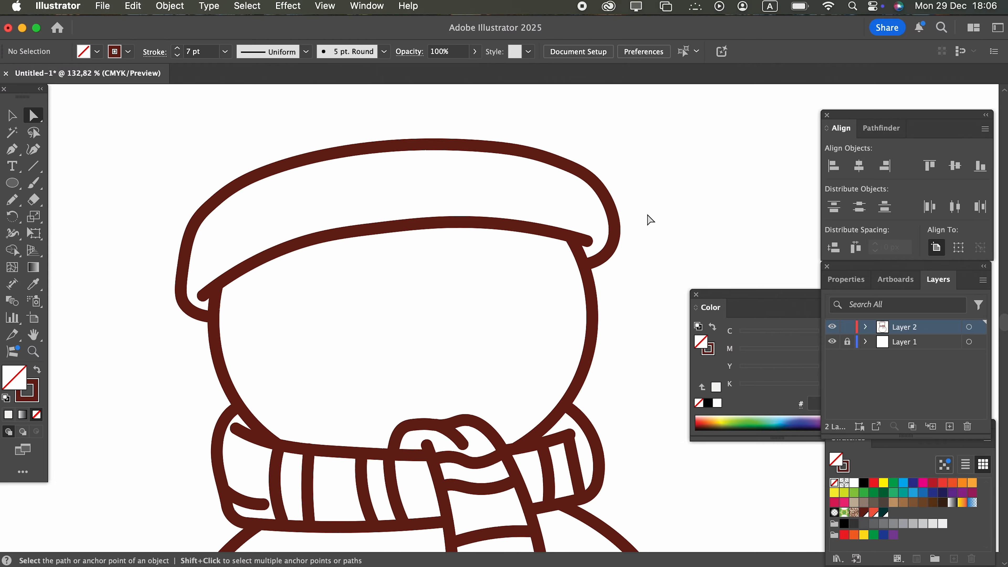
Draw the hat's crown above the brim with Pencil curves: both sides with inward folds and a top arc bending left
click(13, 199)
scroll(323, 278, down, 2)
drag(233, 267, 295, 167)
mouse_move(538, 248)
mouse_down()
mouse_move(466, 164)
mouse_move(431, 158)
mouse_up()
scroll(514, 266, up, 2)
scroll(513, 266, left, 2)
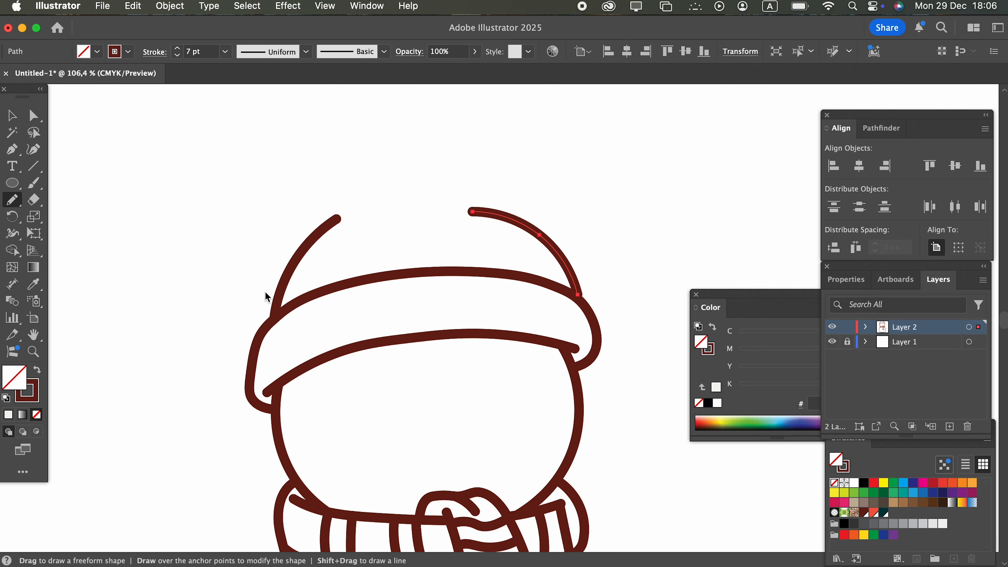
mouse_move(280, 296)
mouse_down()
mouse_move(282, 232)
mouse_move(298, 202)
mouse_up()
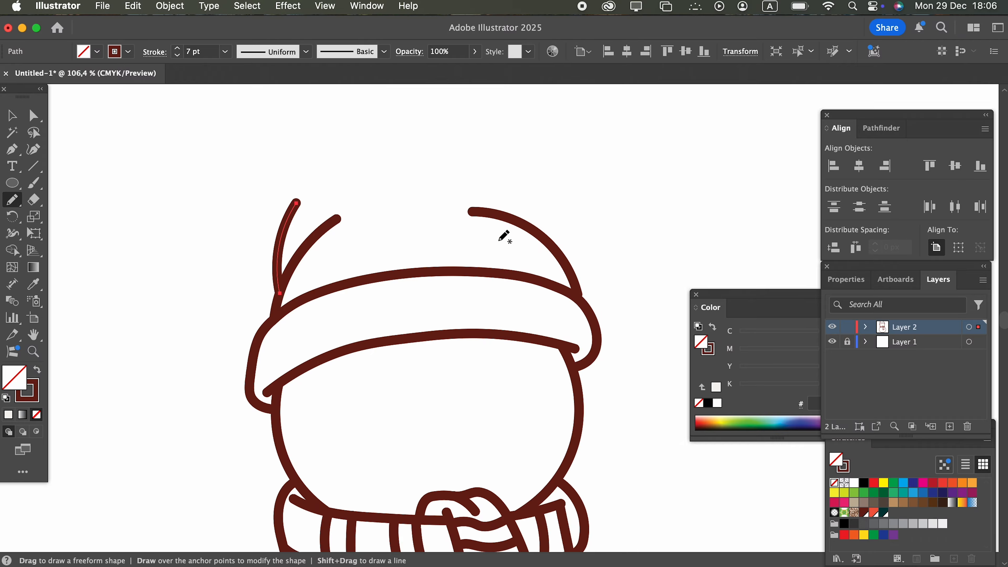
mouse_move(495, 187)
mouse_down()
mouse_move(279, 182)
mouse_move(262, 199)
mouse_up()
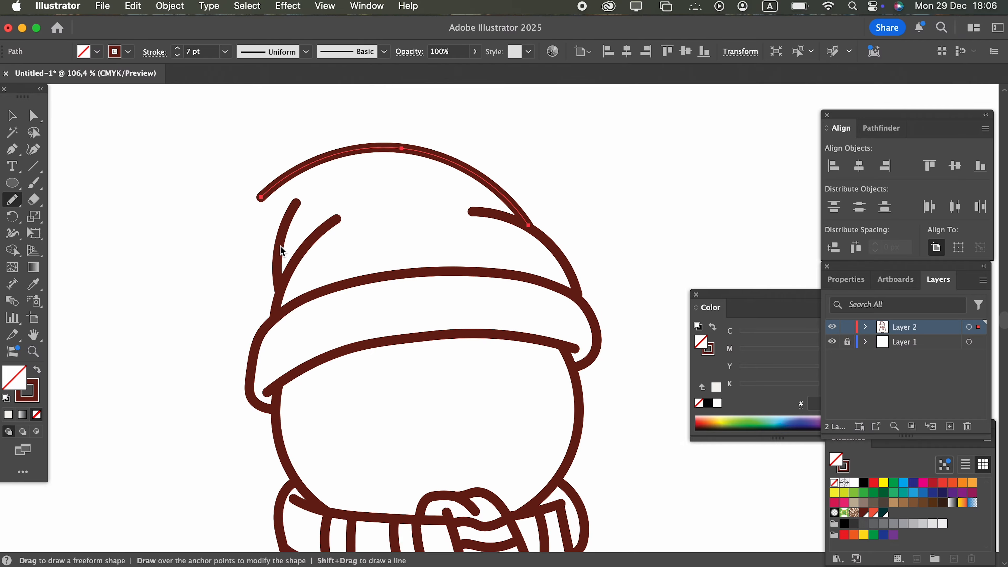
Draw a wavy pom-pom outline against the hat's left fold, and two short marks under the crown's top arc
key(z)
drag(360, 271, 219, 286)
drag(343, 244, 415, 280)
drag(264, 365, 287, 365)
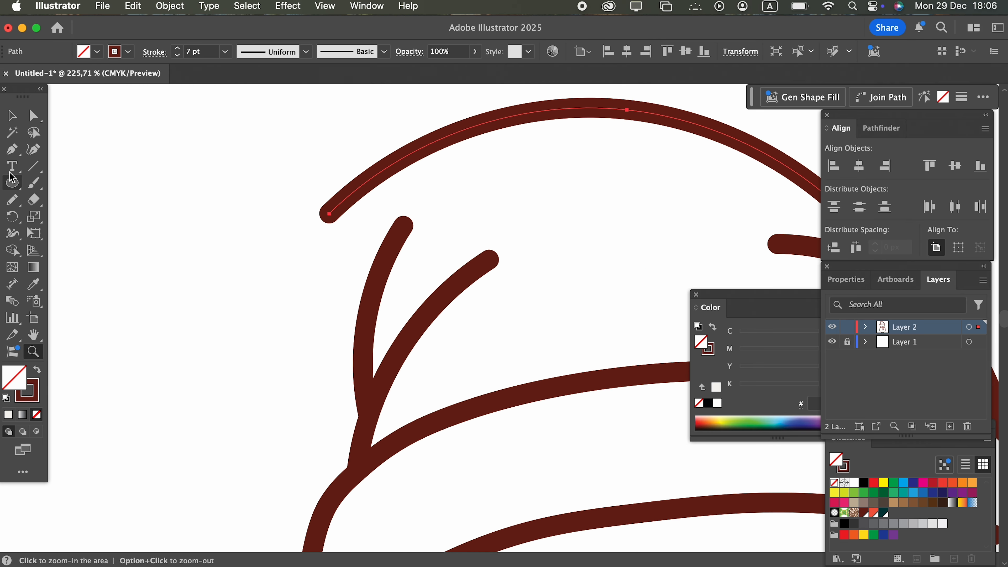
click(12, 115)
click(65, 275)
click(18, 205)
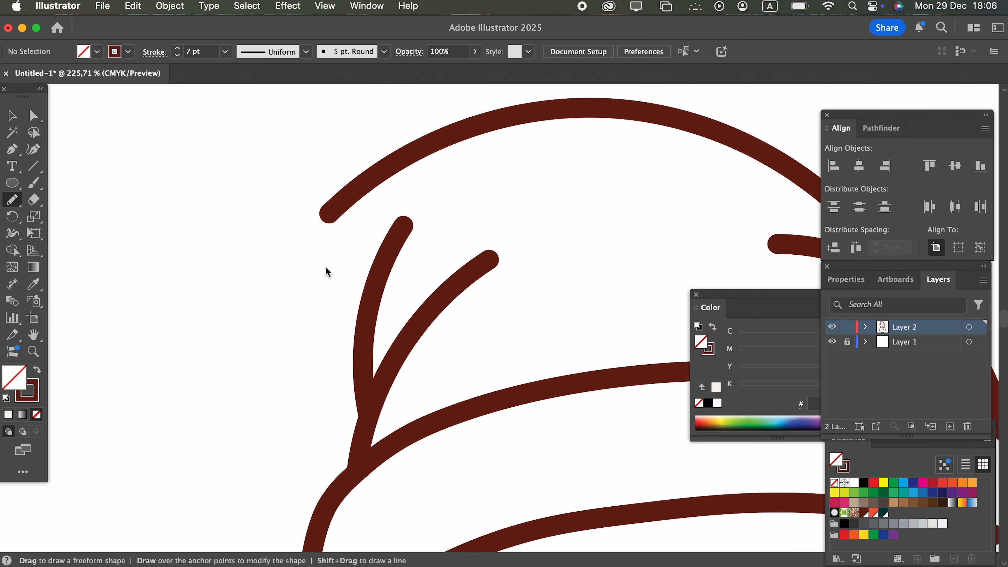
mouse_move(368, 314)
mouse_down()
mouse_move(360, 290)
mouse_move(327, 270)
mouse_move(321, 203)
mouse_move(290, 193)
mouse_move(199, 246)
mouse_move(210, 317)
mouse_move(247, 331)
mouse_move(273, 392)
mouse_move(328, 380)
mouse_move(344, 364)
mouse_up()
scroll(360, 362, down, 2)
drag(343, 216, 368, 191)
drag(374, 227, 405, 227)
scroll(331, 174, down, 5)
scroll(330, 173, right, 3)
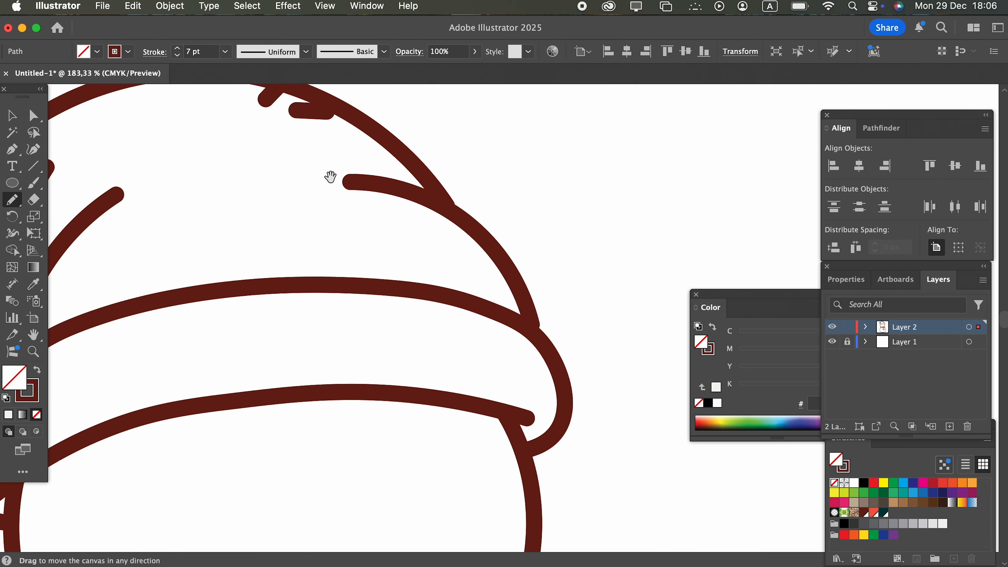
Draw two short Pencil marks inside the crown, just above the brim's left part
drag(448, 311, 773, 318)
drag(440, 240, 445, 250)
drag(501, 300, 390, 203)
mouse_move(376, 328)
mouse_down()
mouse_move(330, 291)
mouse_move(332, 302)
mouse_up()
Draw three pairs of curved vertical stripes across the hat brim, and add short marks inside its right end
drag(216, 221, 209, 337)
drag(261, 310, 255, 205)
scroll(375, 214, right, 5)
mouse_move(329, 185)
mouse_down()
mouse_move(322, 226)
mouse_move(332, 282)
mouse_move(370, 265)
mouse_move(371, 170)
mouse_up()
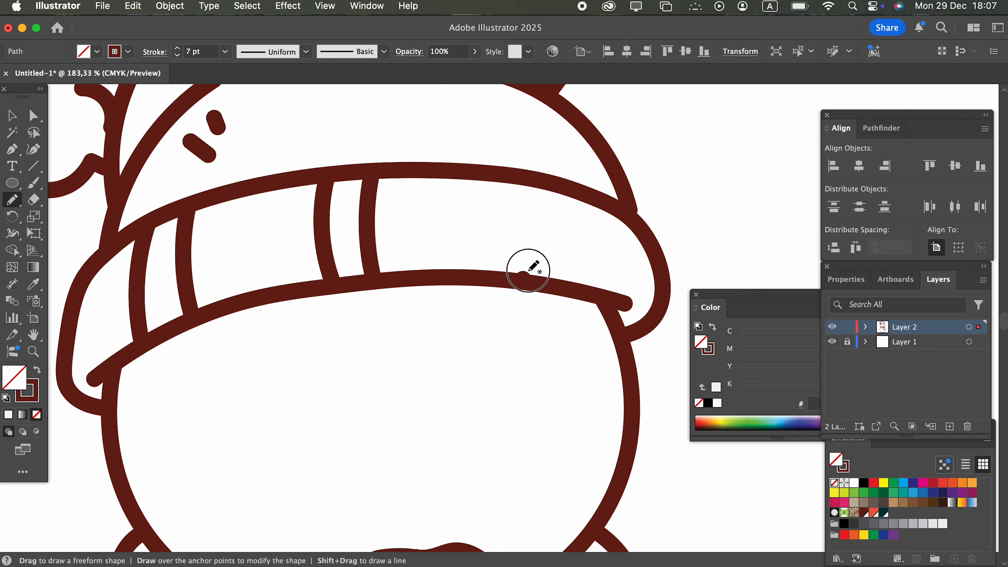
drag(529, 271, 533, 188)
drag(586, 286, 580, 193)
scroll(570, 266, up, 5)
mouse_move(579, 369)
mouse_down()
mouse_move(592, 364)
mouse_move(599, 391)
mouse_move(383, 248)
mouse_move(499, 321)
mouse_up()
Draw an upright ellipse in the middle of the face and pull its right anchor outward to form a carrot nose
key(z)
click(22, 185)
drag(417, 241, 500, 340)
click(33, 150)
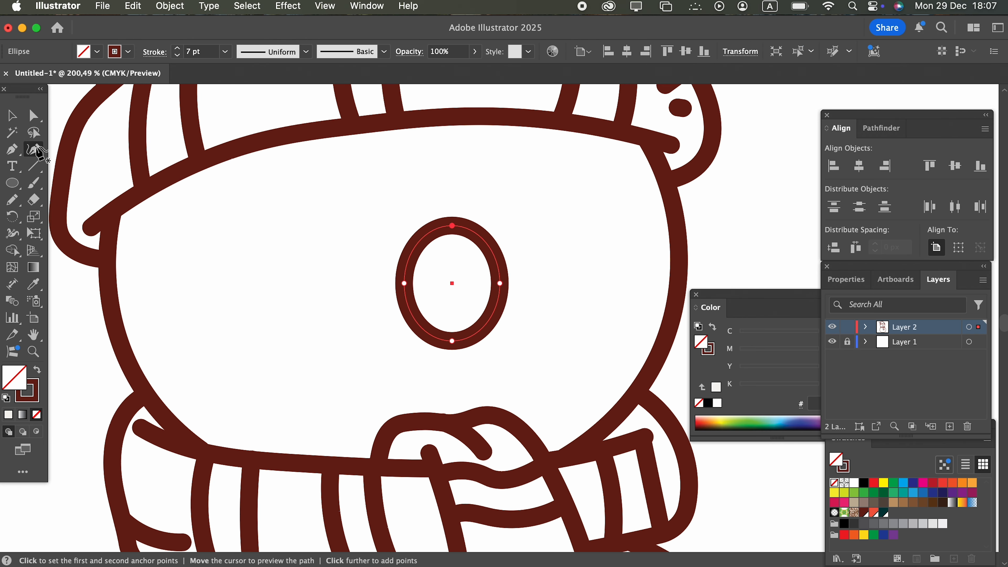
click(33, 115)
drag(502, 286, 601, 290)
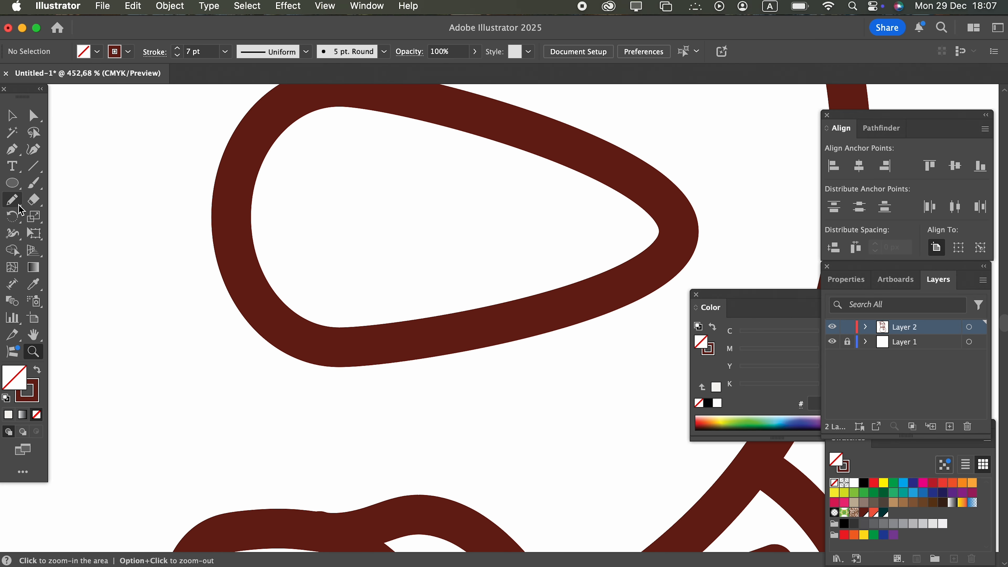
Draw two short curved Pencil creases inside the nose, one from its lower edge and one from its upper edge
click(19, 204)
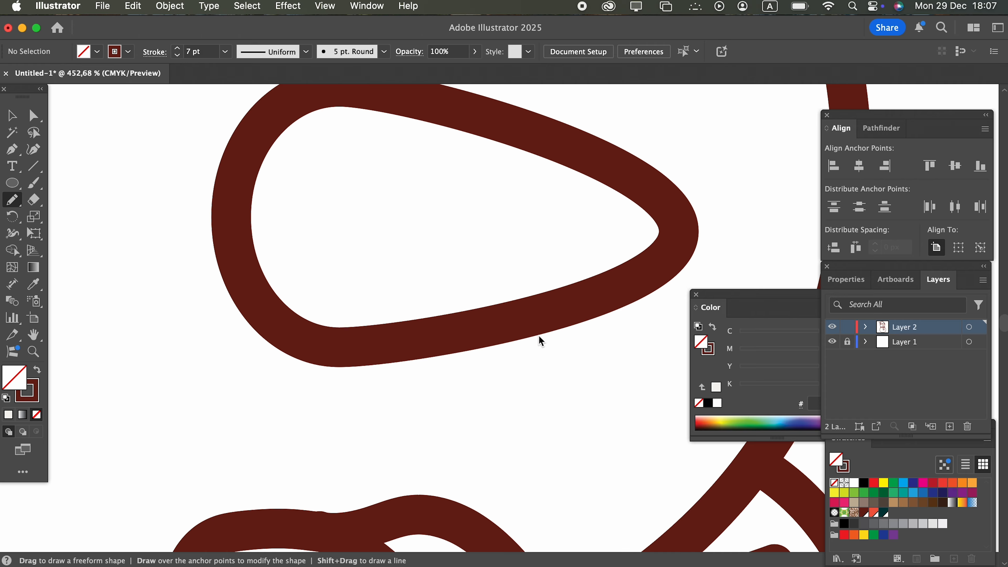
mouse_move(532, 320)
mouse_down()
mouse_move(512, 284)
mouse_move(512, 199)
mouse_up()
mouse_move(439, 101)
mouse_down()
mouse_move(405, 137)
mouse_move(391, 227)
mouse_up()
Select the nose outline together with its two creases and group them
key(z)
drag(494, 308, 294, 308)
click(21, 114)
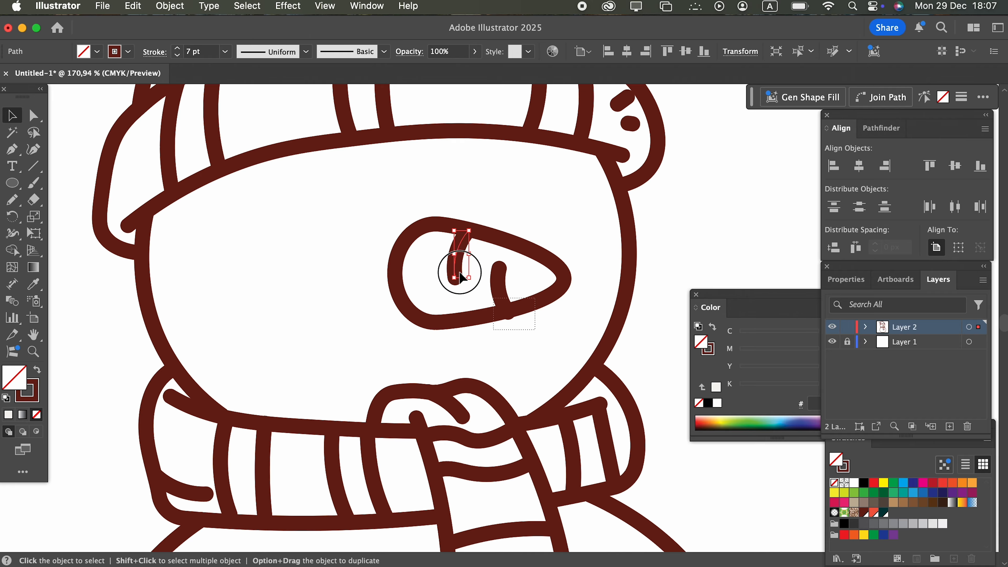
drag(486, 293, 378, 227)
click(179, 5)
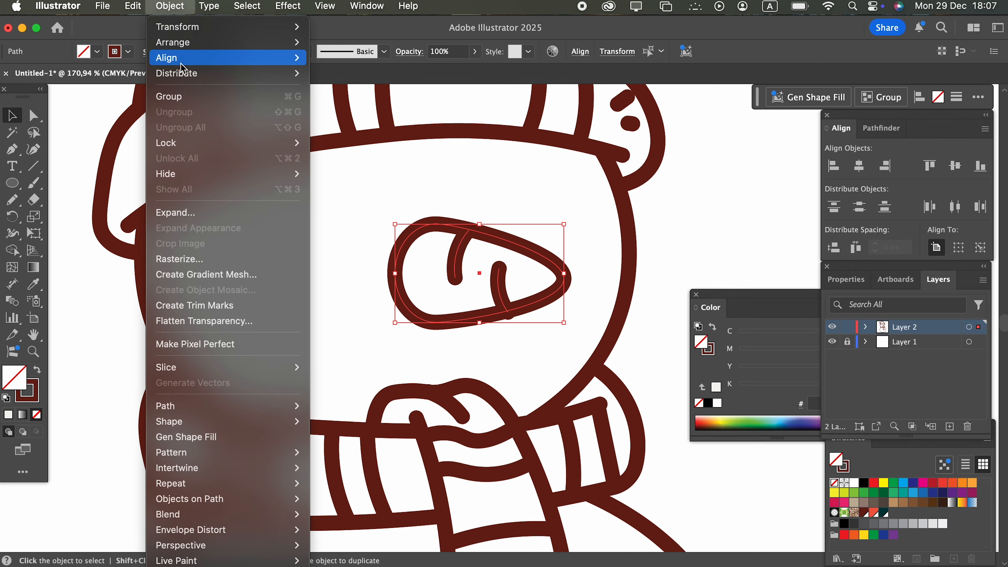
click(184, 97)
Scribble a solid oval eye just above the nose with the Pencil
click(13, 200)
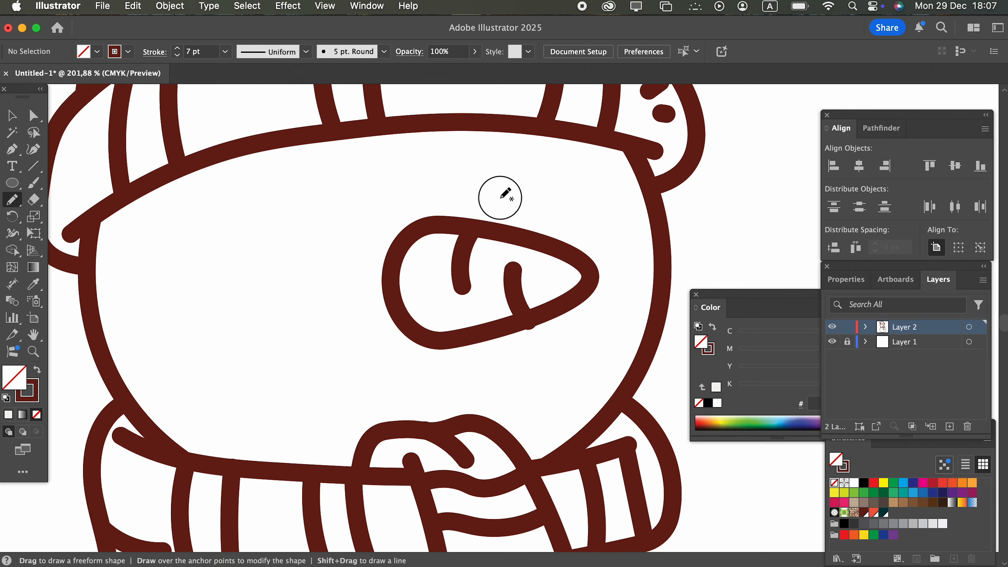
mouse_move(507, 194)
mouse_down()
mouse_move(504, 169)
mouse_move(525, 187)
mouse_move(504, 202)
mouse_move(506, 181)
mouse_move(508, 206)
mouse_move(510, 190)
mouse_move(518, 204)
mouse_up()
click(14, 115)
Duplicate the eye: copy it, place one on the face's left side, and paste another in front at the original spot
click(128, 8)
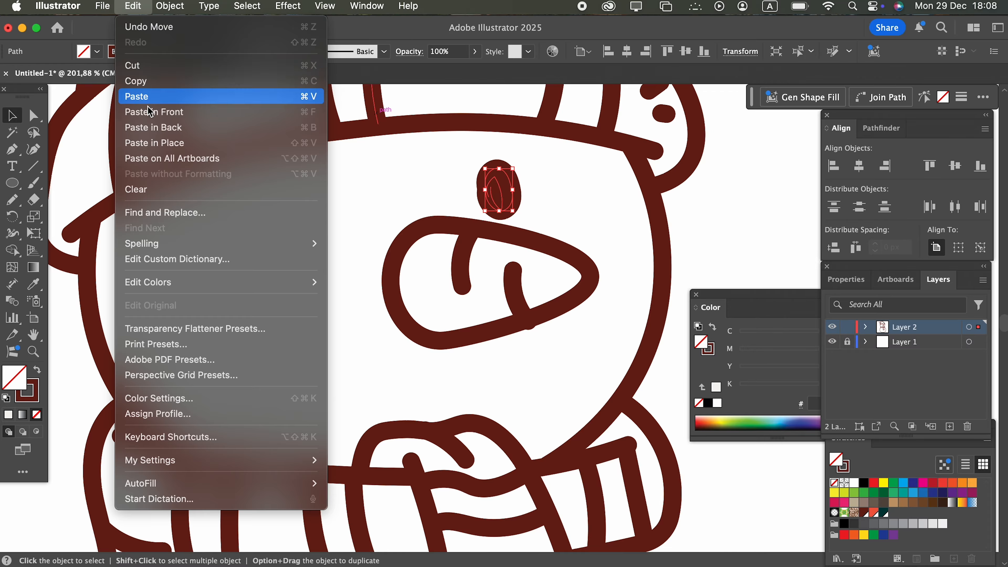
click(151, 81)
click(133, 6)
click(164, 128)
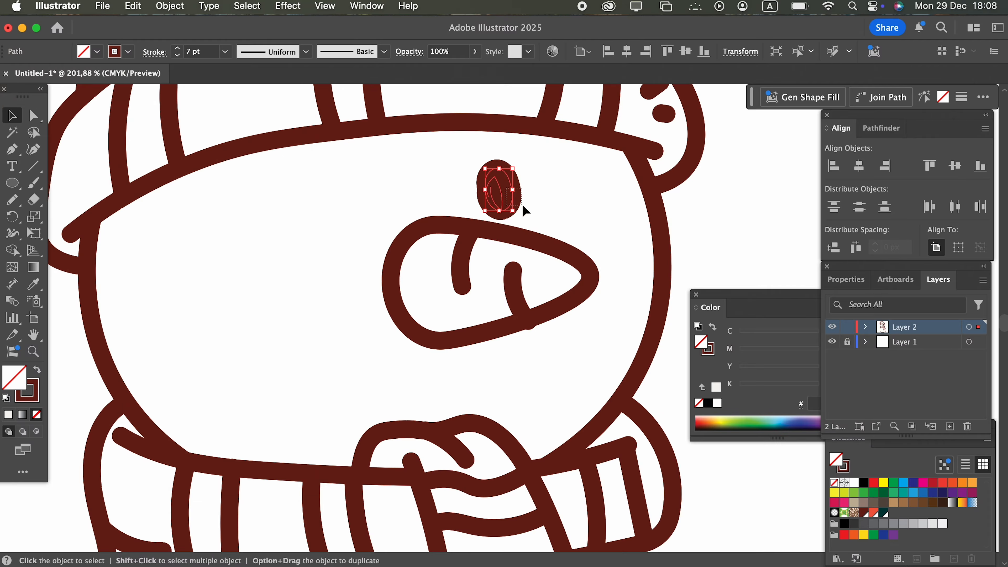
drag(516, 201, 290, 174)
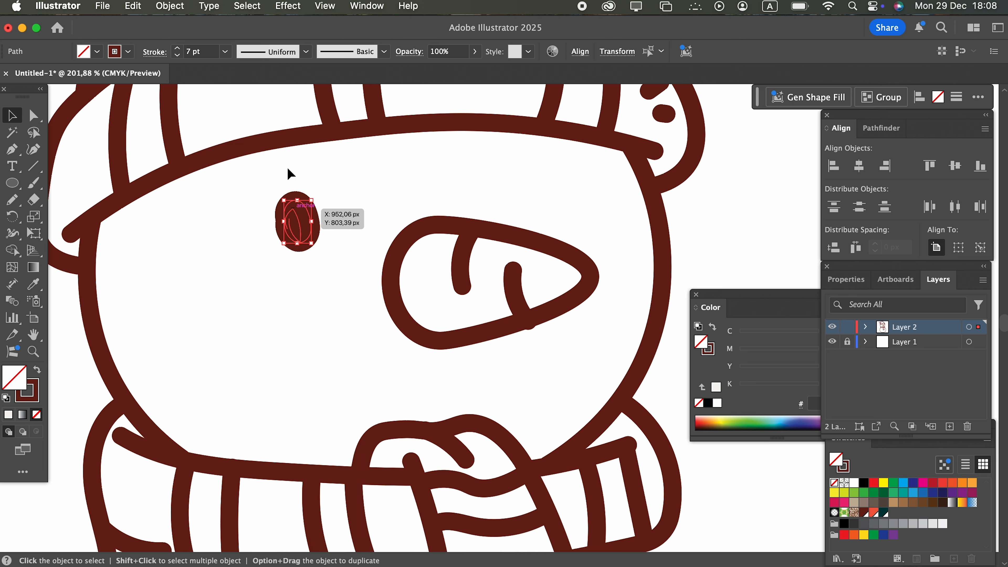
click(133, 6)
click(155, 112)
click(568, 216)
Draw four solid Pencil dots in a curved row below the nose to form the smiling mouth
key(z)
drag(595, 213, 493, 200)
drag(510, 311, 560, 343)
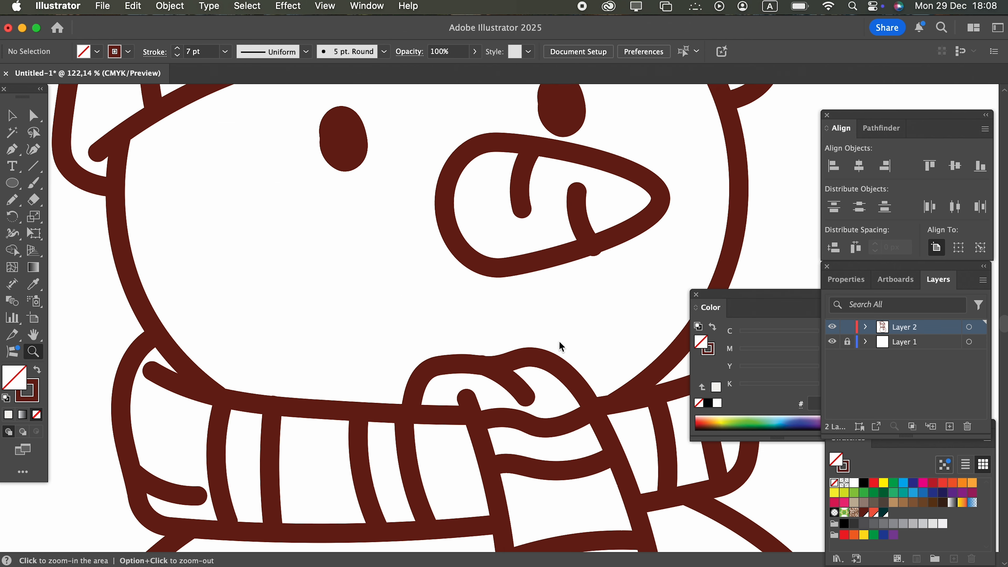
click(16, 201)
drag(351, 270, 375, 282)
drag(452, 302, 457, 308)
drag(559, 295, 556, 314)
drag(625, 261, 634, 265)
Draw a twig arm rising from the body's right shoulder with the Pencil, forking it into three branches
scroll(634, 265, down, 5)
scroll(634, 266, right, 8)
mouse_move(381, 334)
mouse_down()
mouse_move(457, 268)
mouse_move(473, 236)
mouse_up()
scroll(423, 264, up, 2)
mouse_move(419, 266)
mouse_down()
mouse_move(498, 214)
mouse_move(545, 213)
mouse_up()
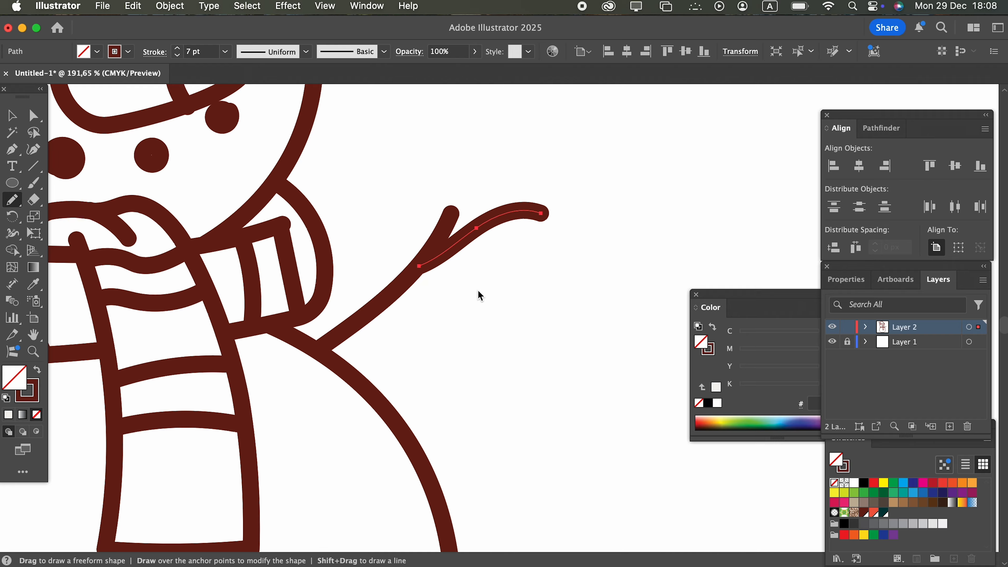
mouse_move(493, 277)
mouse_down()
mouse_move(420, 271)
mouse_move(297, 293)
mouse_up()
key(super+space)
drag(579, 266, 725, 368)
drag(412, 324, 556, 410)
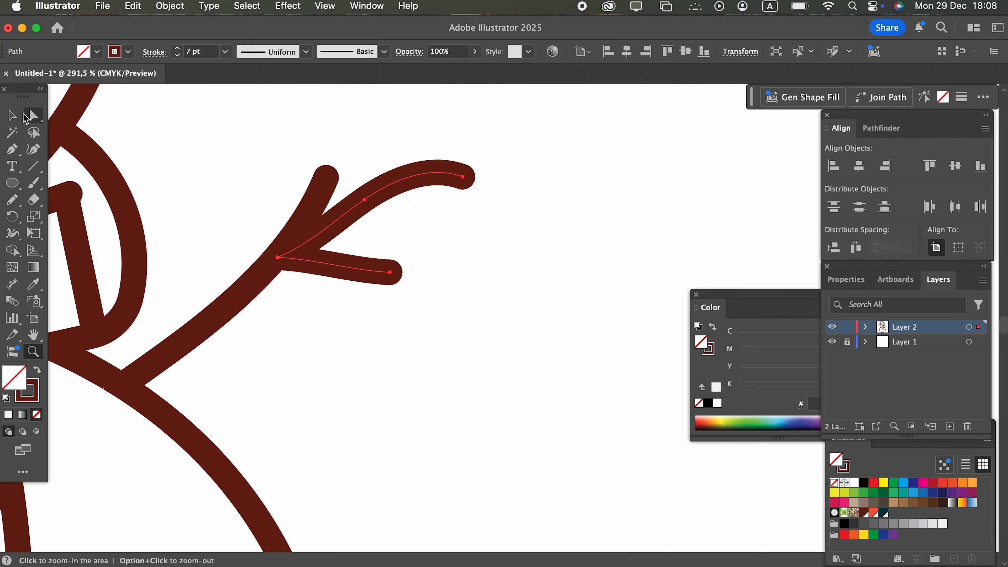
Move the right arm's forked twig slightly down and left along the arm
click(14, 116)
click(366, 238)
drag(340, 225, 337, 247)
key(z)
click(439, 292)
drag(513, 286, 328, 314)
drag(270, 323, 547, 317)
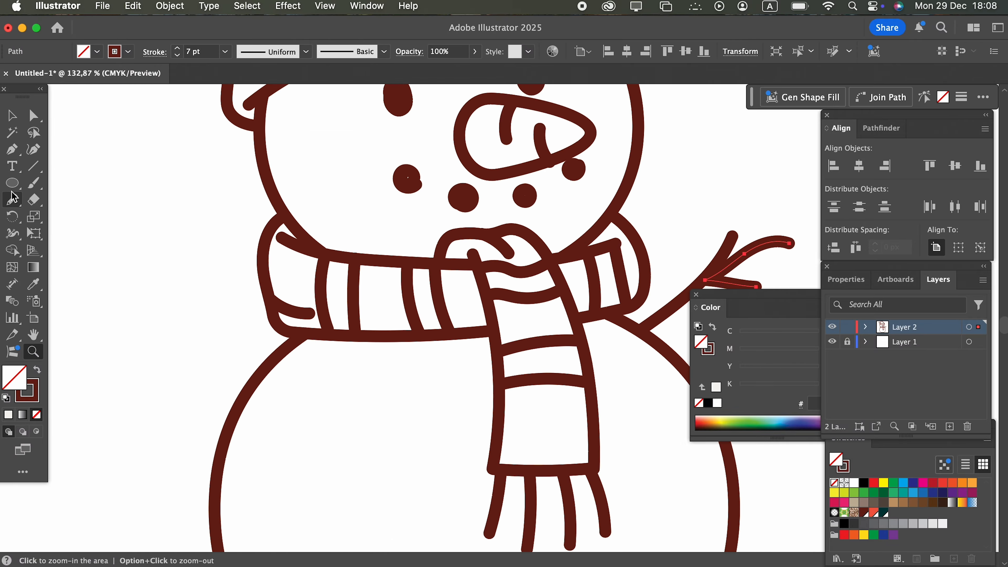
Draw the left arm's main twig with the Pencil, curving up and outward from the body's left shoulder
click(12, 199)
drag(298, 406, 92, 276)
drag(155, 335, 279, 308)
click(12, 116)
click(138, 248)
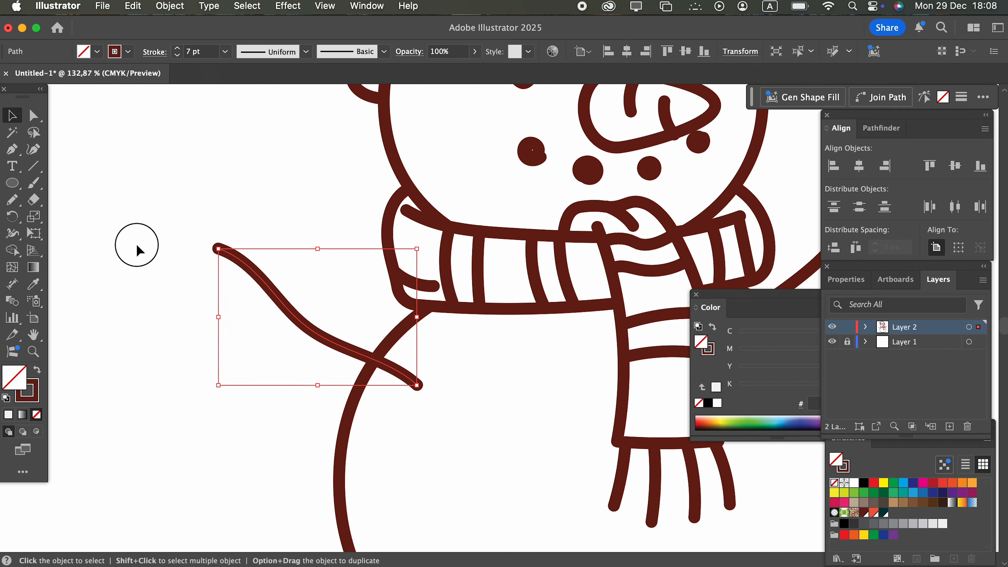
Fork the left arm with a longer side branch and a short twig growing from that branch
click(9, 204)
mouse_move(296, 309)
mouse_down()
mouse_move(218, 313)
mouse_move(159, 297)
mouse_up()
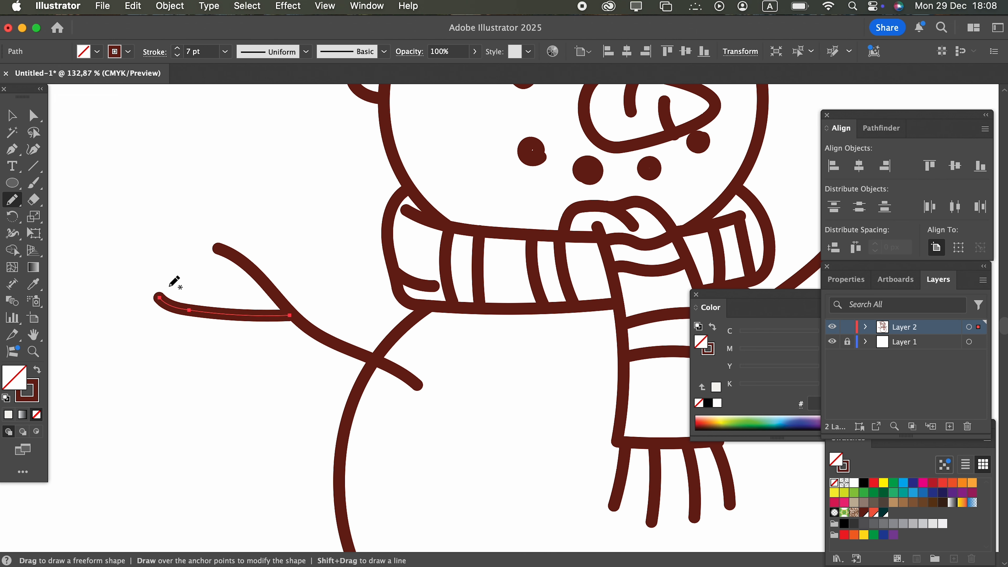
click(20, 118)
click(236, 146)
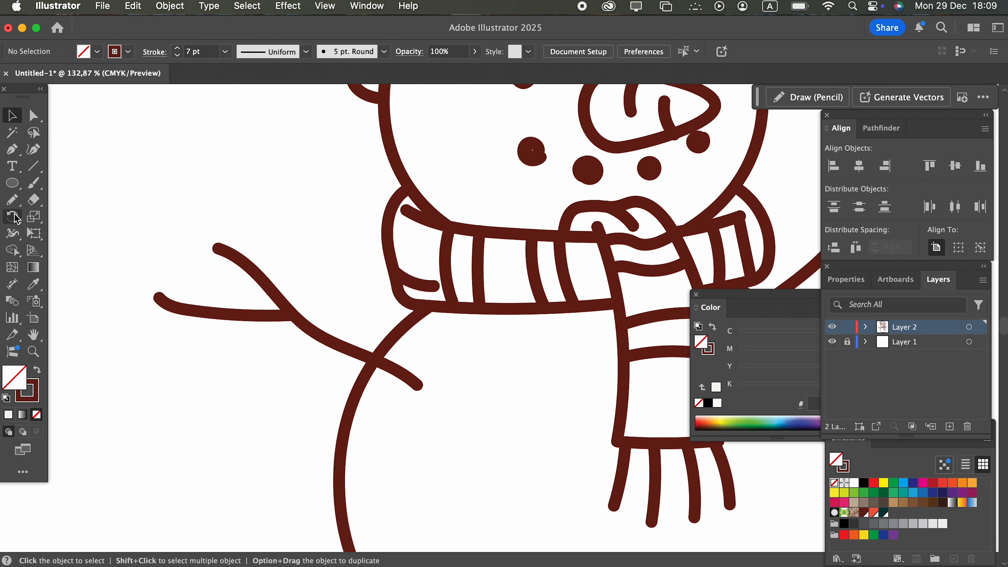
click(19, 206)
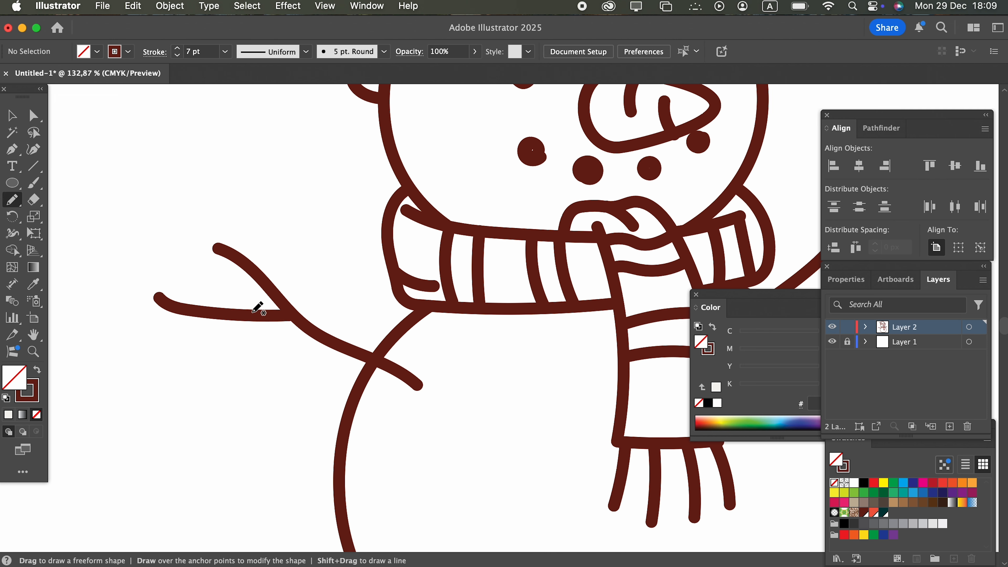
drag(244, 313, 218, 287)
Draw two solid round Pencil buttons, one above the other, on the belly below the scarf fringe
drag(405, 331, 299, 316)
drag(390, 392, 150, 258)
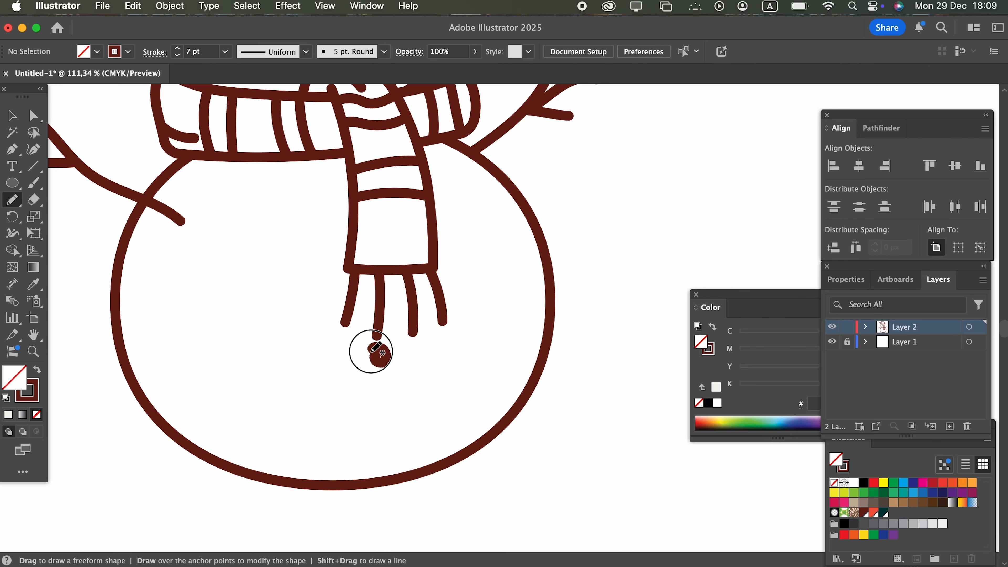
mouse_move(367, 349)
mouse_down()
mouse_move(380, 369)
mouse_move(379, 357)
mouse_up()
mouse_move(362, 428)
mouse_down()
mouse_move(371, 406)
mouse_move(375, 425)
mouse_up()
scroll(377, 416, down, 2)
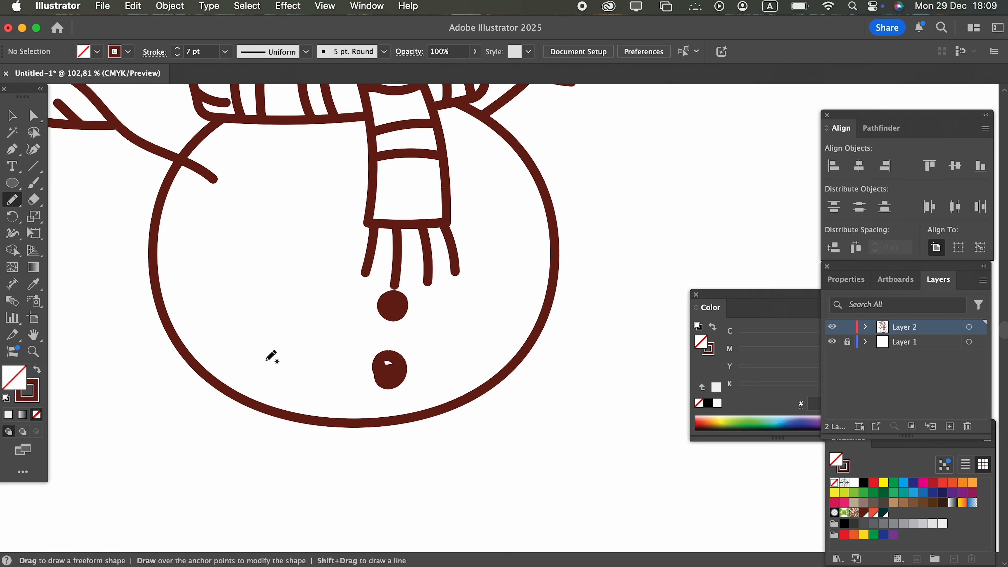
Draw a long and a short curved accent stroke inside the body's lower-left edge with the Pencil
mouse_move(187, 293)
mouse_down()
mouse_move(198, 333)
mouse_move(271, 405)
mouse_up()
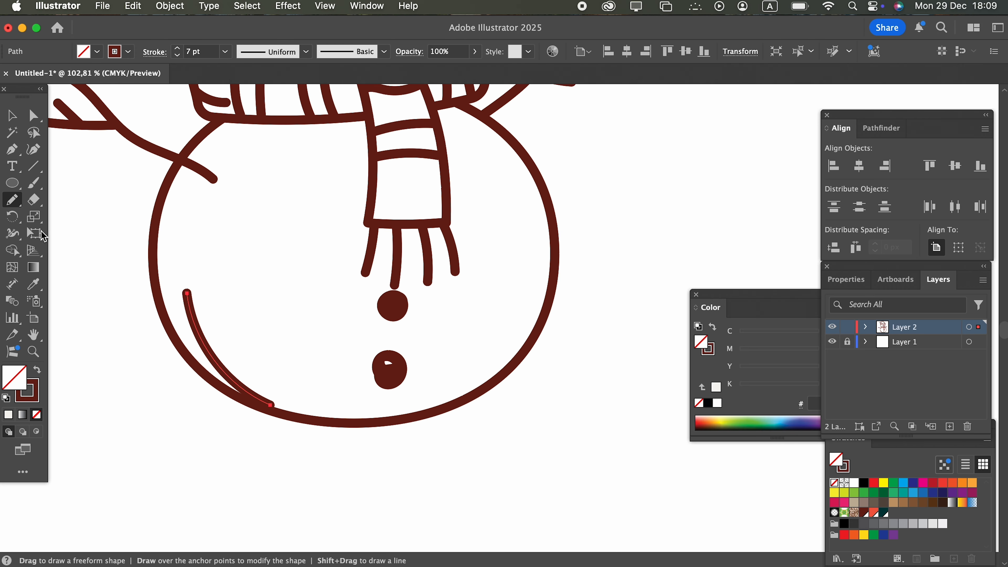
click(18, 117)
mouse_move(278, 408)
mouse_down()
mouse_move(295, 399)
mouse_move(318, 433)
mouse_up()
click(310, 434)
key(z)
click(13, 202)
mouse_move(280, 324)
mouse_down()
mouse_move(438, 379)
mouse_move(270, 361)
mouse_move(193, 421)
mouse_up()
Draw two curved accent strokes inside the face's lower-left edge, running down toward the scarf
key(z)
key(space)
drag(329, 196, 459, 318)
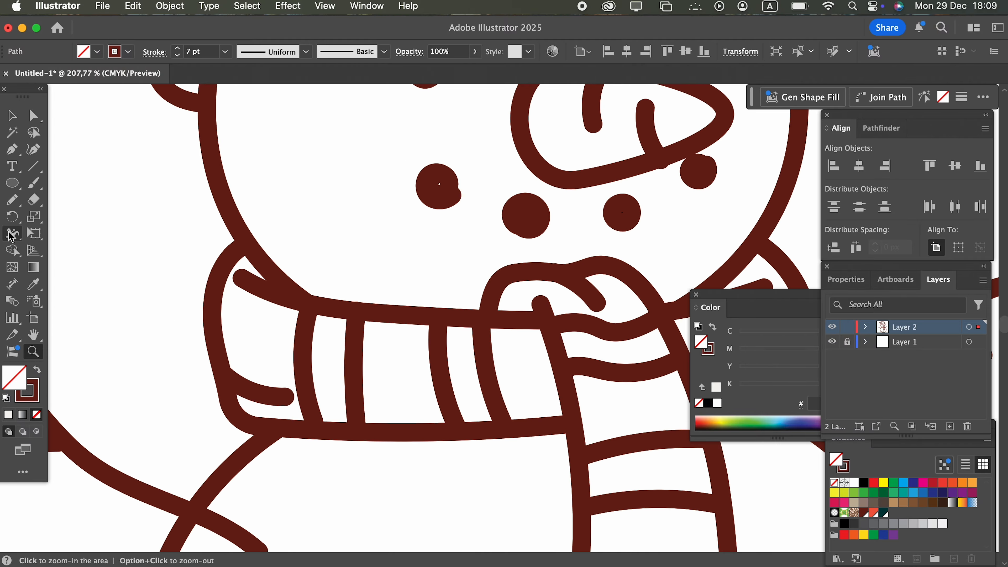
click(14, 202)
drag(261, 195, 360, 318)
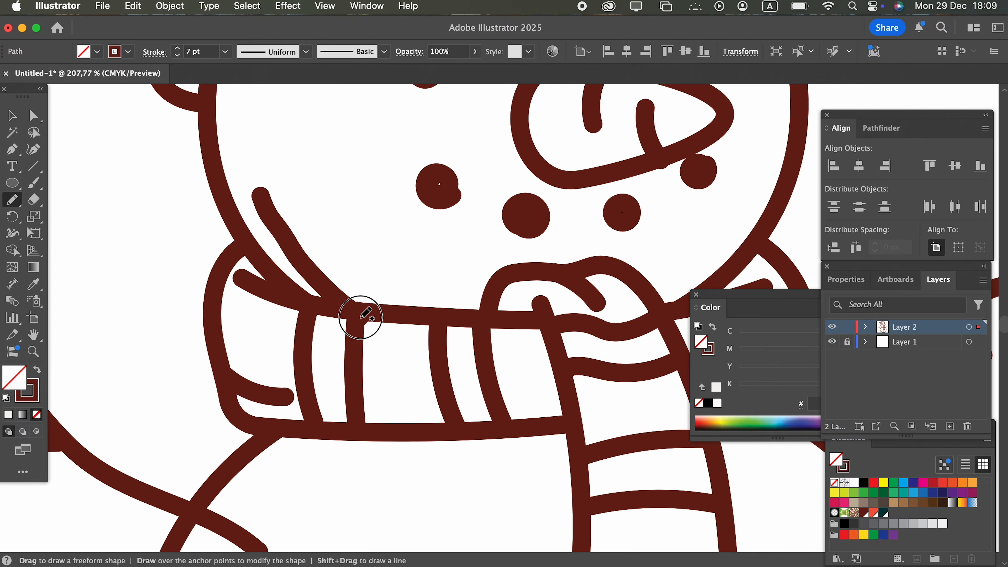
drag(314, 231, 366, 286)
Add a curved fold stroke to the upper-left part of the hat with the Pencil
key(z)
mouse_move(321, 264)
mouse_down()
mouse_move(207, 347)
mouse_move(225, 306)
mouse_up()
drag(321, 227, 472, 236)
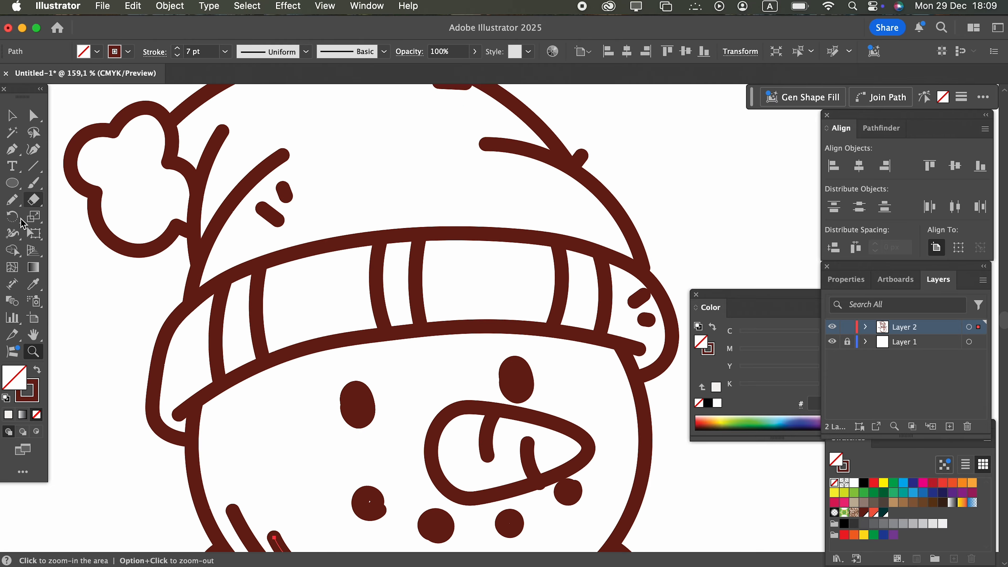
click(21, 201)
drag(234, 163, 325, 104)
scroll(318, 179, up, 5)
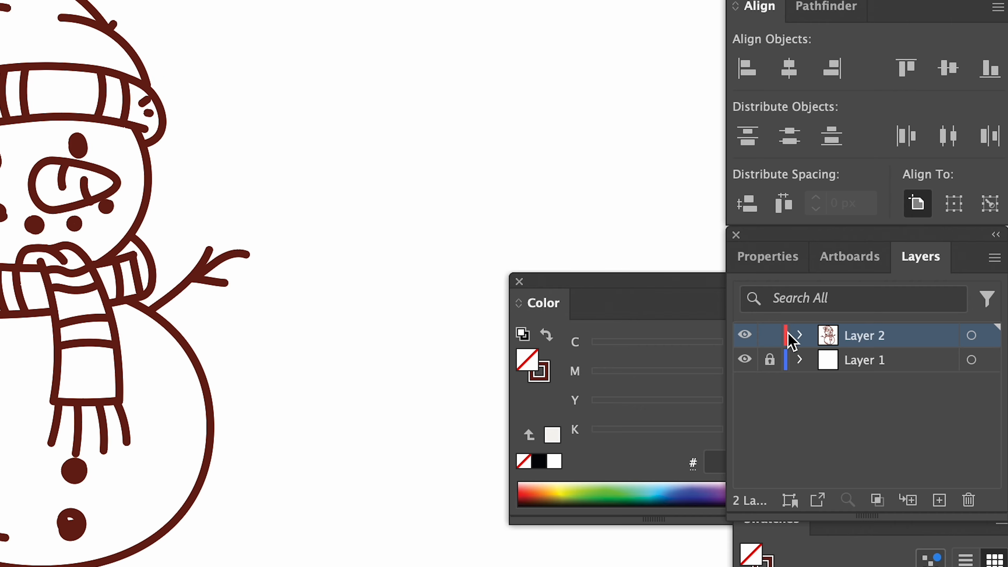
Add a new layer directly above Layer 1 and lock Layer 2 with the snowman outline
click(871, 370)
click(940, 501)
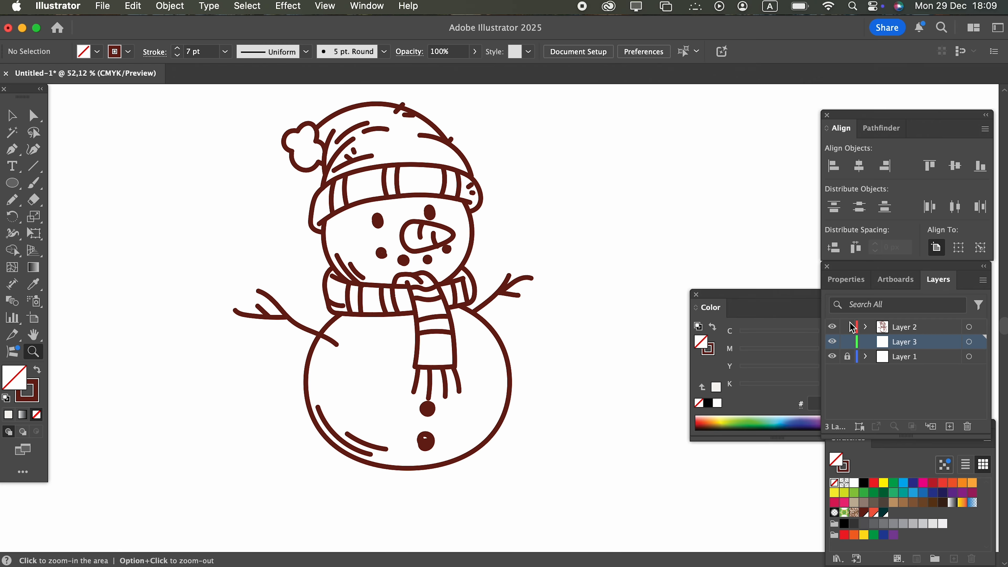
drag(355, 203, 402, 283)
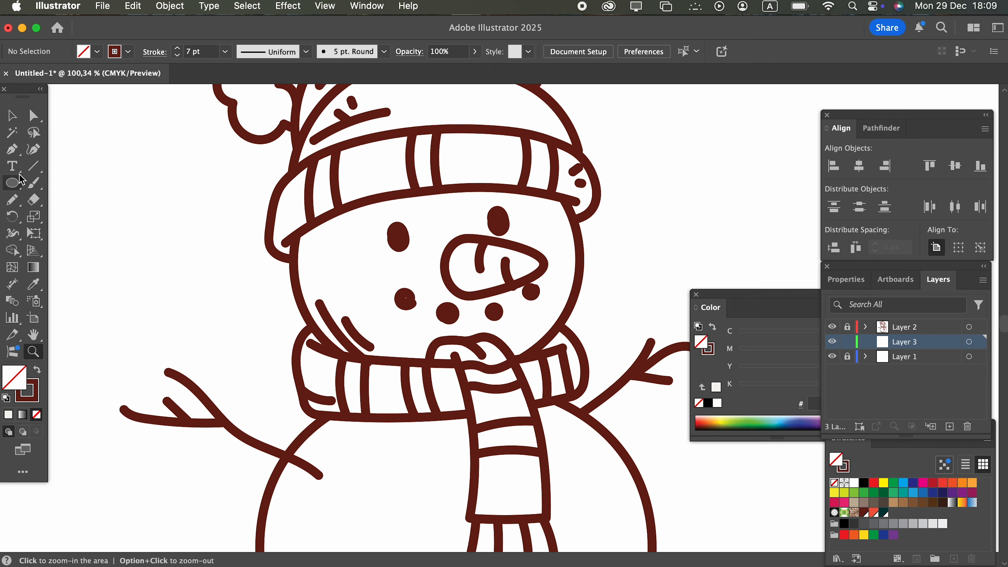
Draw an ellipse over the face on the new layer, with no stroke and the fill color f4e3e1
click(14, 190)
mouse_move(293, 188)
mouse_down()
mouse_move(386, 280)
mouse_move(576, 378)
mouse_move(578, 337)
mouse_move(577, 366)
mouse_up()
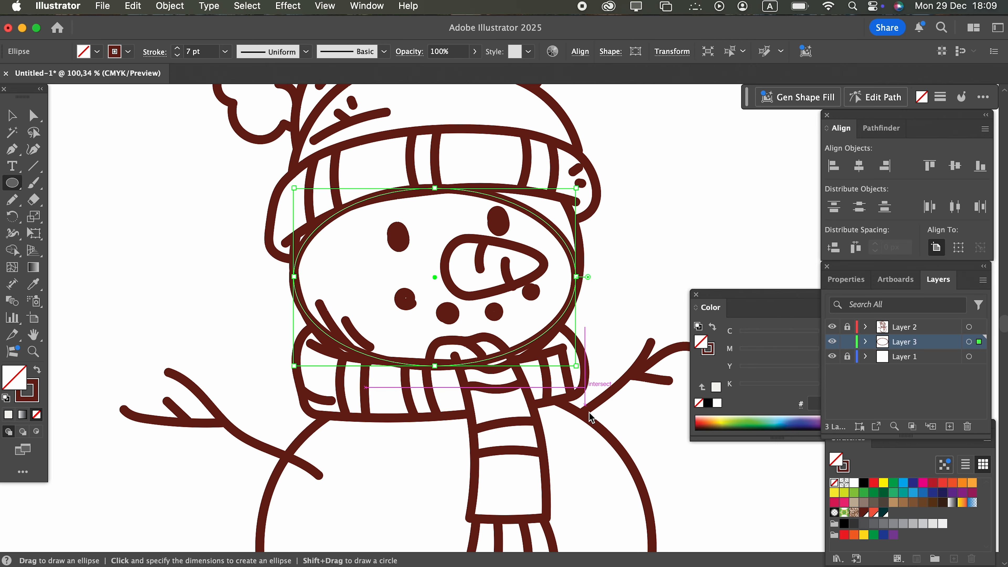
click(40, 371)
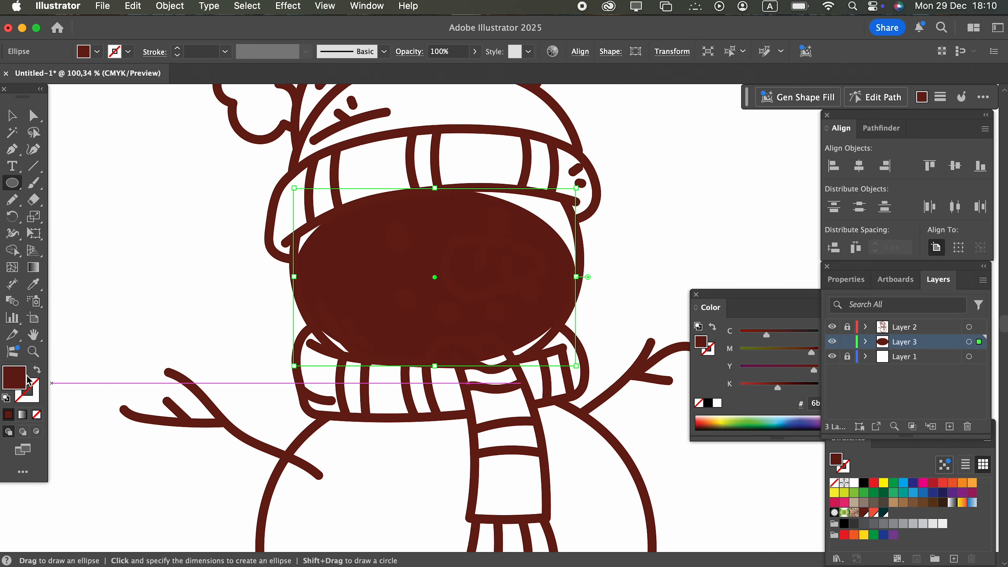
double_click(15, 377)
text(f4e3e1)
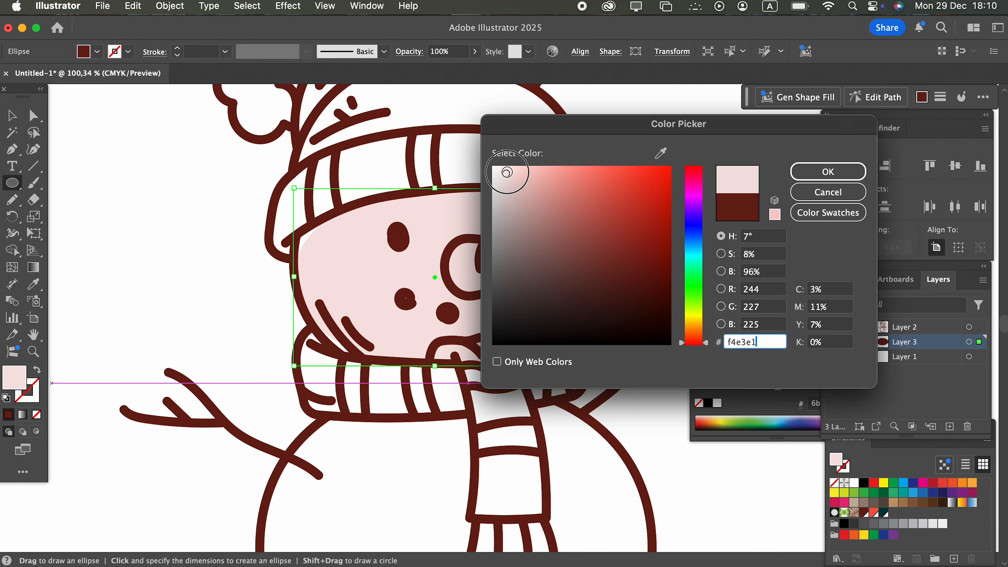
click(829, 171)
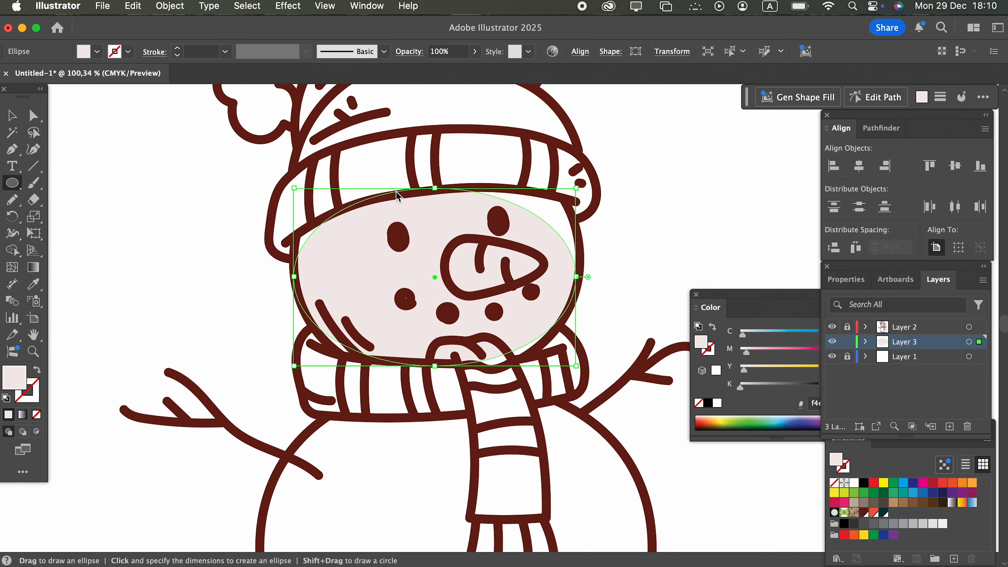
Reshape the face ellipse with the Curvature tool so its edges follow the head outline and extend under the hat brim
click(33, 149)
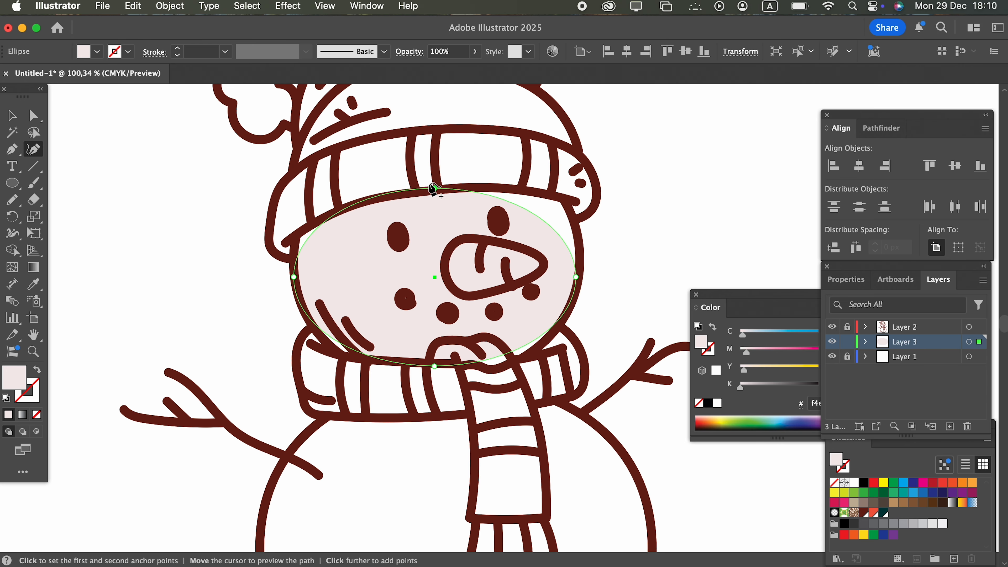
drag(435, 189, 535, 170)
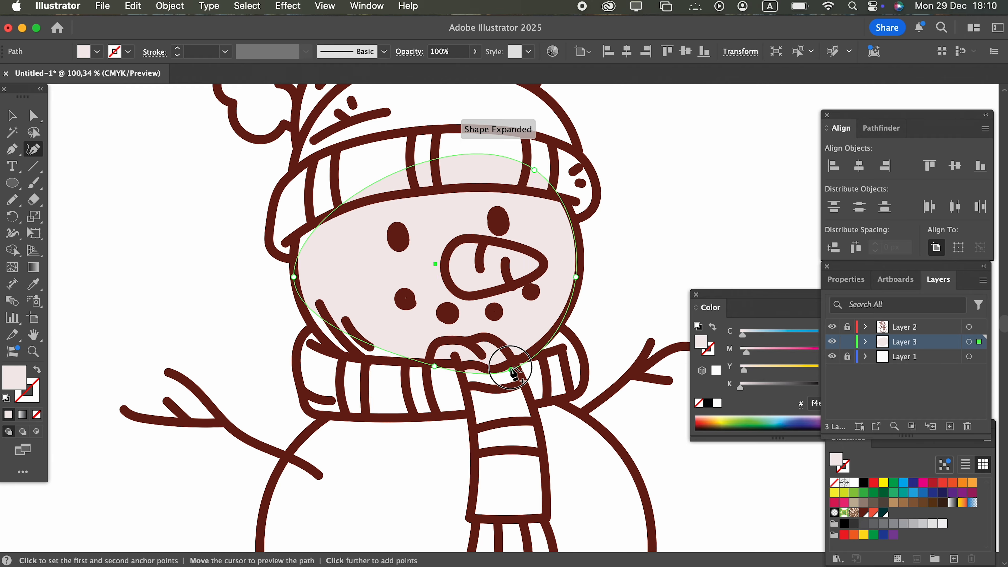
drag(435, 367, 370, 373)
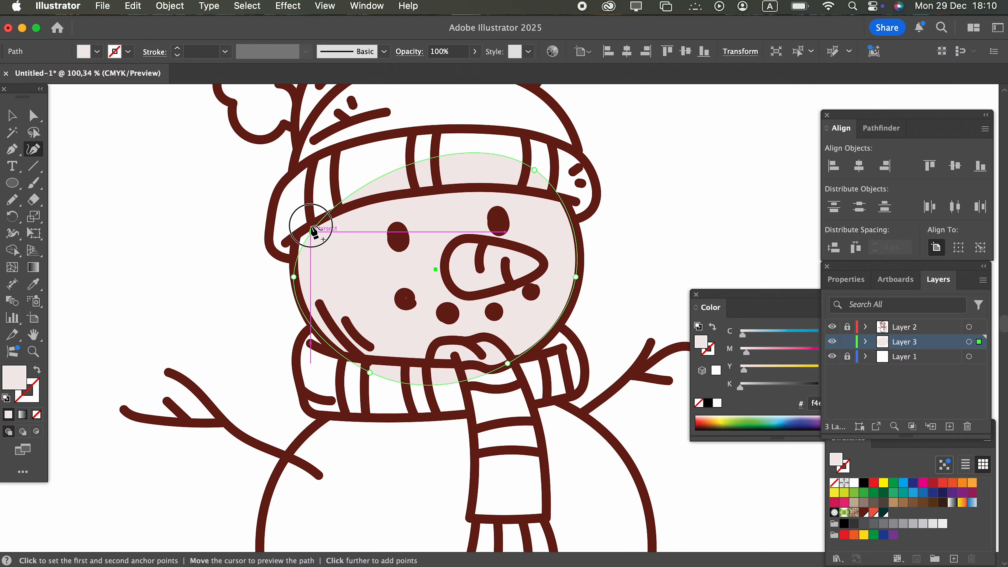
drag(312, 229, 312, 207)
Draw a filled ellipse over the snowman's body, running from the scarf to the bottom outline
key(z)
drag(520, 417, 394, 259)
key(l)
drag(277, 230, 542, 482)
Reshape the body ellipse's right, bottom and lower-left edges with the Curvature tool to match the body outline
click(41, 154)
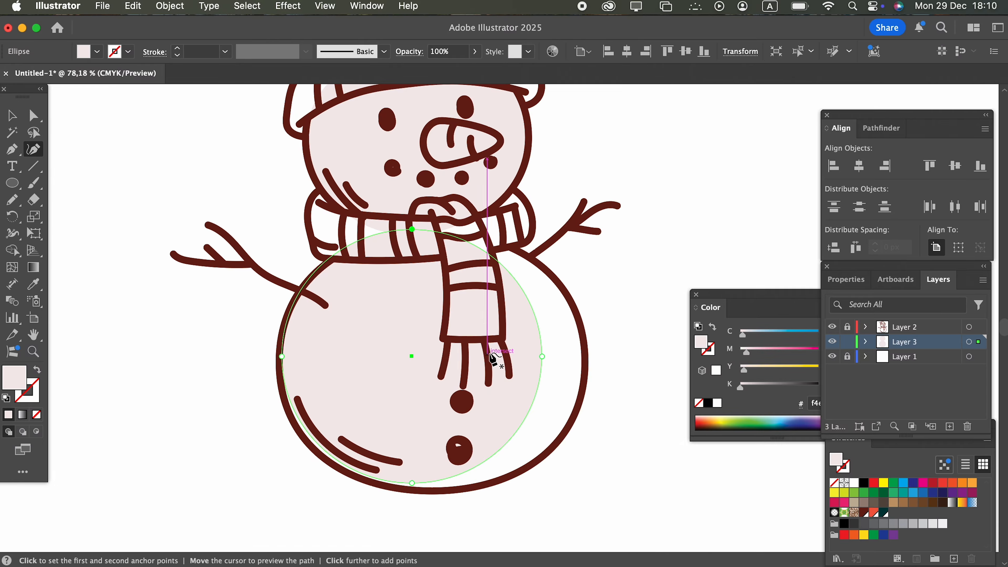
drag(569, 359, 585, 362)
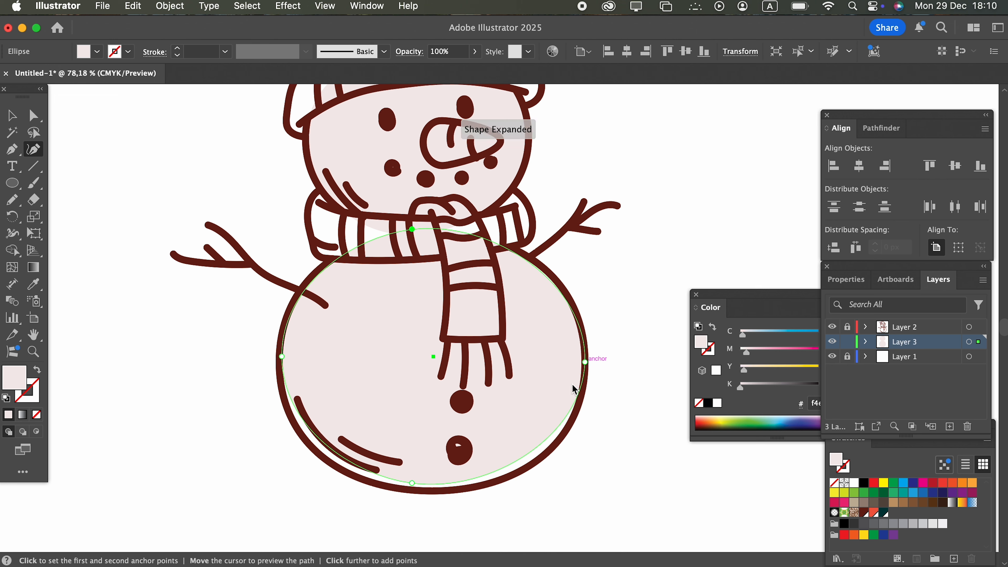
drag(521, 466, 531, 467)
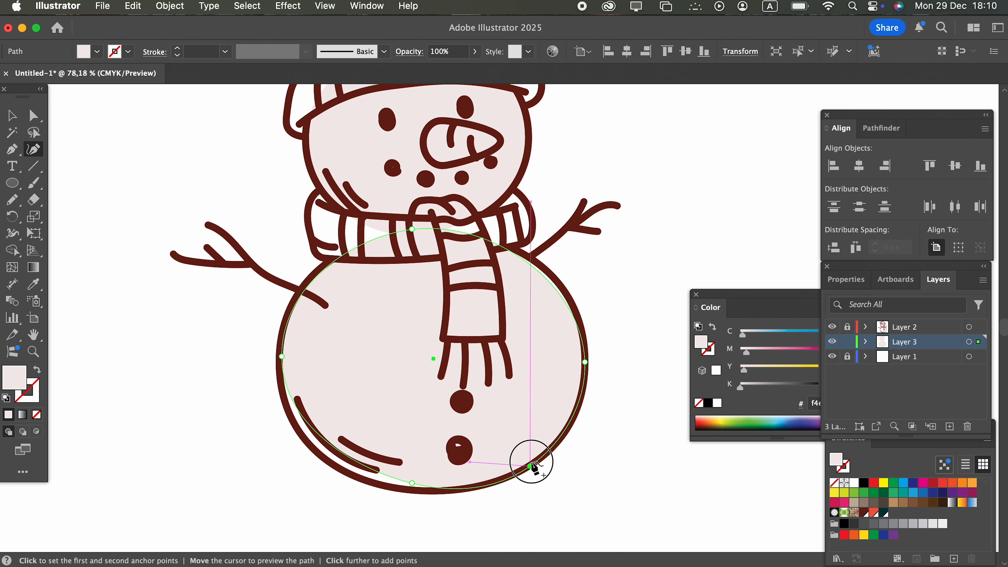
drag(412, 483, 312, 439)
click(477, 484)
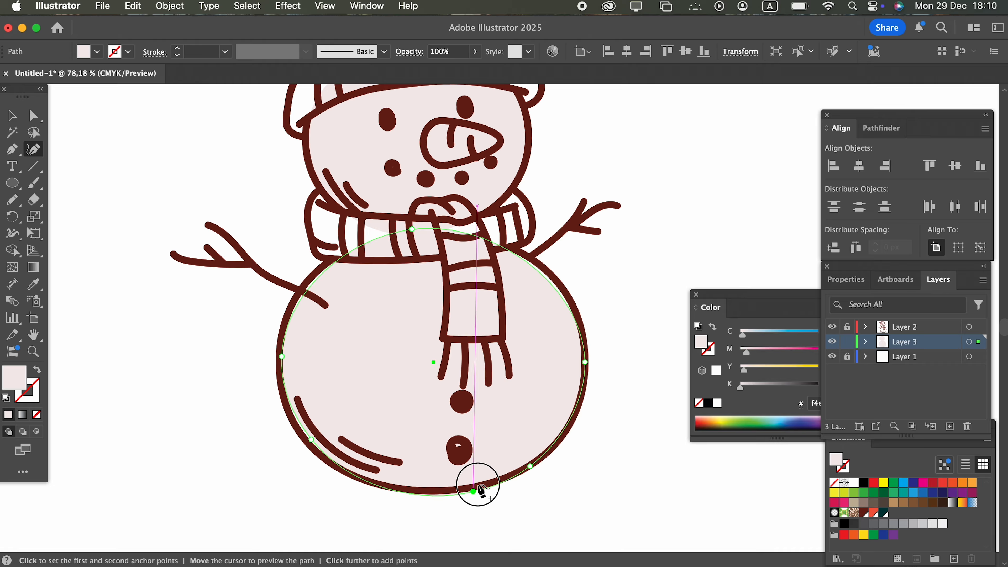
drag(440, 486, 433, 489)
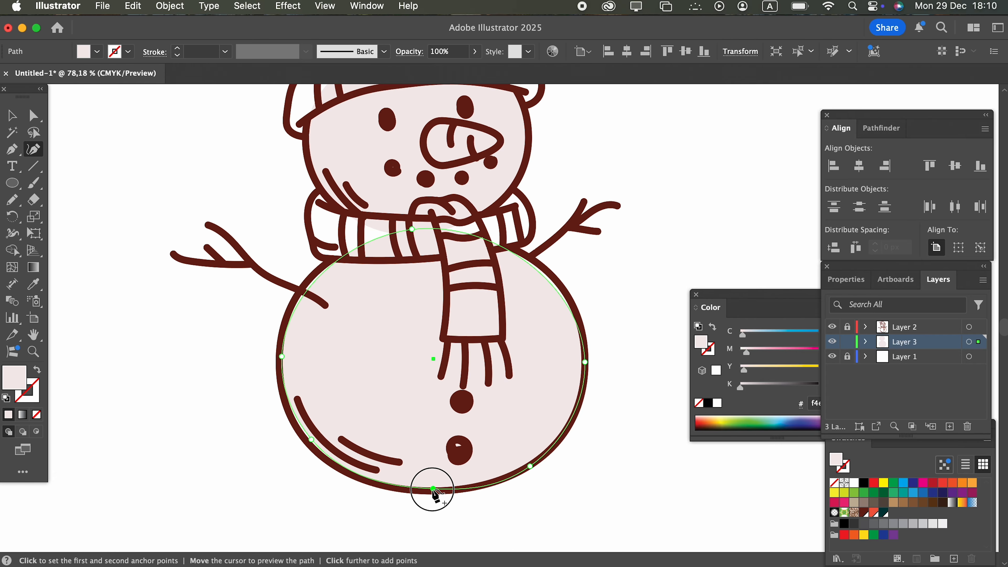
drag(312, 439, 313, 449)
Fit the body fill's upper-right and upper-left curves to the shoulder outline with the Curvature tool
key(space)
drag(407, 275, 404, 333)
key(z)
drag(590, 418, 725, 464)
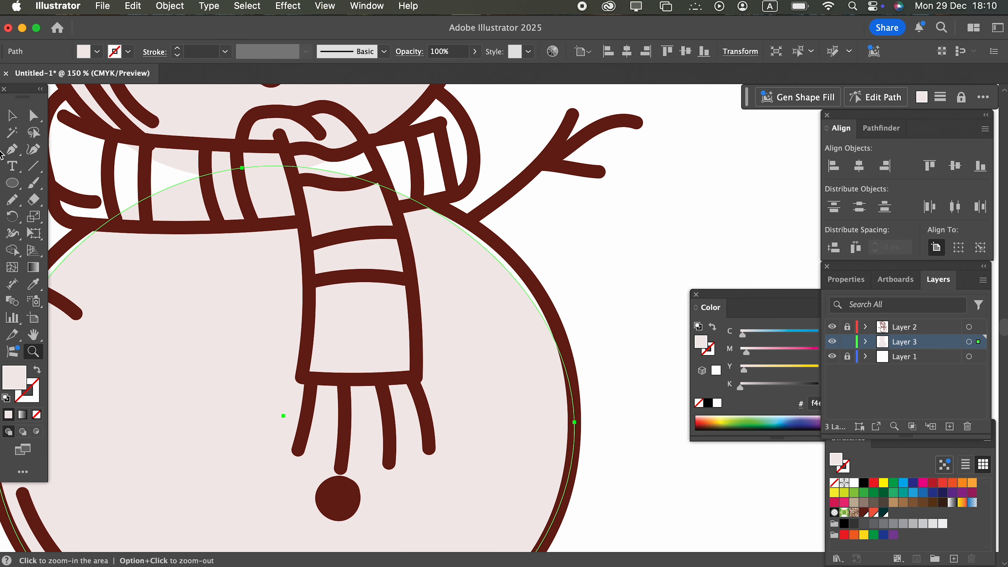
click(32, 155)
key(space)
drag(514, 275, 543, 292)
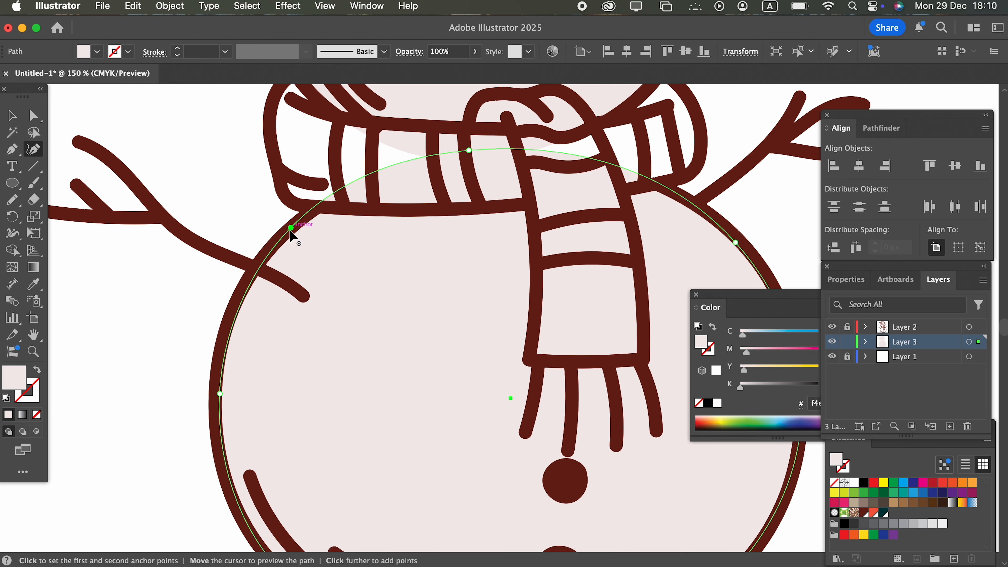
Select the face and body fills together and recolor both to a warm off-white
key(z)
key(space)
drag(456, 229, 387, 465)
drag(343, 316, 270, 321)
key(space)
drag(270, 320, 284, 262)
click(11, 116)
click(450, 185)
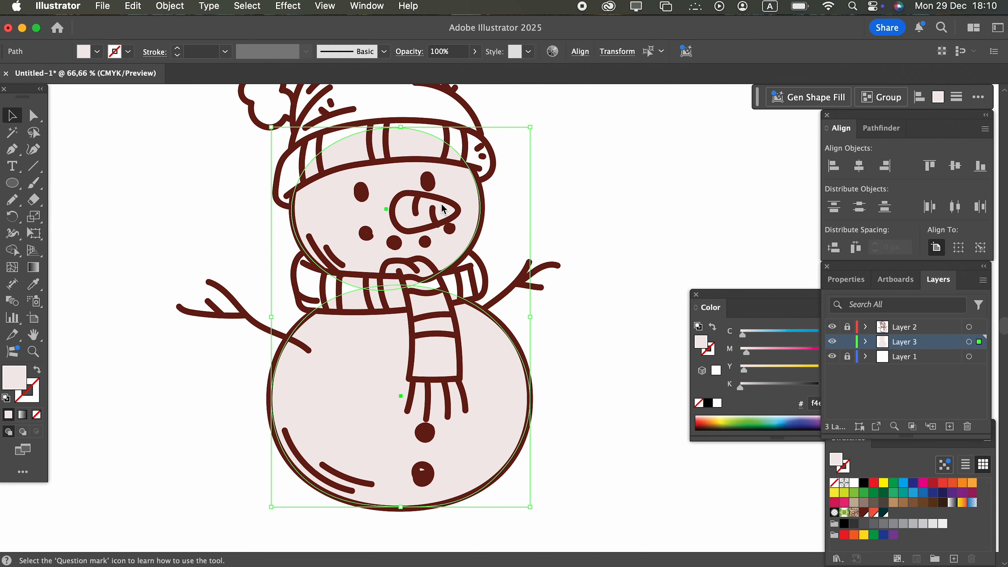
double_click(14, 377)
drag(703, 338, 703, 334)
click(808, 172)
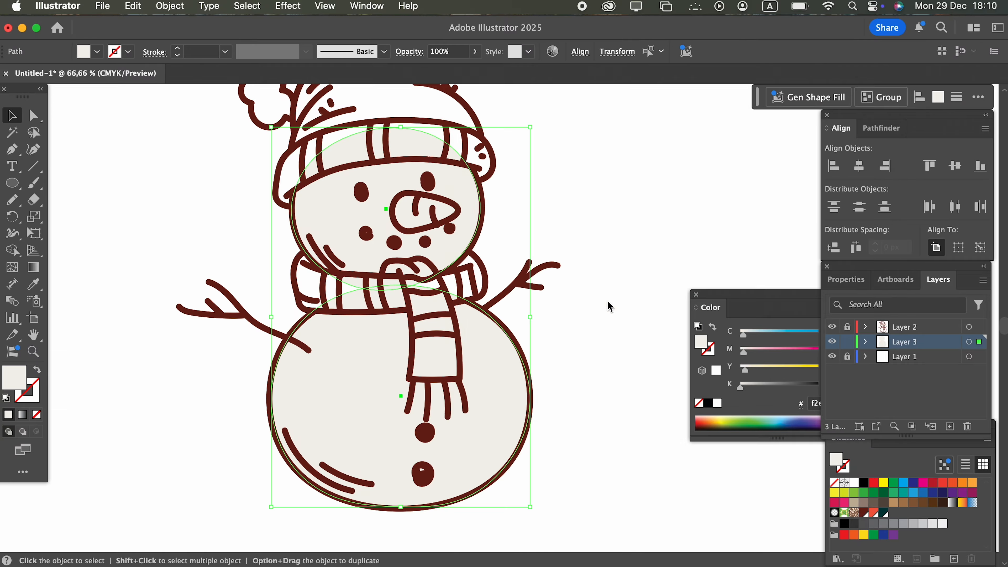
click(585, 229)
Copy the body fill and paste the duplicate in front at the same position
key(space)
drag(622, 300, 616, 297)
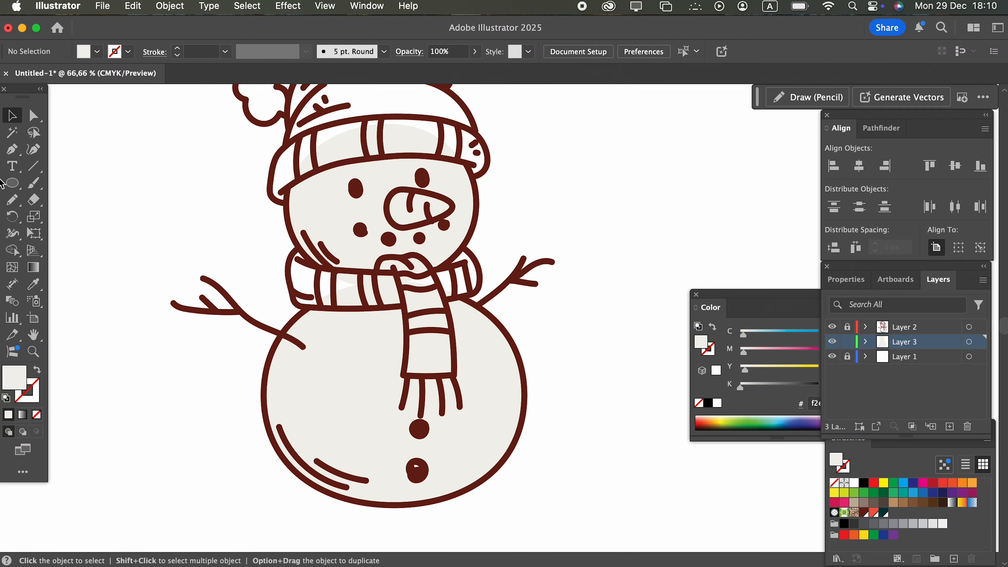
click(441, 419)
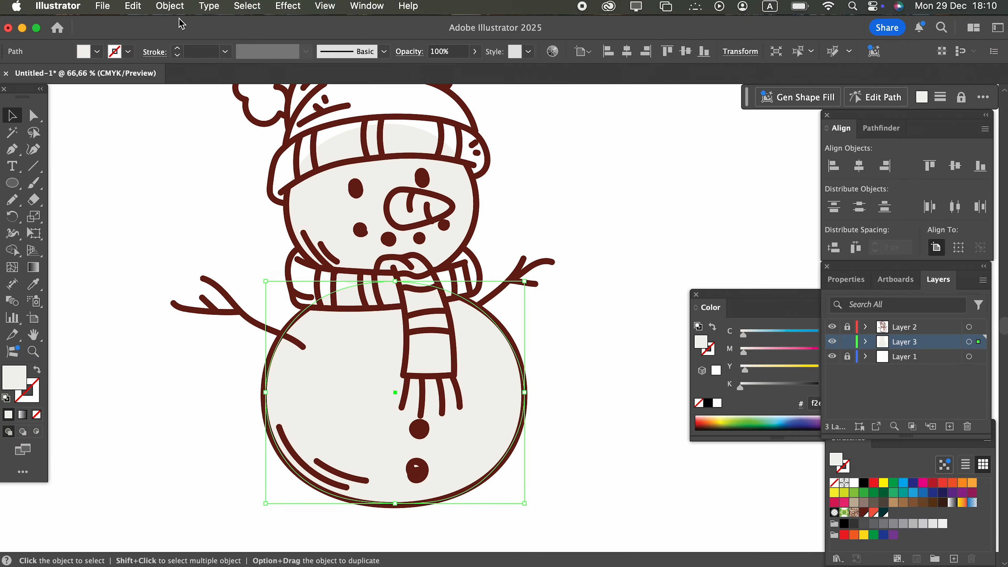
click(121, 12)
click(162, 80)
click(138, 8)
click(200, 112)
Set the duplicated body shape's fill to the blue-grey c5c8d3
double_click(16, 381)
click(507, 195)
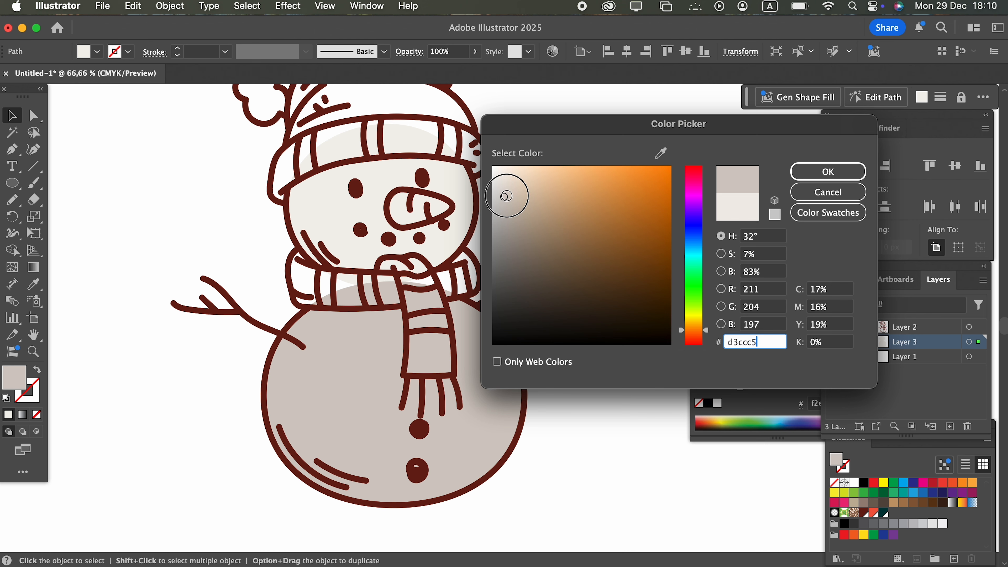
click(698, 236)
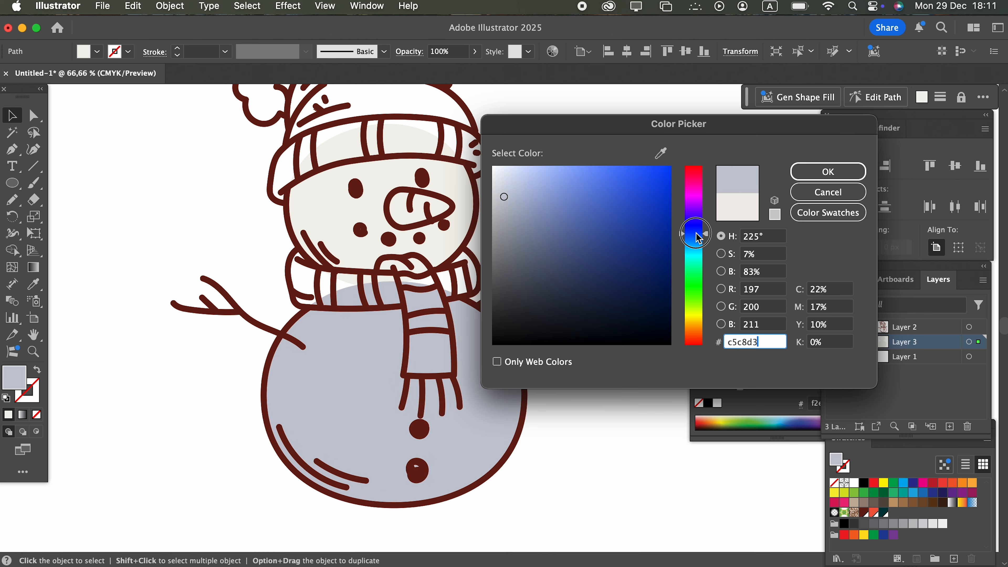
click(829, 171)
Paste another body copy, offset it up and right, and subtract it from the blue-grey shape to leave a crescent shadow
click(133, 6)
click(153, 96)
drag(531, 302, 456, 366)
shift+click(407, 501)
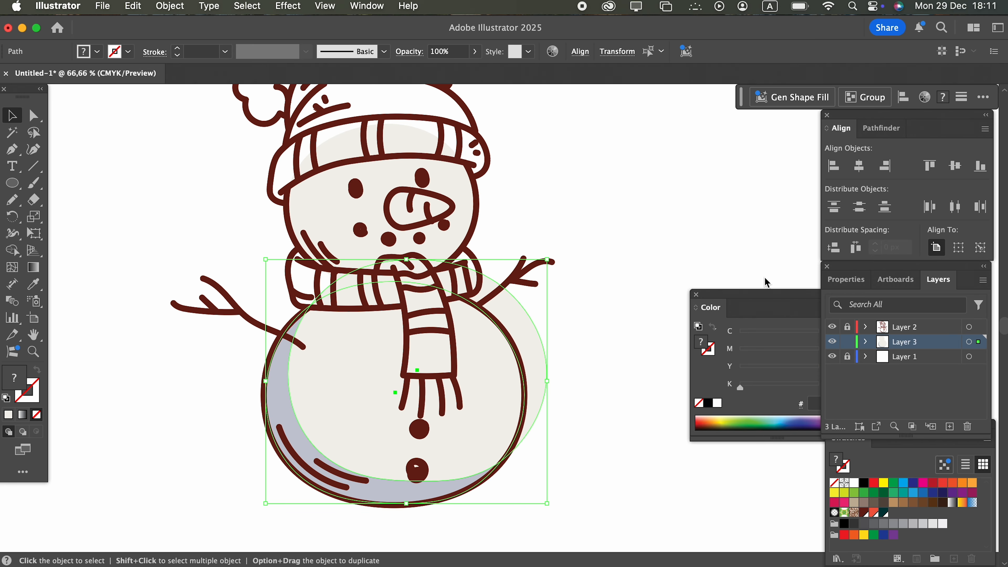
click(881, 128)
click(863, 168)
click(615, 408)
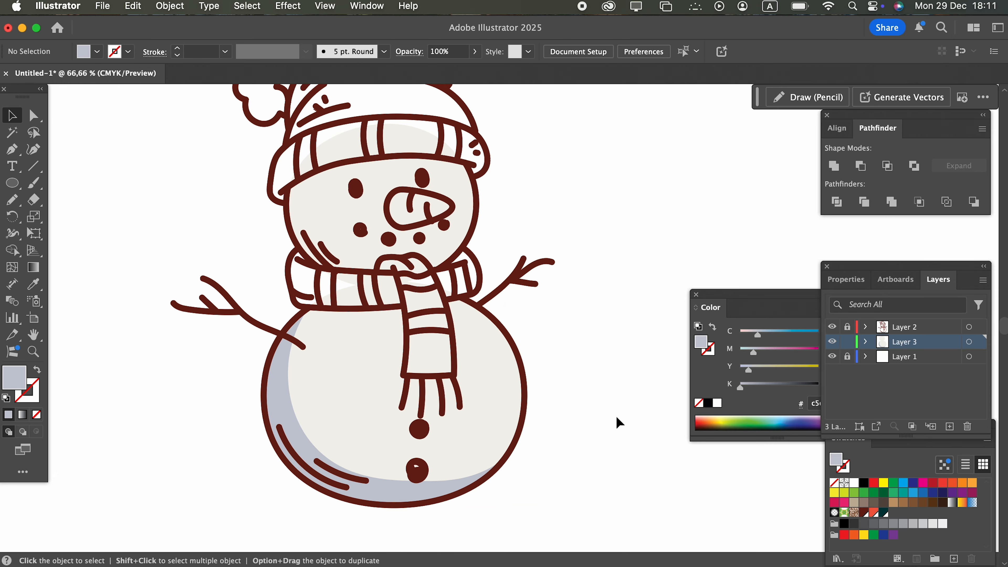
Copy the face fill, paste the duplicate in front, and recolor it with the blue-grey sampled from the body shadow
scroll(628, 488, up, 2)
click(302, 215)
click(132, 7)
click(145, 81)
click(133, 6)
click(177, 112)
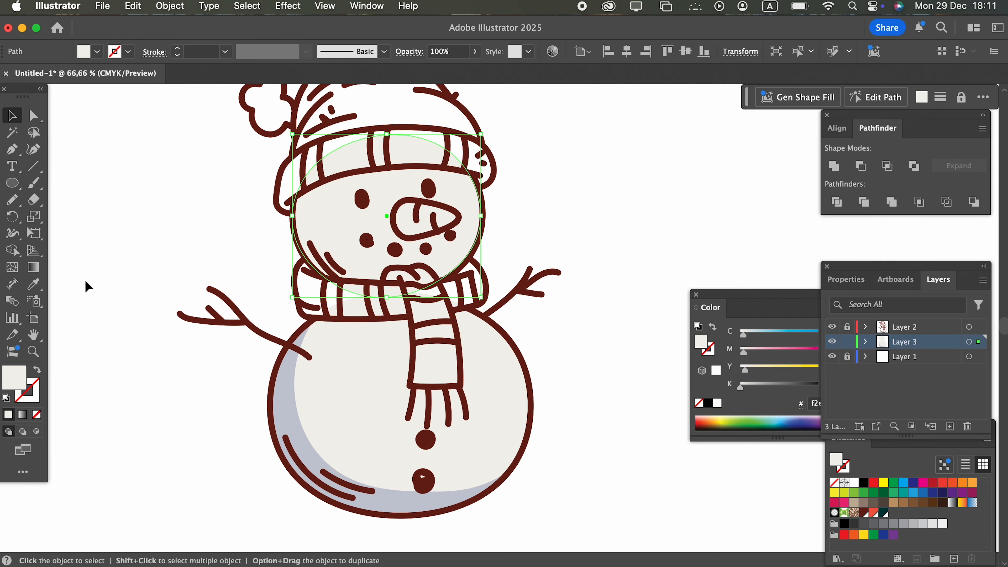
click(32, 286)
click(289, 403)
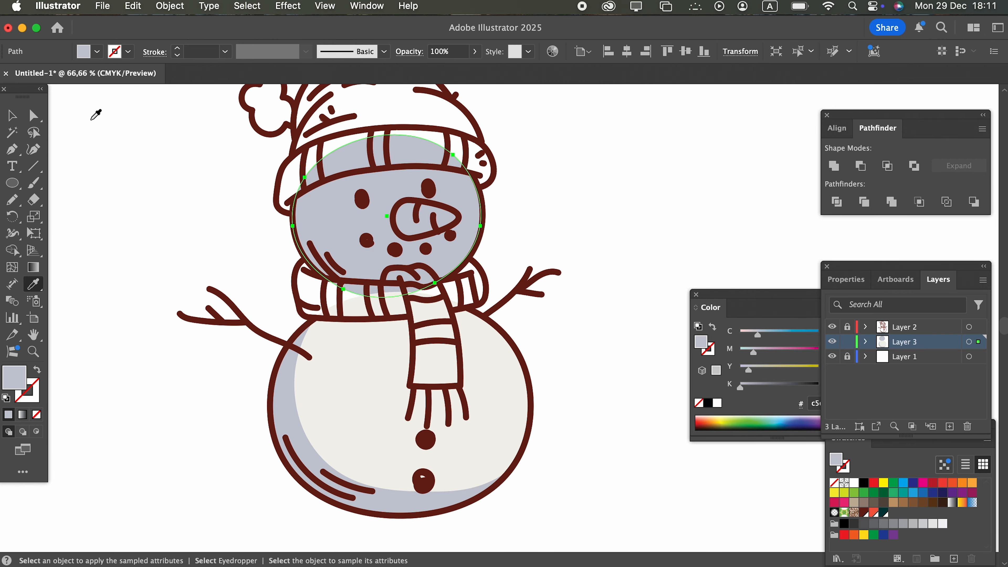
Paste another face copy in front, offset it up and right, and subtract it from the blue-grey shape to leave a crescent shadow
click(8, 113)
click(142, 7)
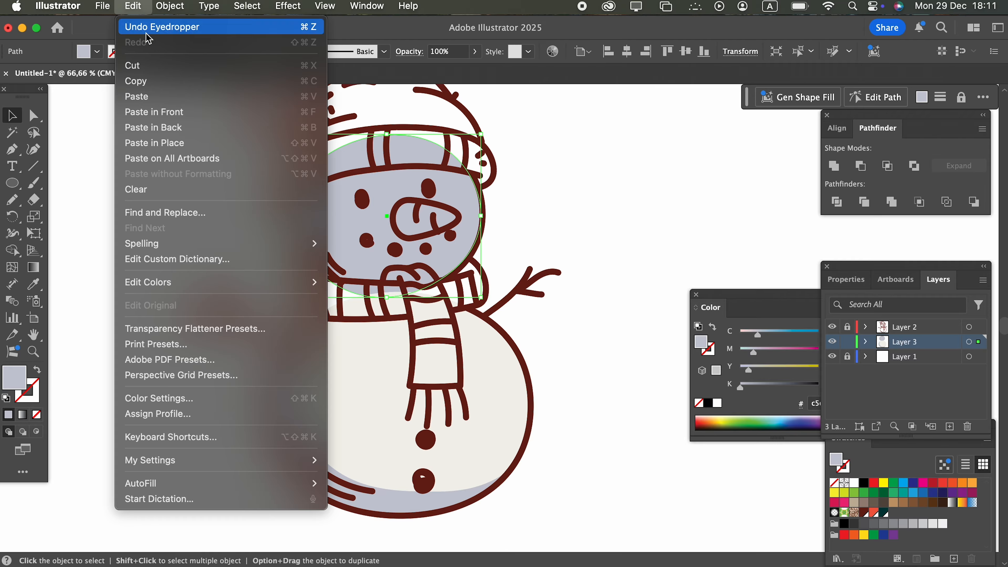
click(174, 115)
drag(360, 233, 380, 215)
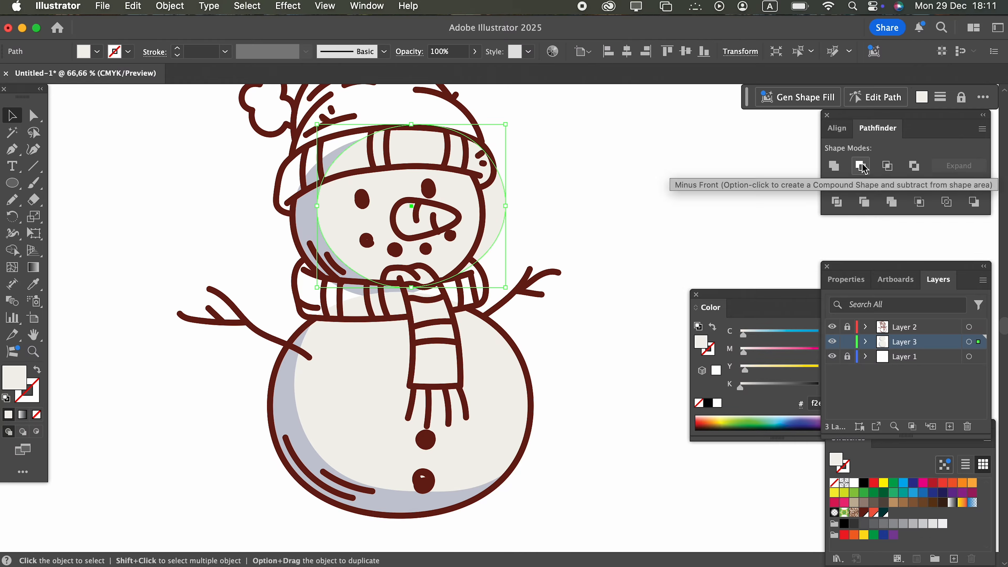
click(583, 214)
click(366, 215)
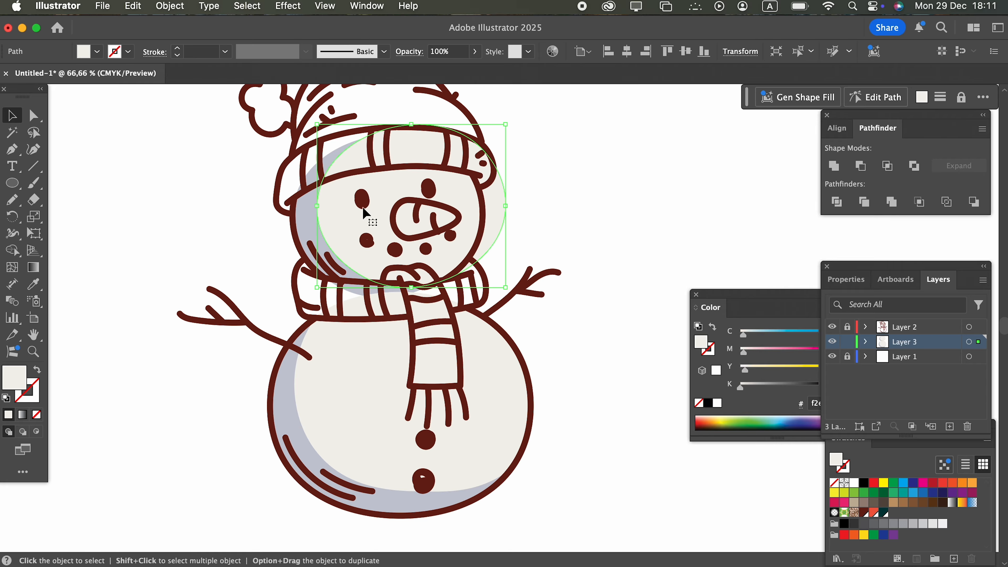
shift+click(311, 224)
click(859, 168)
click(704, 212)
Draw a small blue-grey ellipse under the inner end of the left twig arm and tilt it
key(z)
drag(686, 209, 597, 233)
drag(468, 231, 530, 267)
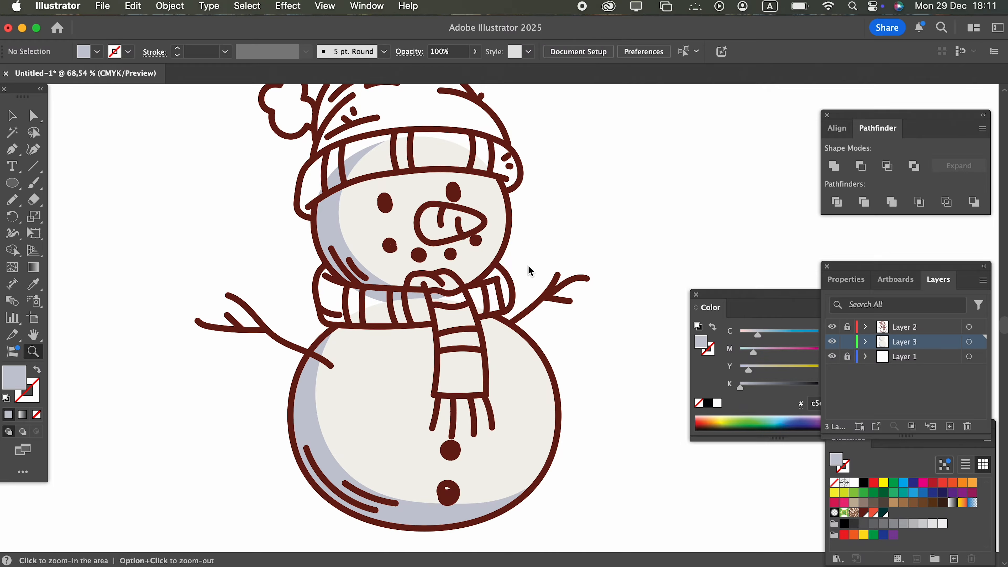
drag(507, 302, 516, 231)
drag(405, 297, 485, 299)
drag(447, 313, 422, 293)
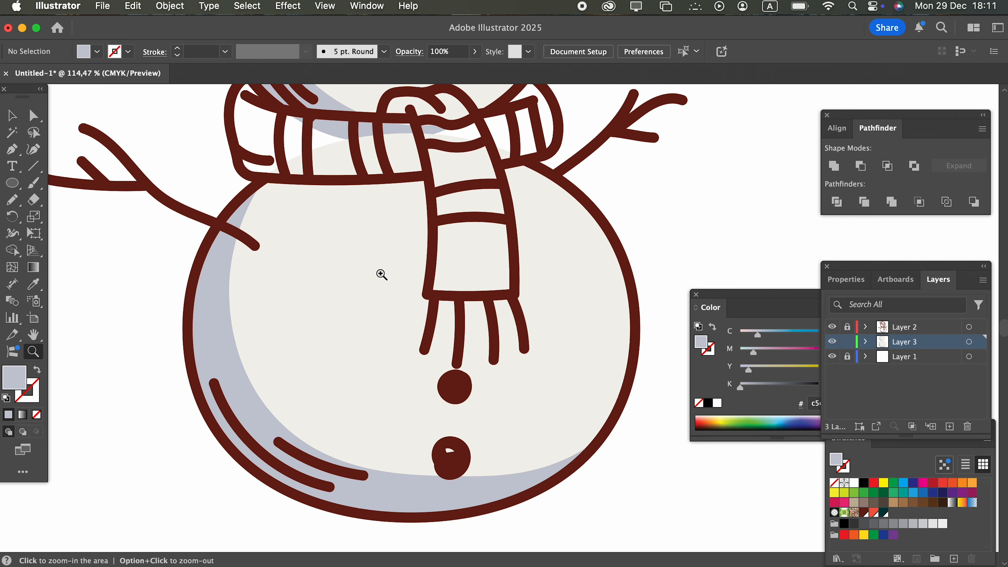
drag(219, 259, 369, 292)
click(14, 184)
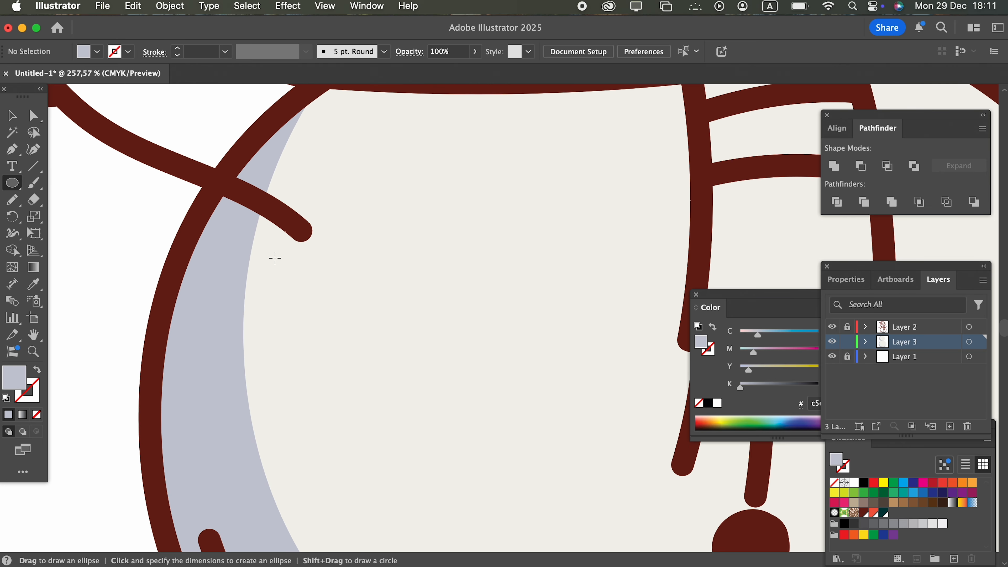
drag(271, 230, 312, 274)
key(v)
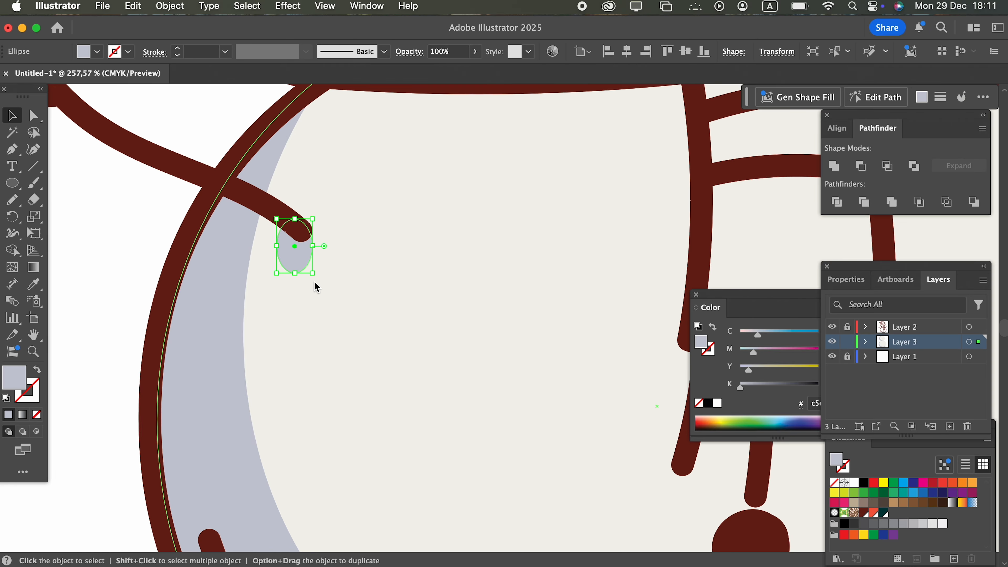
drag(315, 279, 299, 289)
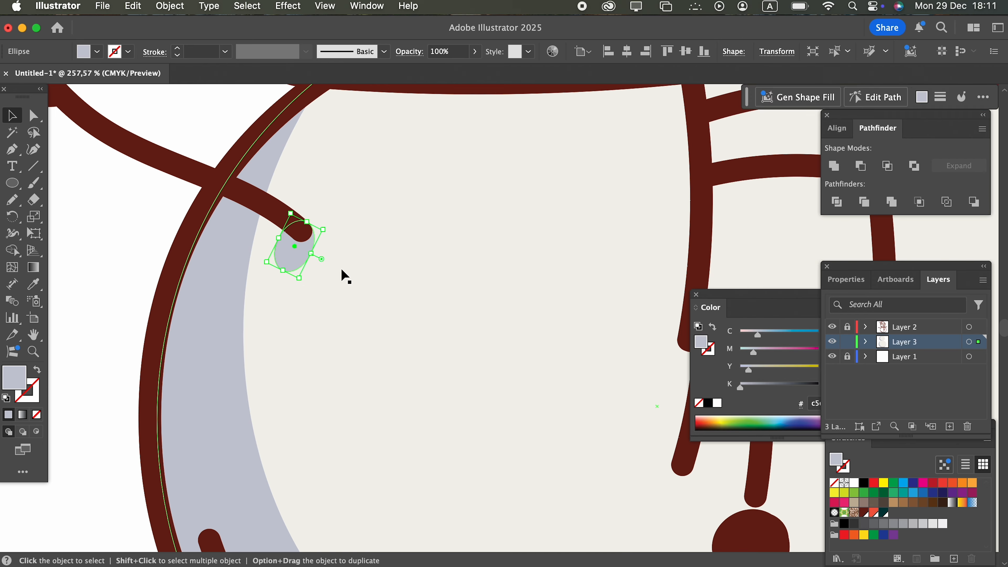
Draw a blue-grey ellipse behind each of the two body buttons, offset down and left as a shadow
key(z)
drag(360, 237, 193, 230)
drag(337, 329, 221, 223)
drag(397, 309, 532, 364)
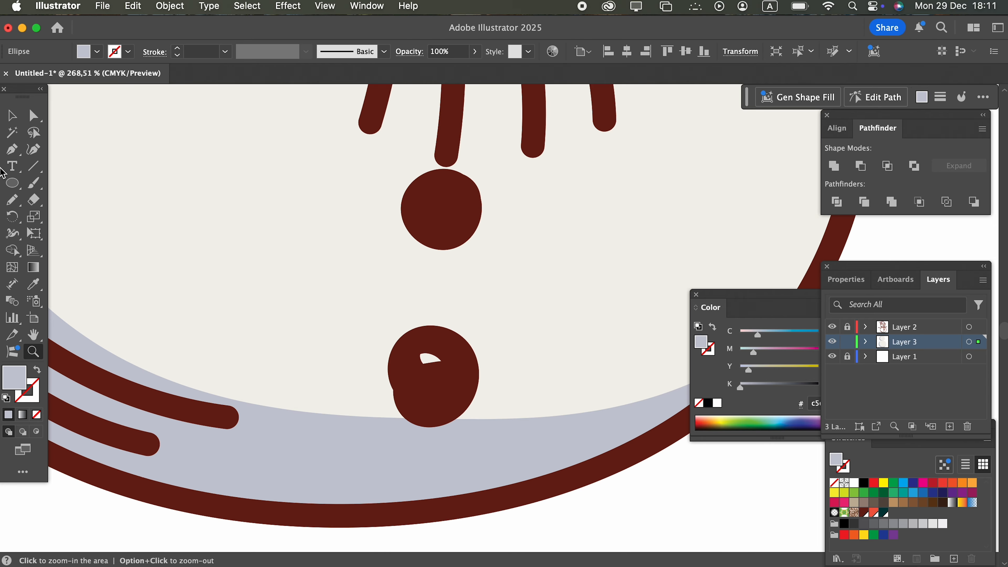
click(10, 181)
mouse_move(384, 204)
mouse_down()
mouse_move(460, 291)
mouse_move(483, 273)
mouse_up()
drag(367, 338, 473, 446)
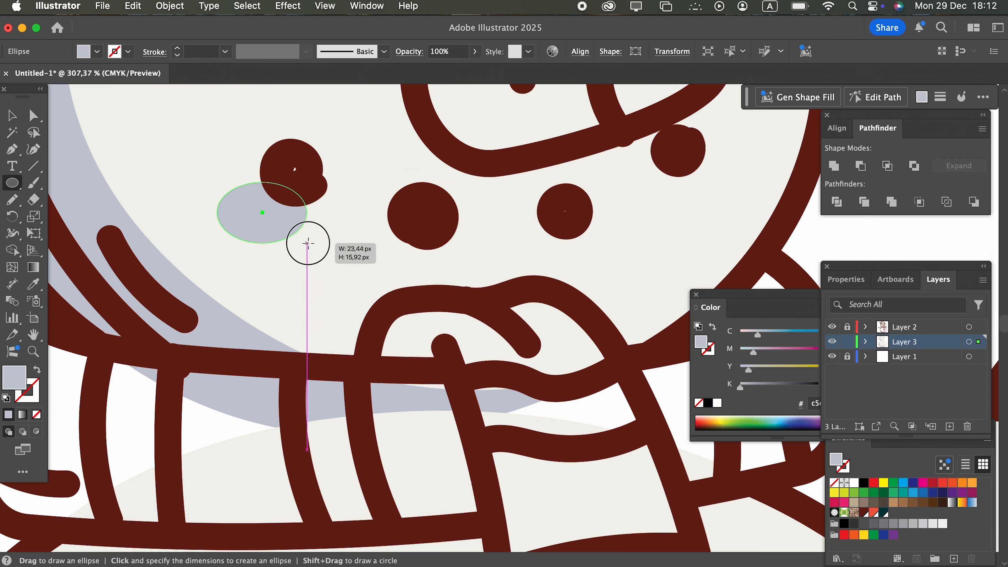
Draw blue-grey ellipses behind the four mouth dots as offset shadows
drag(308, 243, 321, 216)
drag(372, 196, 454, 266)
mouse_move(522, 205)
mouse_down()
mouse_move(567, 260)
mouse_move(588, 258)
mouse_up()
drag(640, 128, 699, 198)
Draw a large blue-grey ellipse behind the base of the nose and a smaller one behind each eye
scroll(700, 198, up, 5)
drag(403, 137, 576, 317)
scroll(576, 317, up, 5)
drag(281, 224, 370, 314)
drag(578, 166, 666, 254)
Draw a horizontal ellipse on the left cheek, just below the eye
key(z)
drag(516, 171, 350, 205)
scroll(349, 205, down, 8)
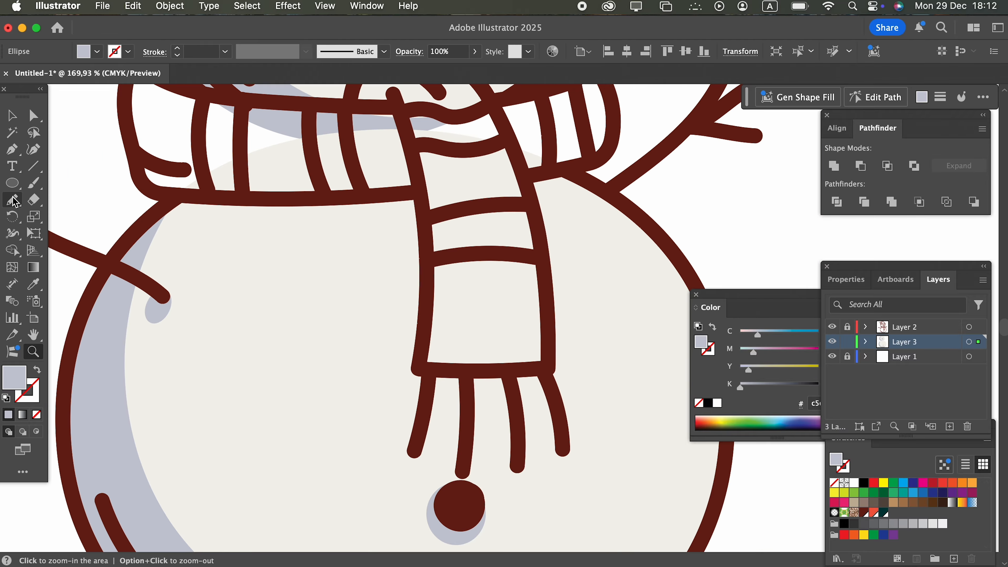
scroll(349, 205, up, 8)
click(12, 183)
drag(254, 207, 340, 256)
Change the cheek ellipse's fill to a salmon pink
double_click(13, 377)
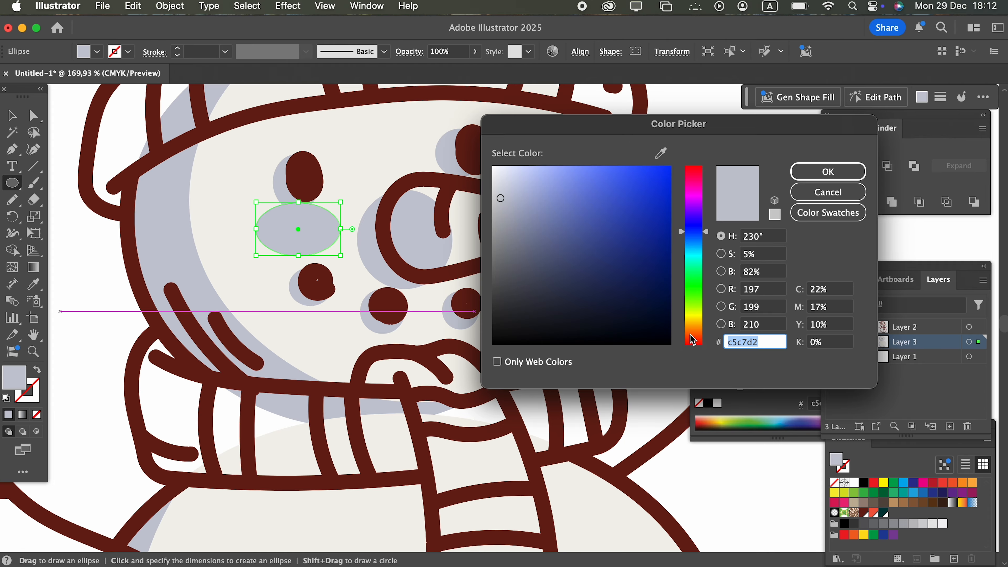
key(super+v)
drag(680, 193, 698, 165)
click(829, 171)
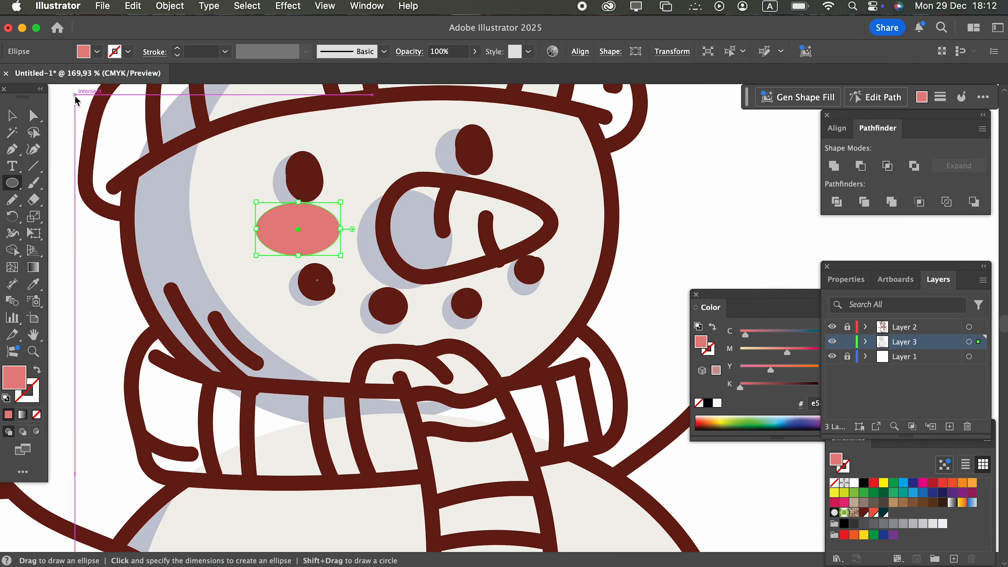
Tilt the pink cheek ellipse, place a copy on the right cheek, and nudge the left one slightly left
key(v)
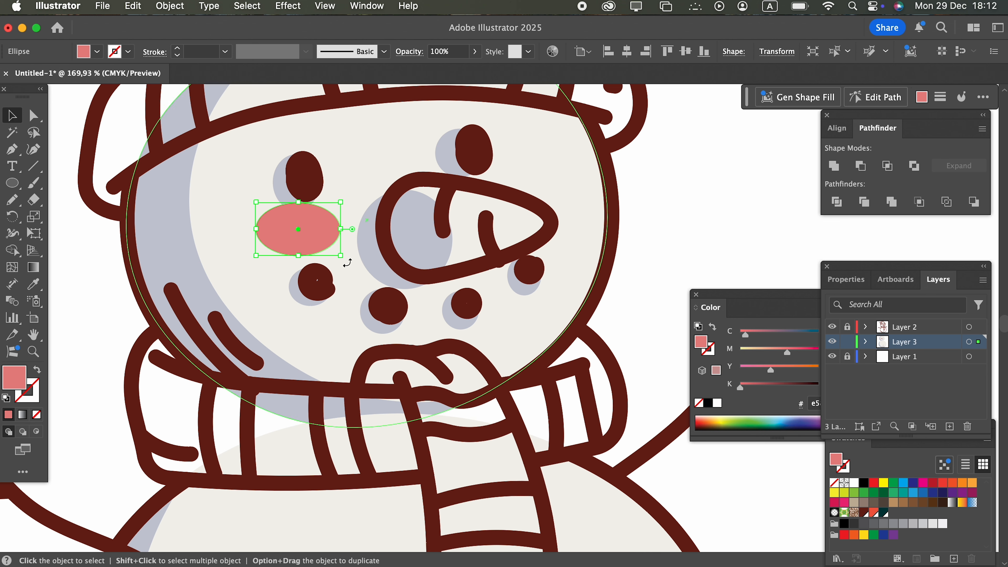
drag(341, 260, 543, 191)
click(664, 232)
drag(314, 223, 302, 223)
click(694, 208)
Draw a freehand shadow shape beneath the scarf and its hanging end, and fill it with the sampled blue-grey
key(z)
drag(688, 210, 311, 249)
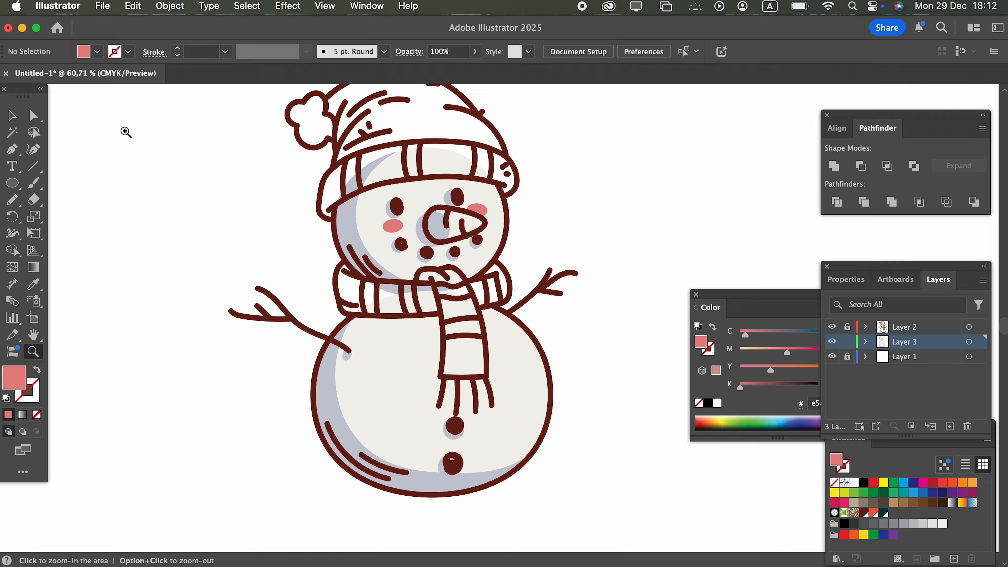
click(15, 119)
drag(598, 238, 601, 208)
key(z)
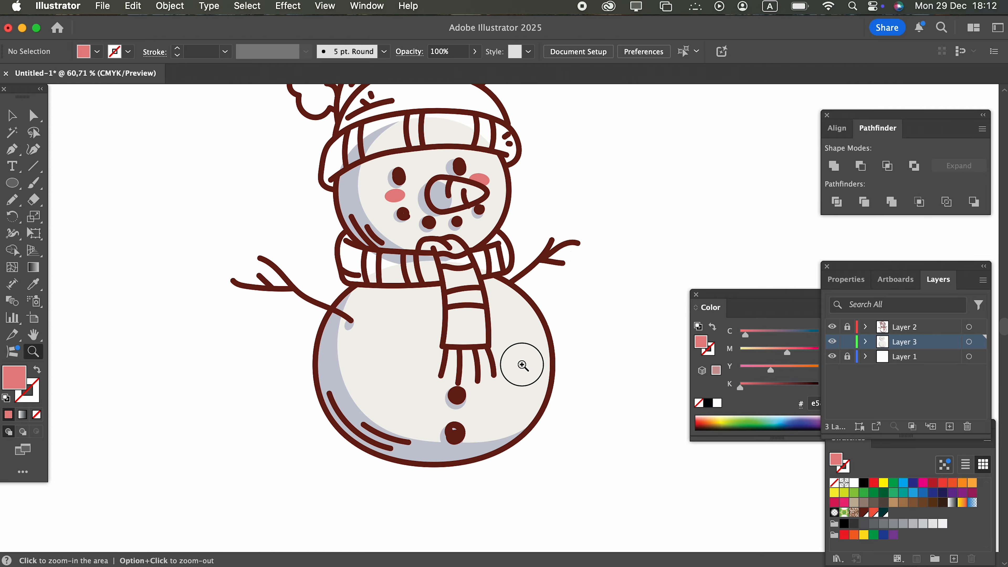
click(391, 365)
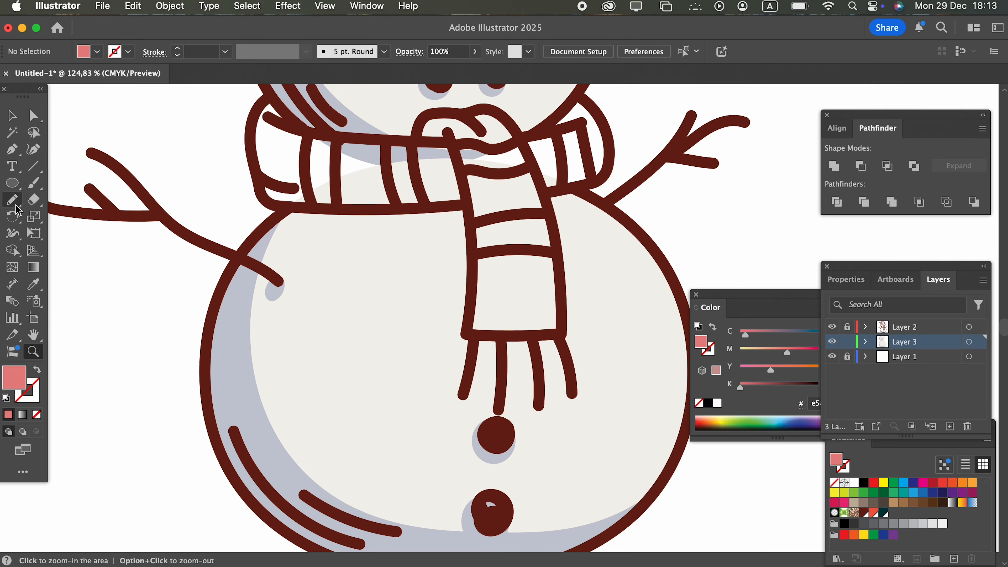
click(15, 202)
drag(362, 243, 444, 242)
mouse_move(492, 340)
mouse_down()
mouse_move(482, 413)
mouse_move(521, 354)
mouse_up()
mouse_move(525, 415)
mouse_down()
mouse_move(568, 403)
mouse_move(574, 192)
mouse_move(263, 234)
mouse_up()
key(i)
click(252, 347)
Draw a freehand shadow band across the forehead below the hat brim and fill it with the sampled blue-grey
key(z)
mouse_move(251, 347)
mouse_down()
mouse_move(234, 334)
mouse_move(211, 336)
mouse_move(235, 358)
mouse_move(270, 341)
mouse_up()
key(n)
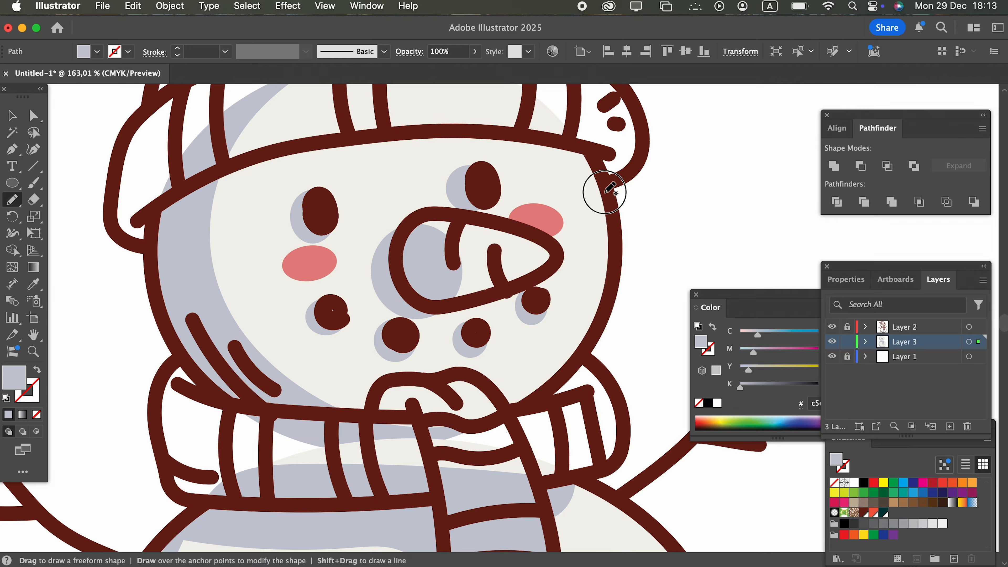
drag(602, 189, 595, 155)
drag(373, 134, 605, 193)
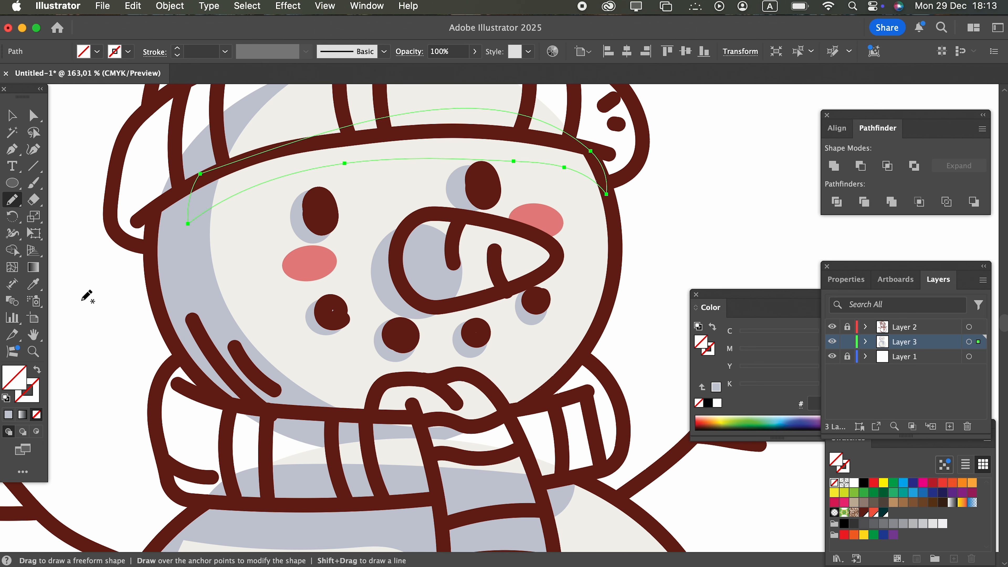
key(i)
click(193, 240)
Add two tilted blue-grey oval spots on the left side of the body, the smaller one overlapping the crescent shadow
key(super+shift+a)
key(z)
drag(331, 239, 147, 323)
key(l)
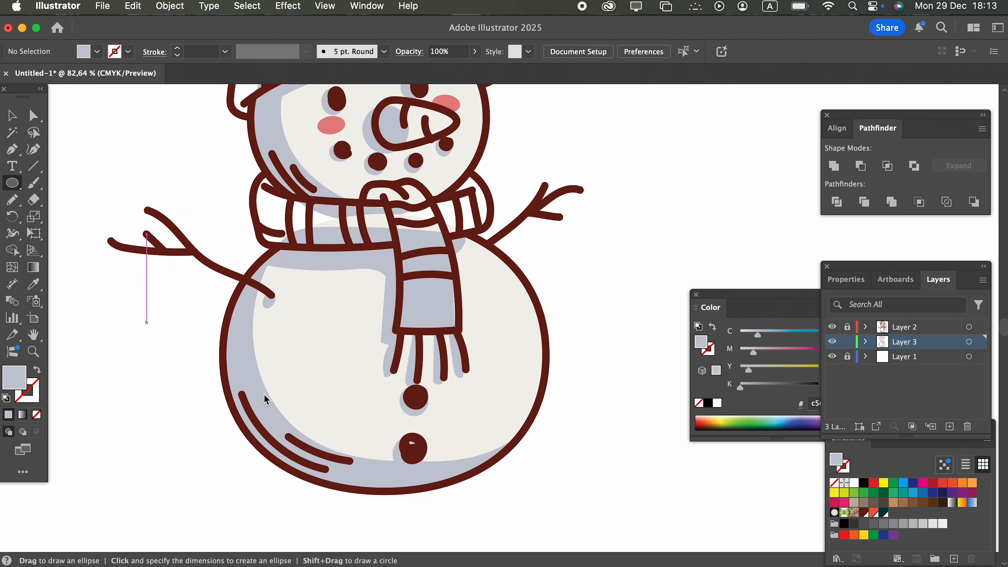
mouse_move(282, 363)
mouse_down()
mouse_move(310, 407)
mouse_move(327, 400)
mouse_up()
key(v)
key(super+shift+a)
scroll(330, 367, down, 2)
scroll(330, 367, left, 2)
drag(334, 353, 298, 314)
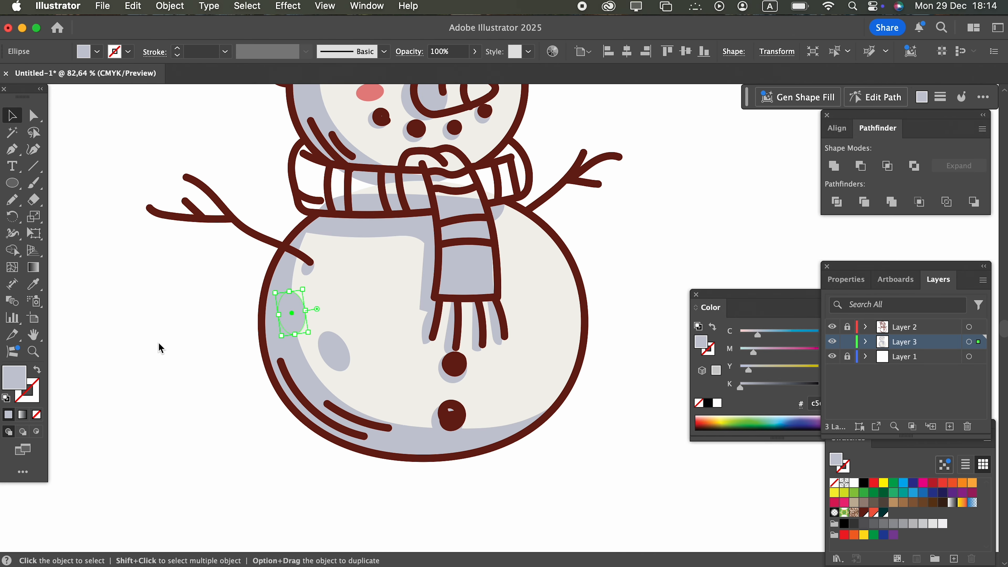
Draw an ellipse over the rounded base of the nose and fill it with orange ff962e
key(l)
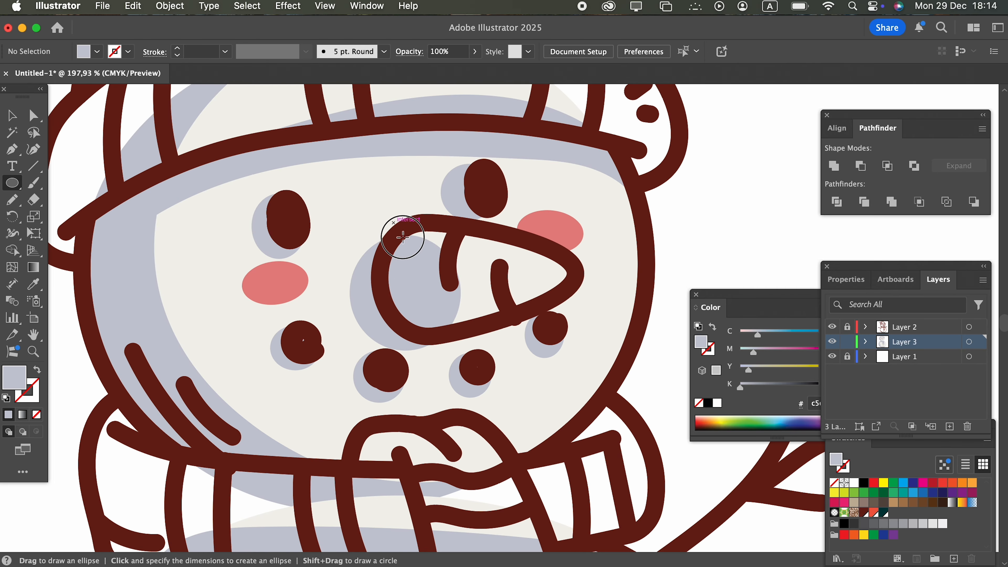
drag(384, 221, 478, 335)
double_click(18, 374)
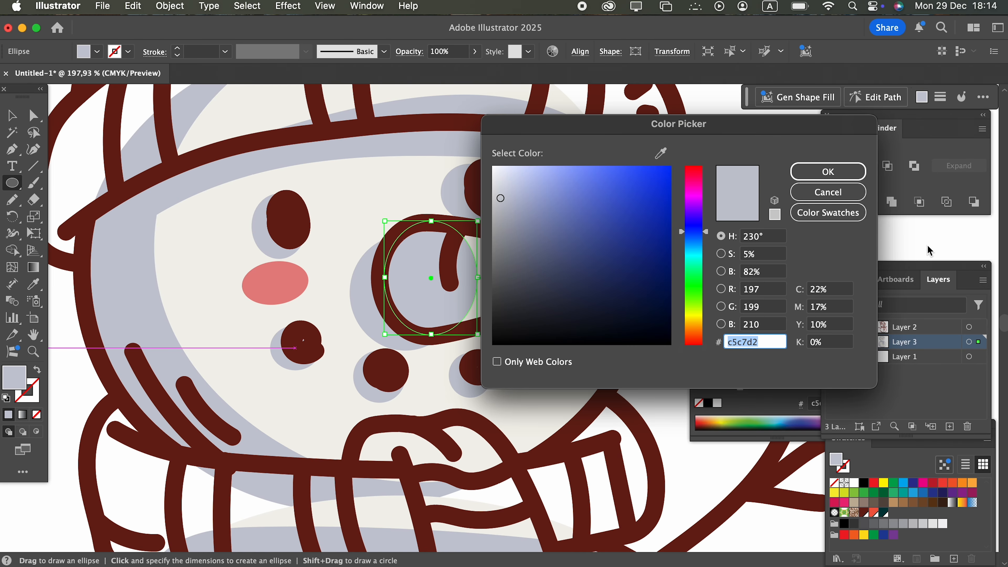
text(ff5622)
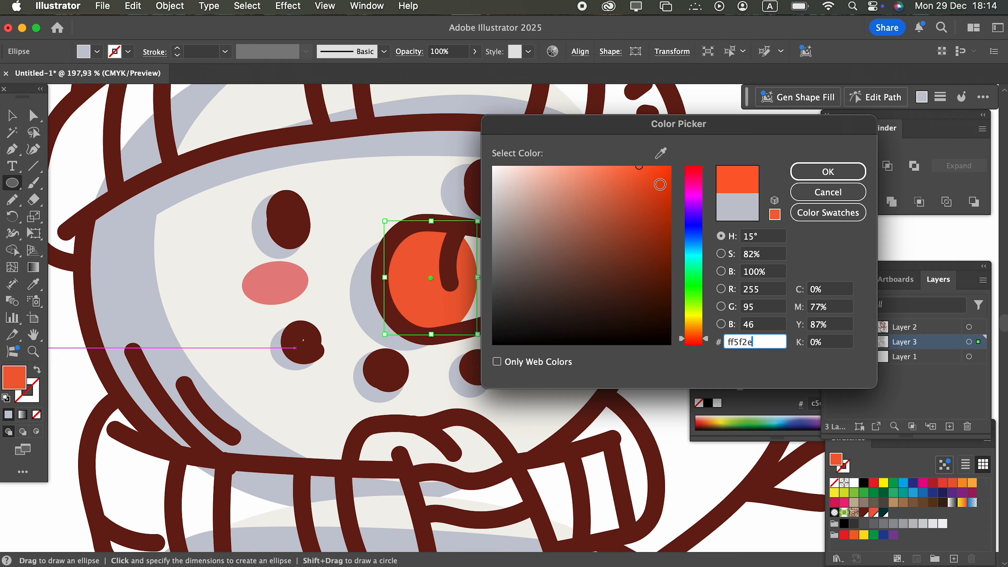
drag(698, 340, 701, 334)
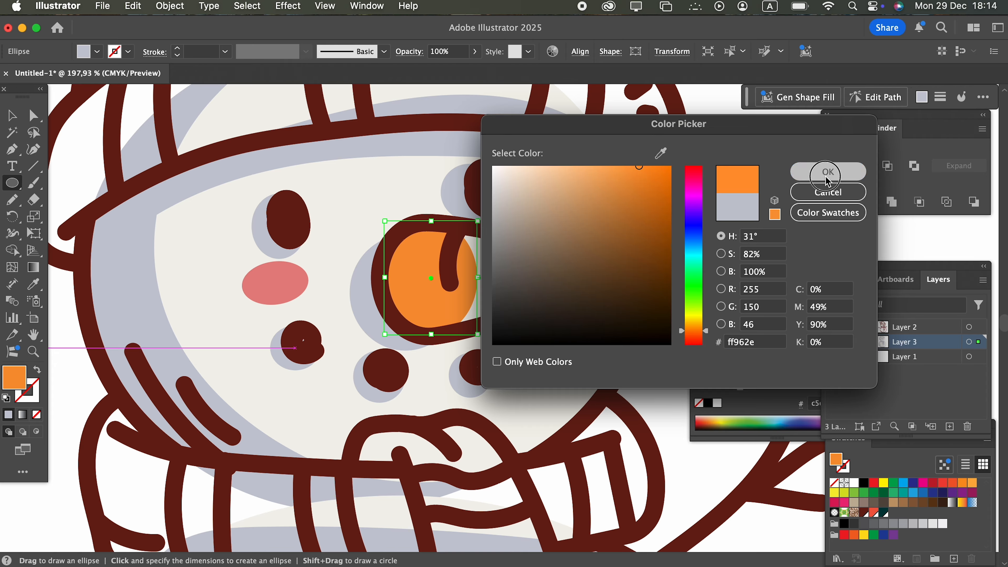
click(828, 171)
Stretch the orange ellipse's right anchor point out to the tip of the nose to fill the carrot outline
click(34, 115)
drag(478, 278, 575, 277)
key(v)
scroll(652, 261, right, 5)
click(651, 262)
Draw a wavy freehand shading shape along the nose's left and lower edge and fill it with red-orange ff6131
click(13, 201)
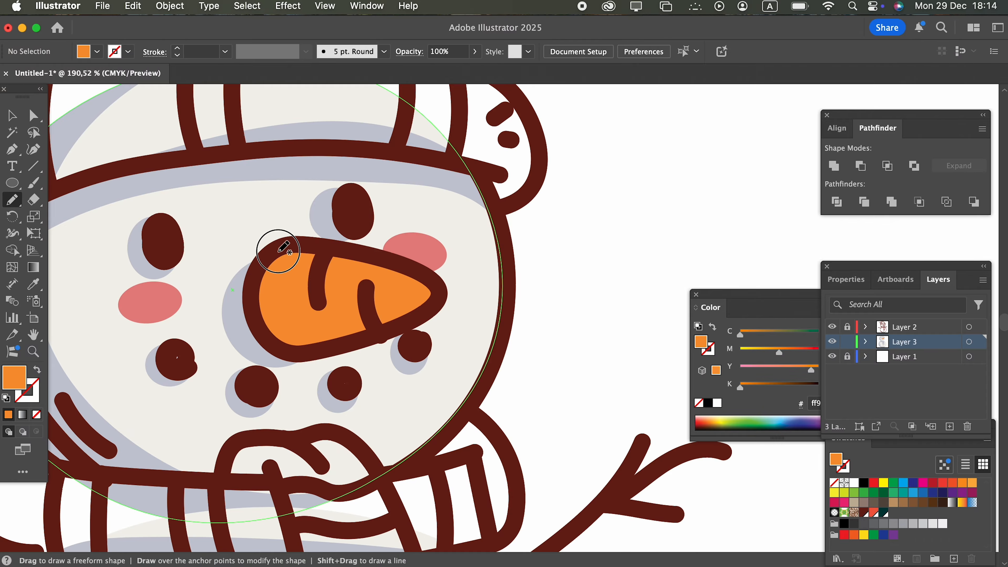
drag(275, 351, 316, 354)
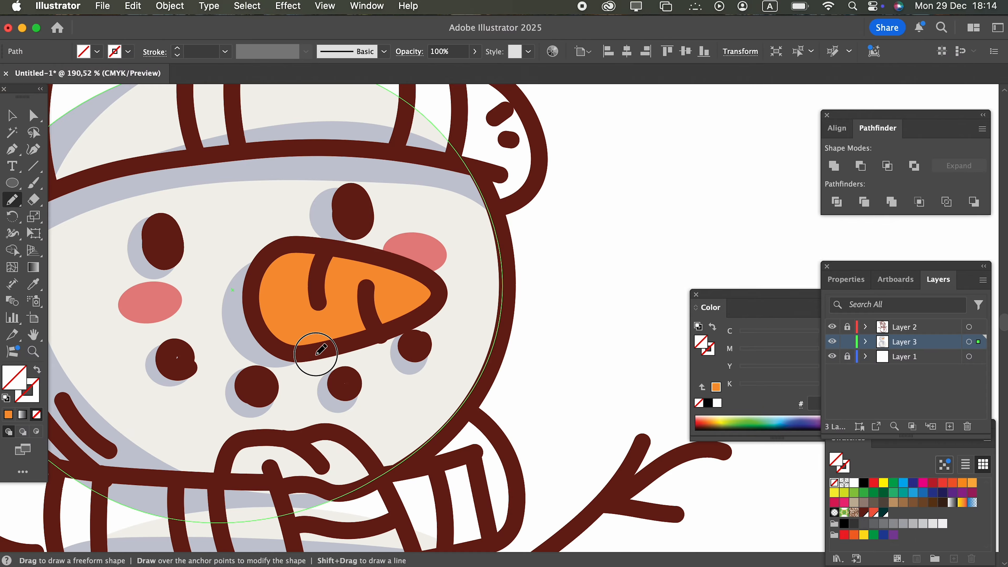
click(416, 292)
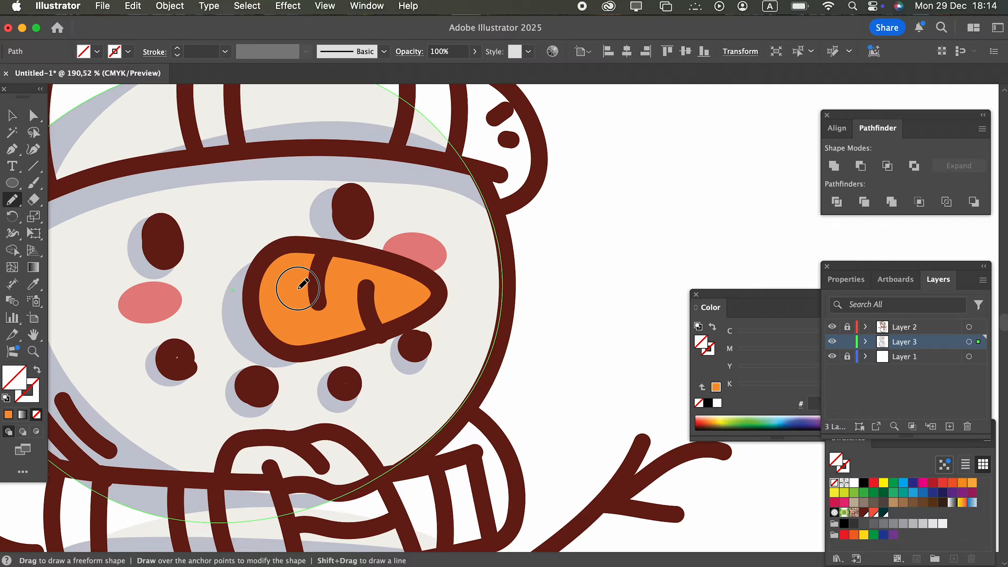
drag(283, 316, 278, 250)
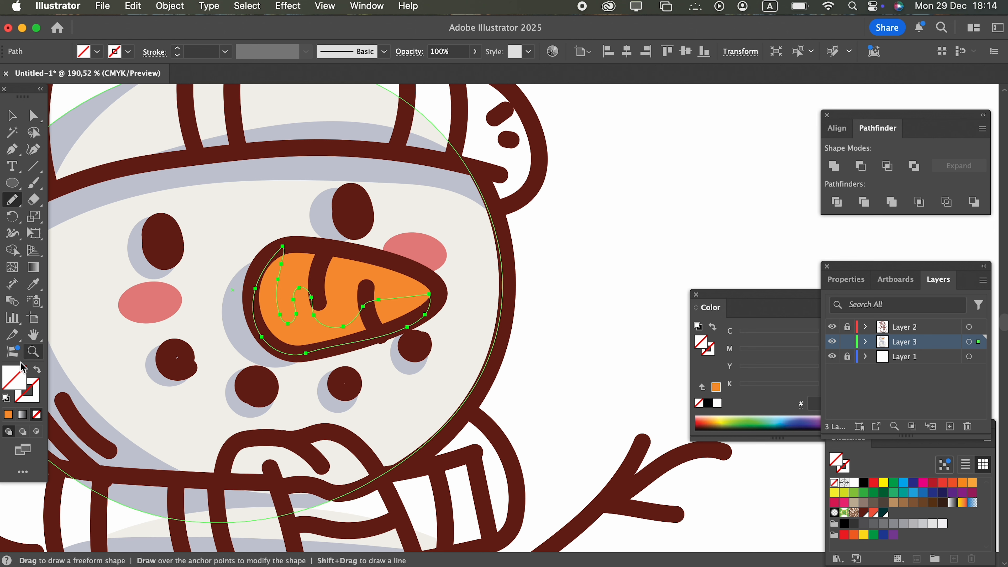
click(8, 414)
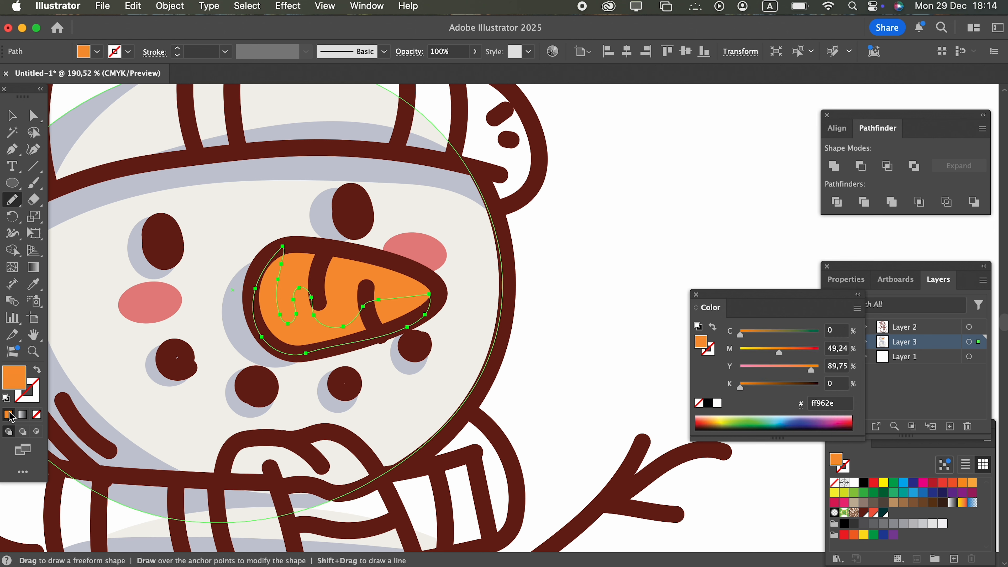
double_click(15, 380)
drag(695, 326, 699, 342)
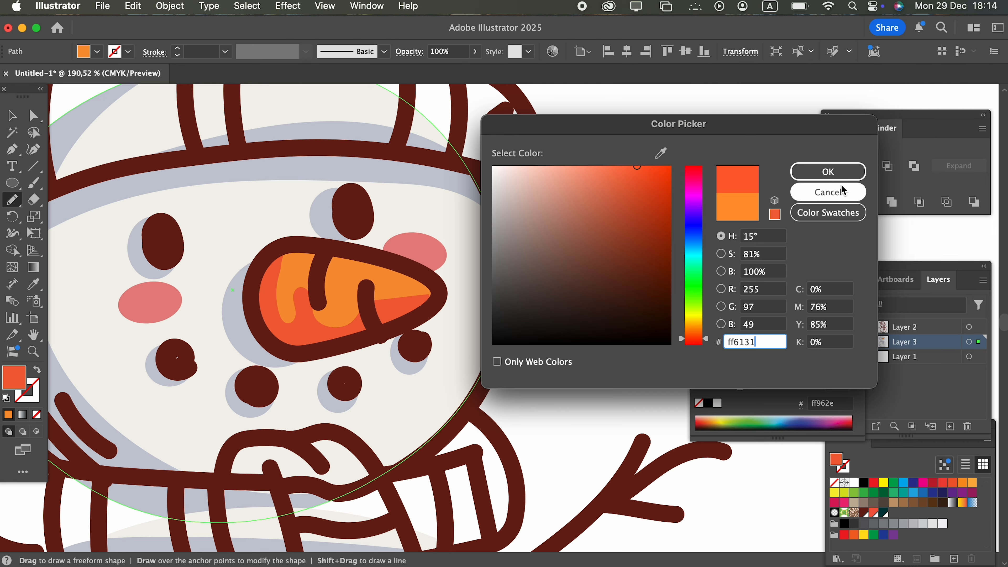
click(828, 171)
Draw a freehand rounded highlight on the nose's upper side near the tip and fill it with yellow ffc23b
key(alt)
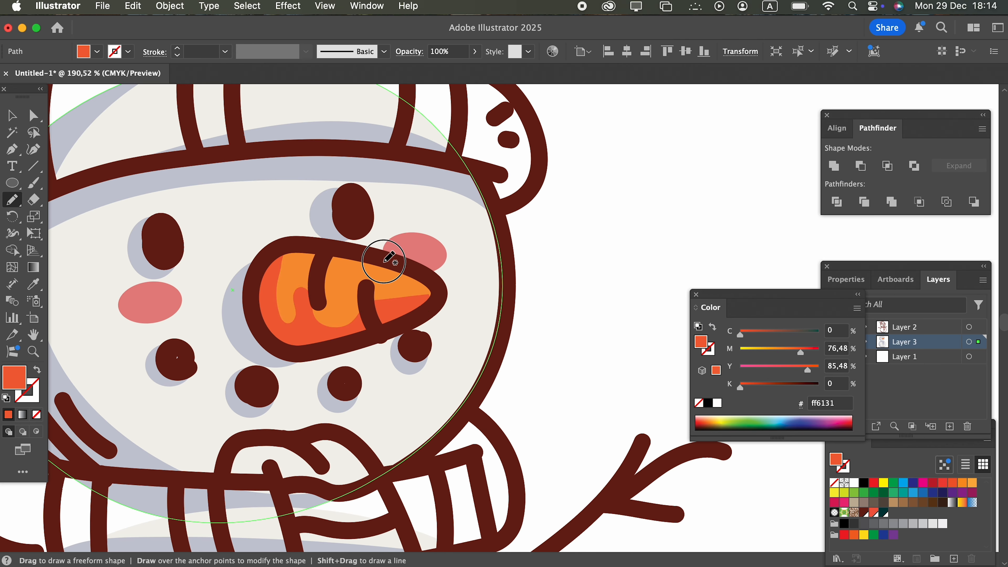
drag(398, 265, 394, 262)
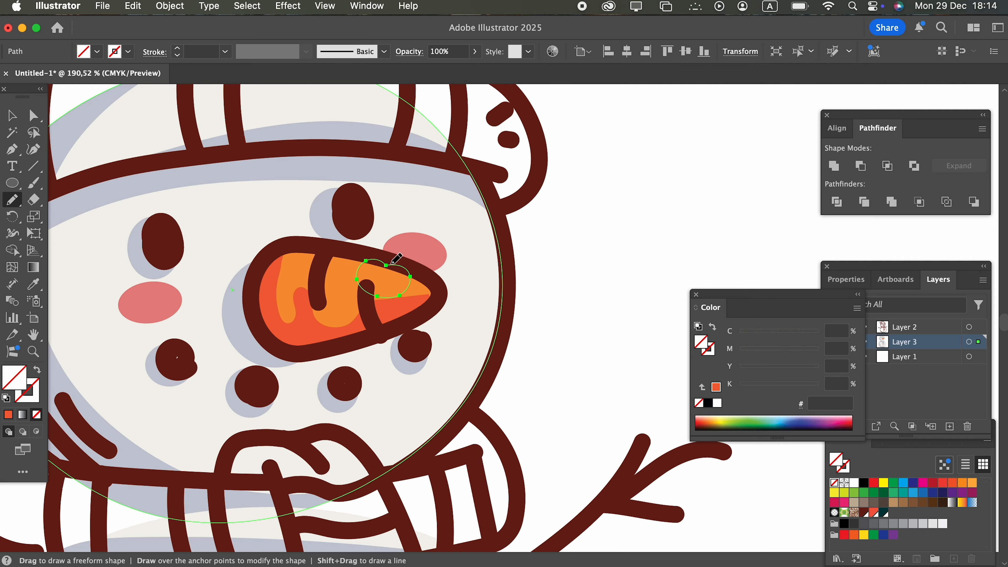
click(10, 418)
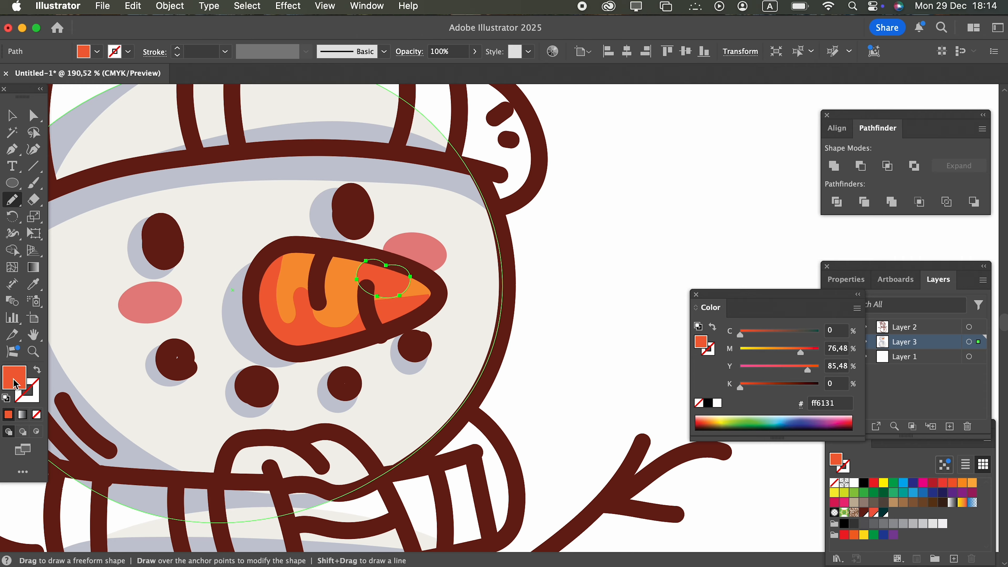
double_click(15, 380)
drag(698, 349, 710, 327)
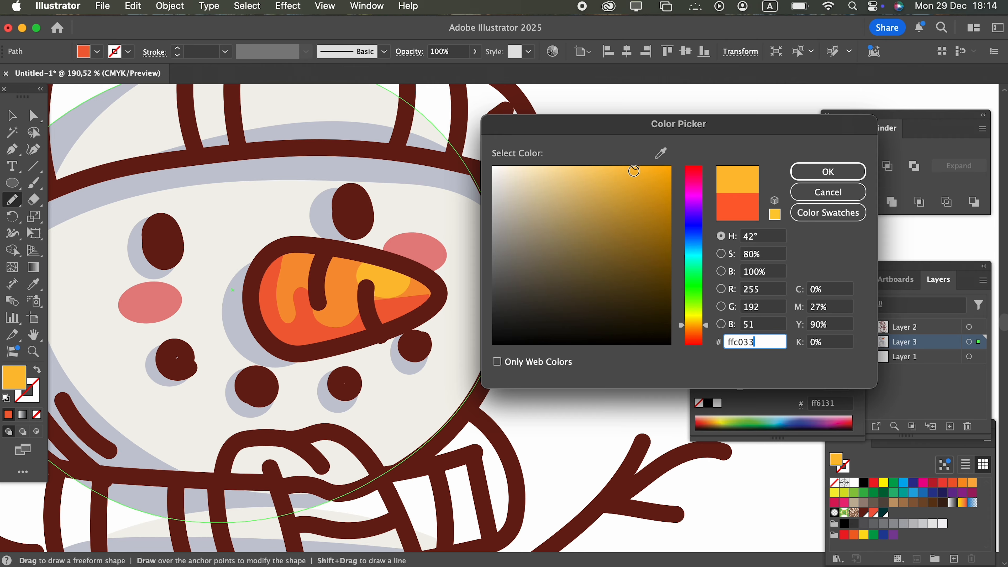
click(828, 172)
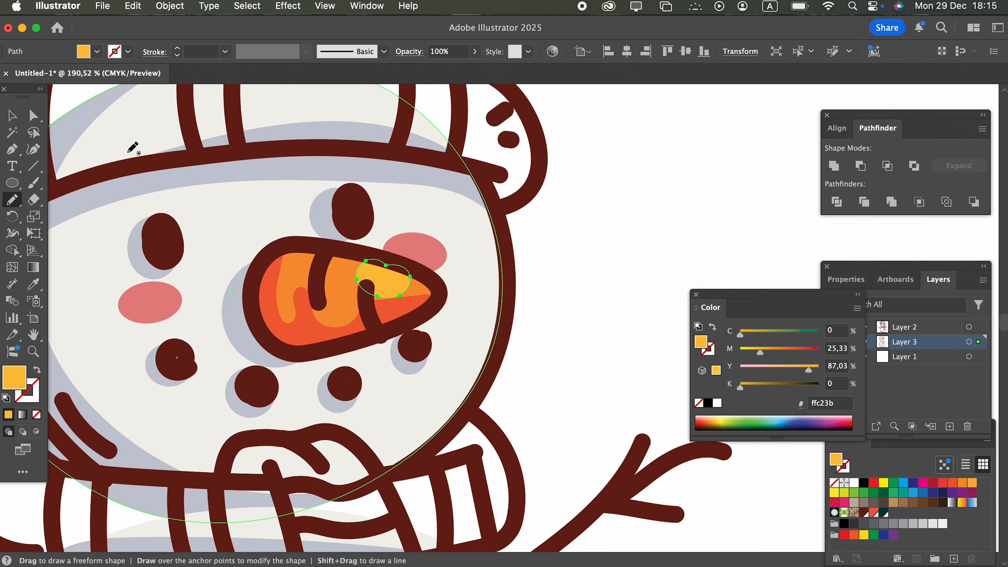
click(22, 120)
drag(414, 301, 410, 291)
click(542, 253)
Trace the hat's dome above the brim with a closed freehand shape and fill it with red f15c42
key(z)
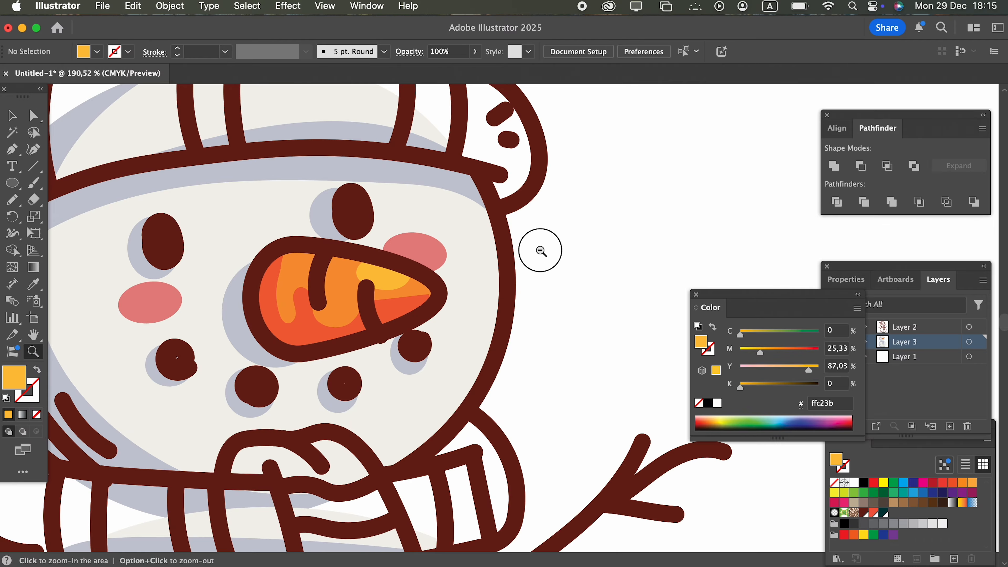
alt+click(541, 252)
click(14, 201)
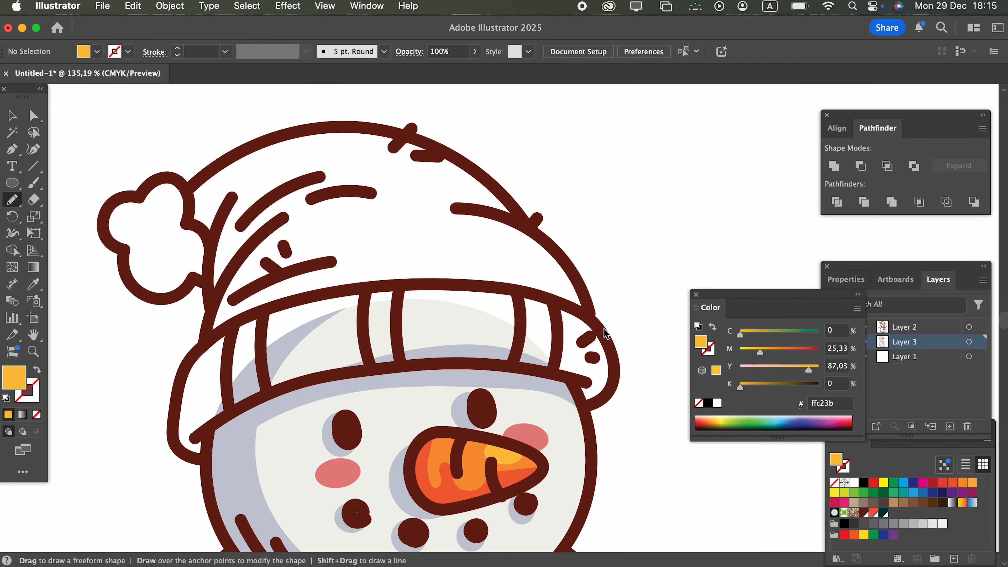
mouse_move(585, 316)
mouse_down()
mouse_move(522, 289)
mouse_move(414, 282)
mouse_move(303, 295)
mouse_move(211, 342)
mouse_move(190, 189)
mouse_move(191, 228)
mouse_move(197, 182)
mouse_move(510, 215)
mouse_move(592, 311)
mouse_up()
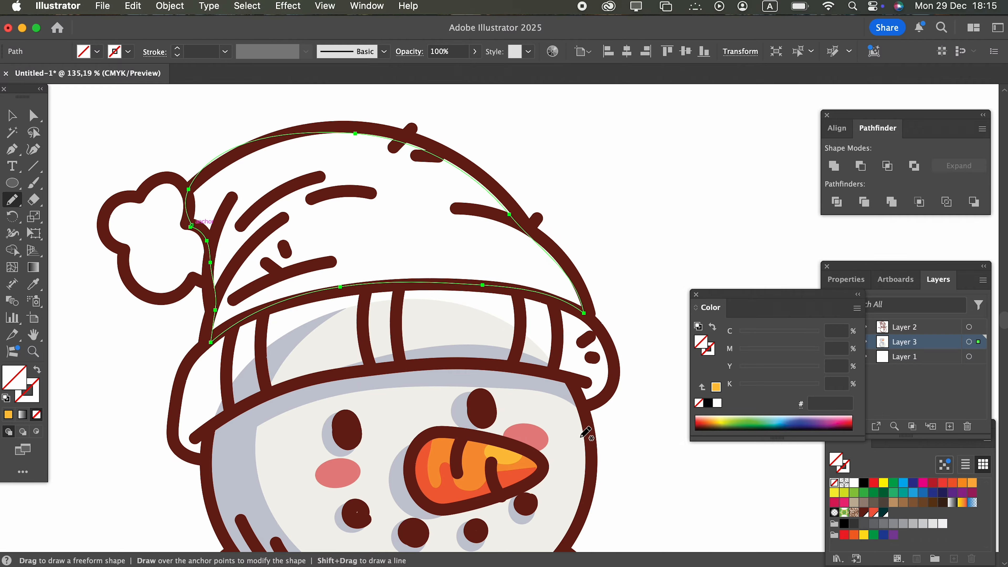
click(876, 514)
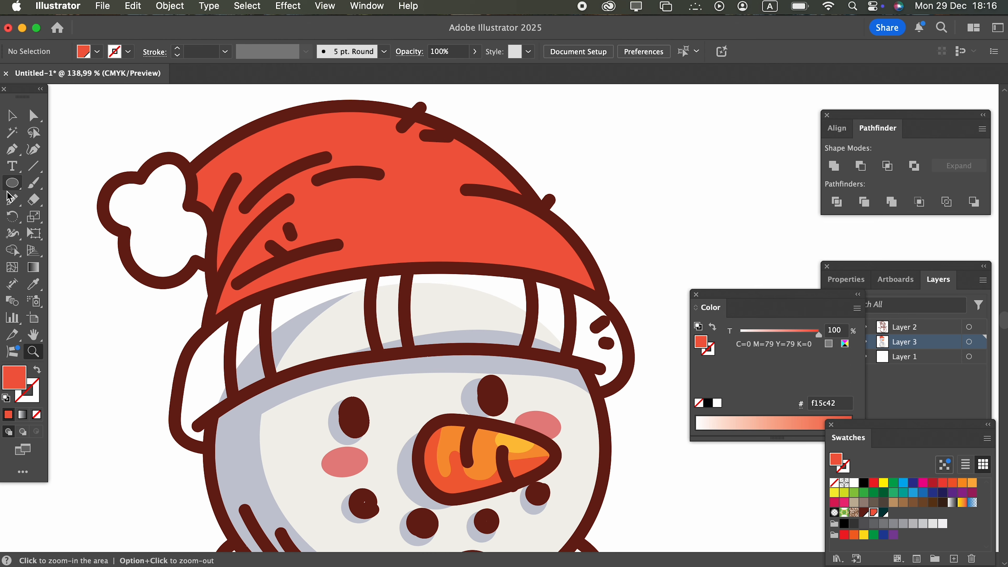
Draw a freehand shading shape along the hat's left folds and just above the brim, filled with darker red db341d
click(12, 199)
mouse_move(198, 168)
mouse_down()
mouse_move(251, 167)
mouse_move(602, 286)
mouse_move(352, 276)
mouse_move(215, 288)
mouse_move(194, 199)
mouse_up()
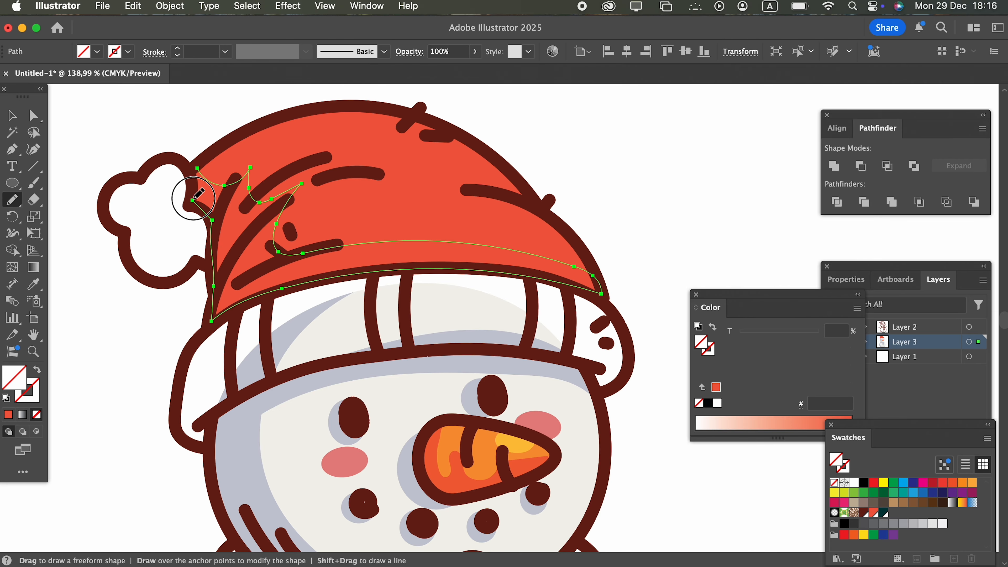
click(33, 284)
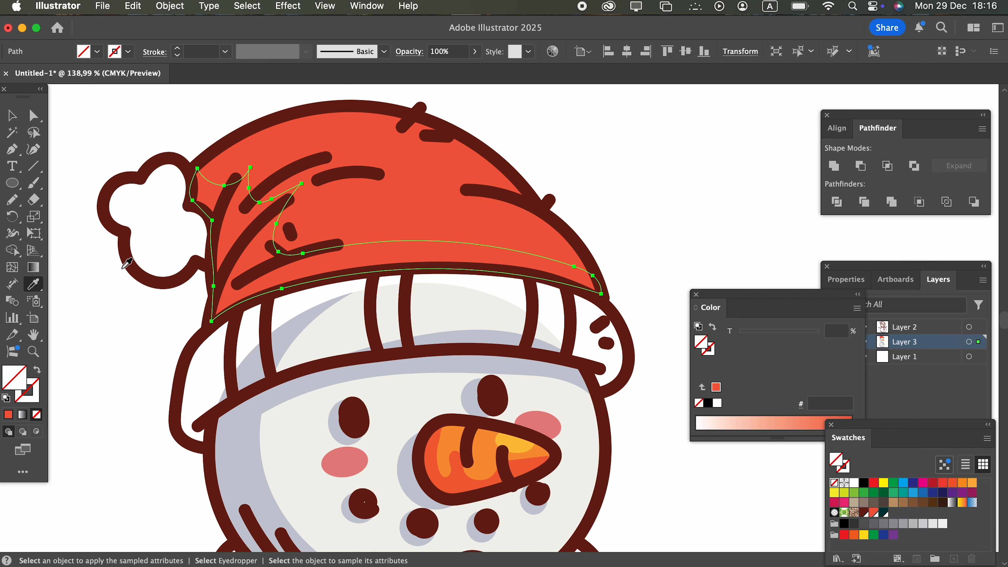
click(330, 222)
double_click(25, 387)
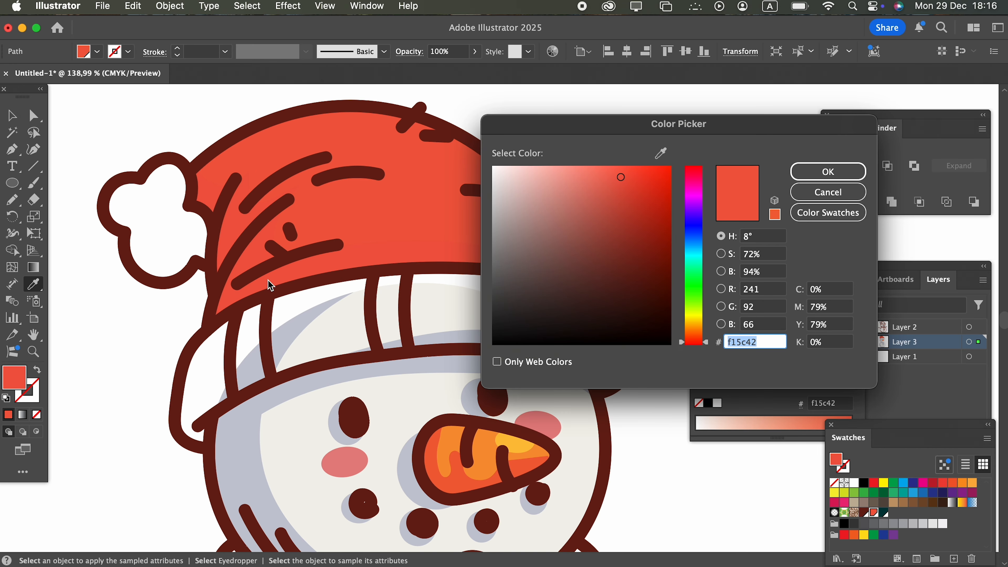
click(647, 191)
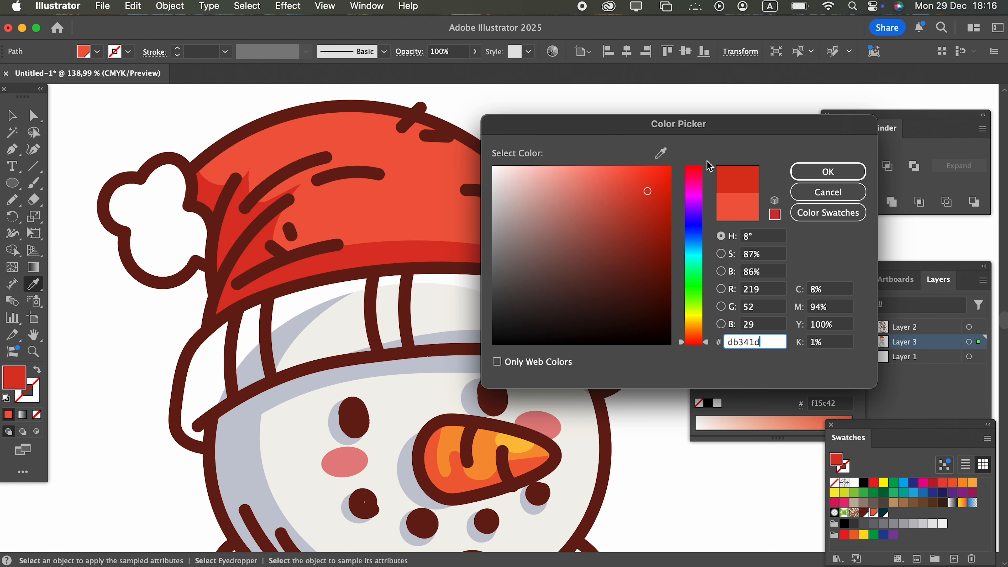
click(827, 167)
key(super+shift+a)
Trace the hat's folded brim with a closed freehand shape and fill it with teal 107384
scroll(238, 254, up, 1)
key(n)
mouse_move(182, 285)
mouse_down()
mouse_move(140, 310)
mouse_move(127, 334)
mouse_up()
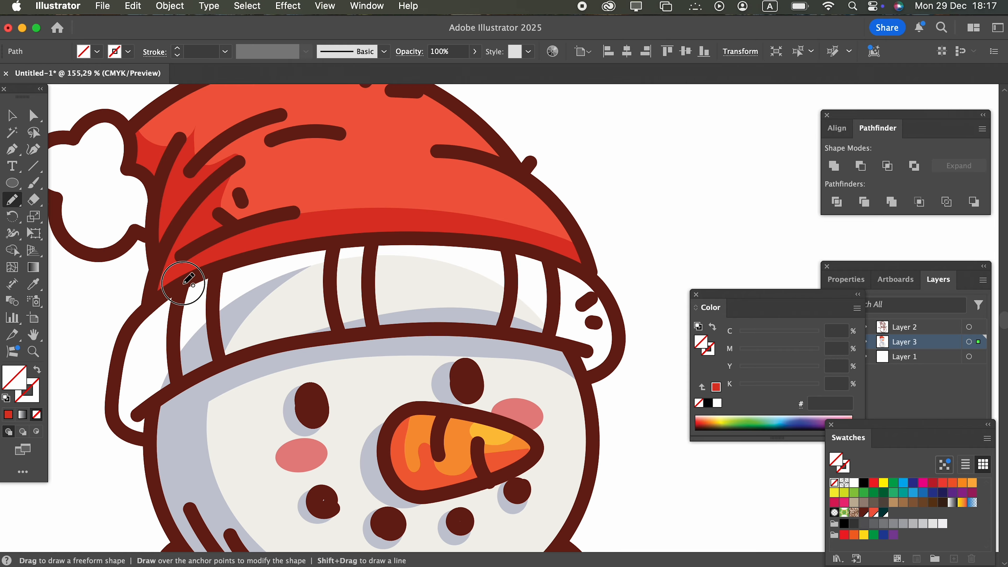
drag(183, 284, 181, 285)
key(shift+grave)
double_click(17, 387)
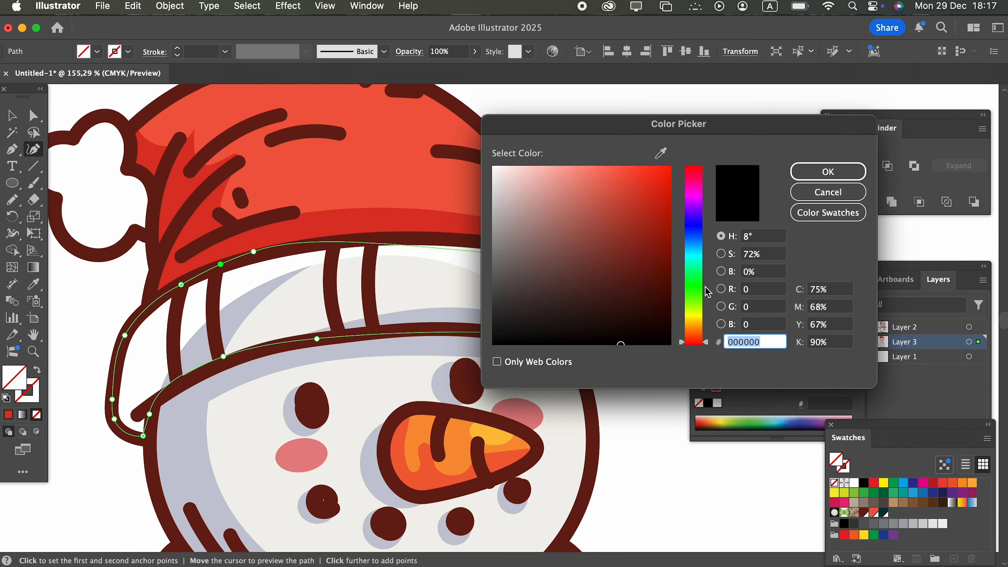
text(15874b)
mouse_move(646, 249)
mouse_down()
mouse_move(651, 227)
mouse_move(633, 266)
mouse_move(632, 253)
mouse_up()
drag(700, 274, 645, 273)
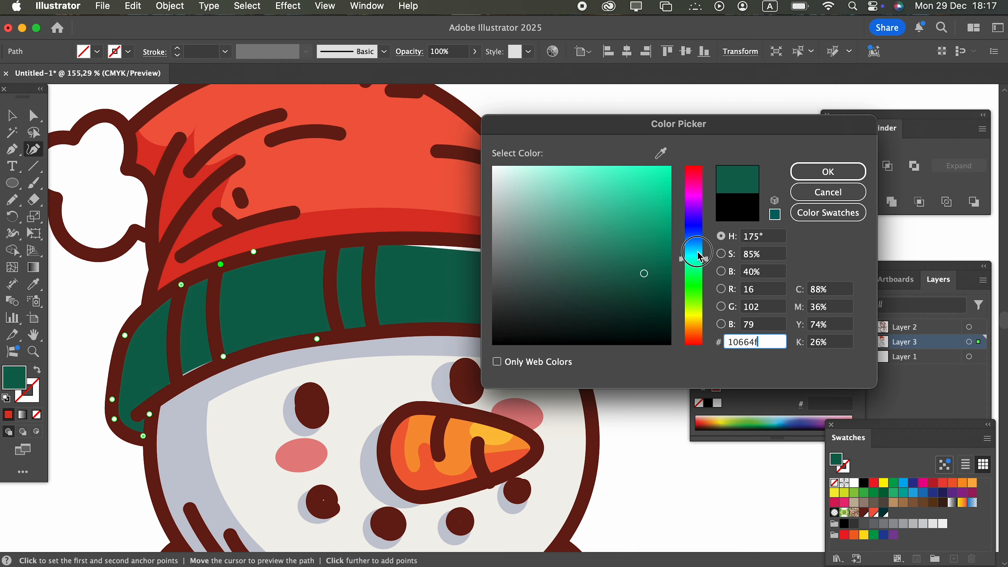
drag(697, 252, 652, 252)
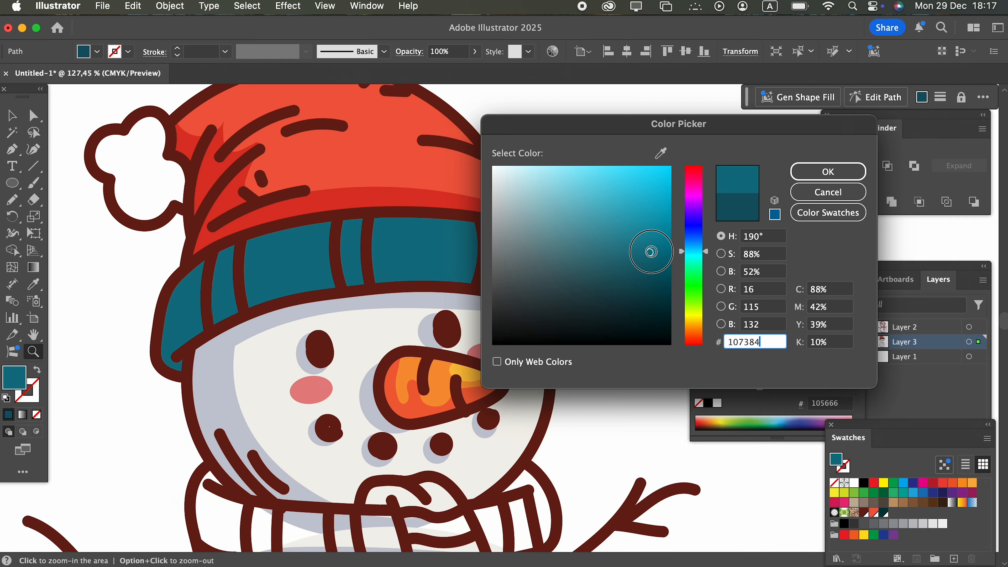
click(829, 171)
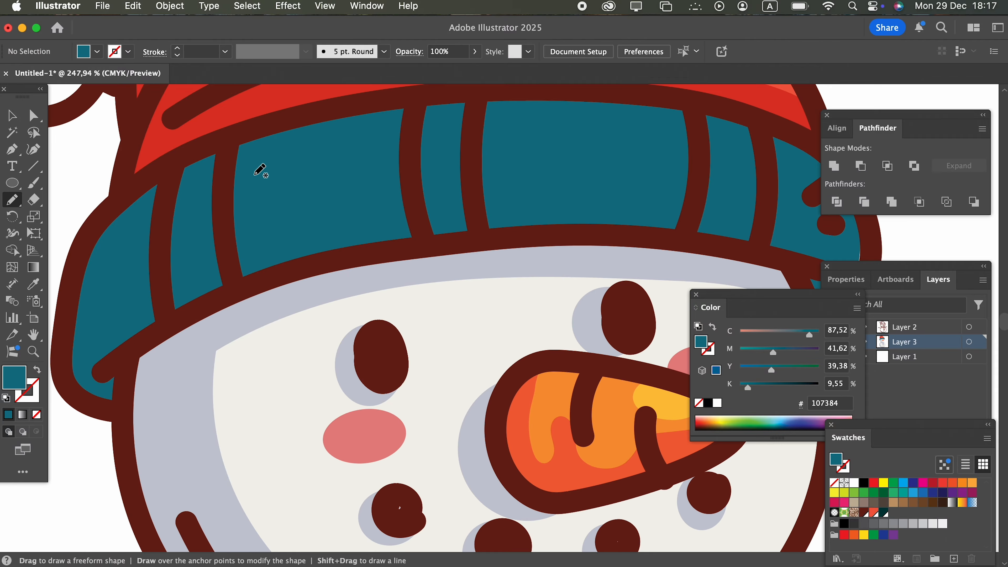
Draw a stripe shape between the brim's leftmost pair of lines and fill it with golden yellow eab847
drag(230, 146, 242, 284)
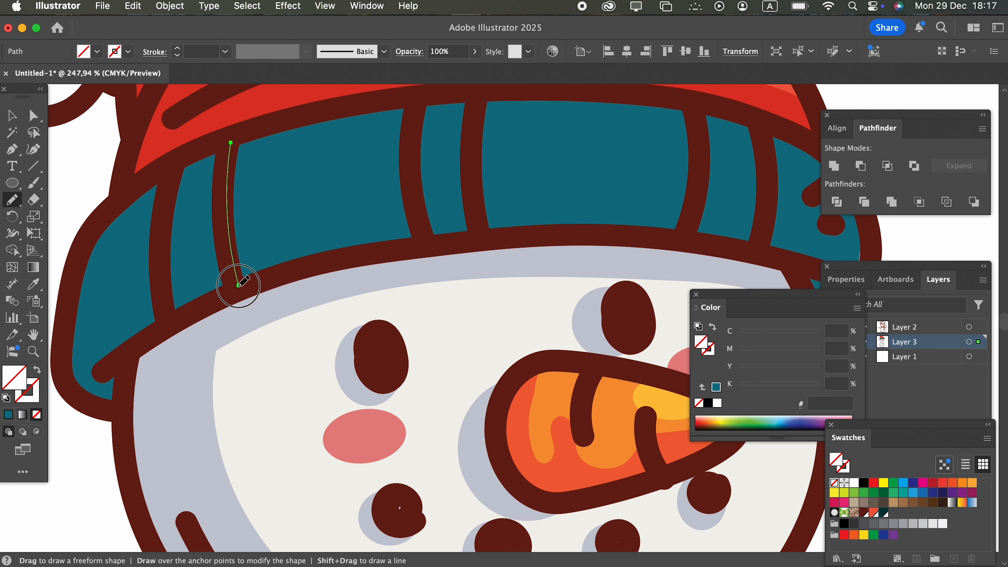
drag(167, 328, 157, 251)
mouse_move(164, 182)
mouse_down()
mouse_move(171, 162)
mouse_move(231, 142)
mouse_up()
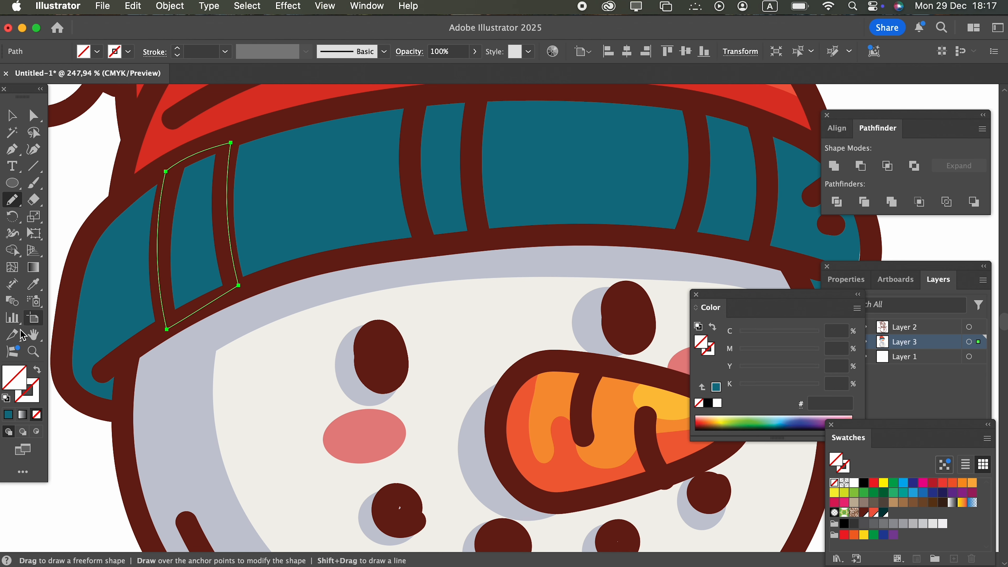
double_click(15, 375)
text(ffff33)
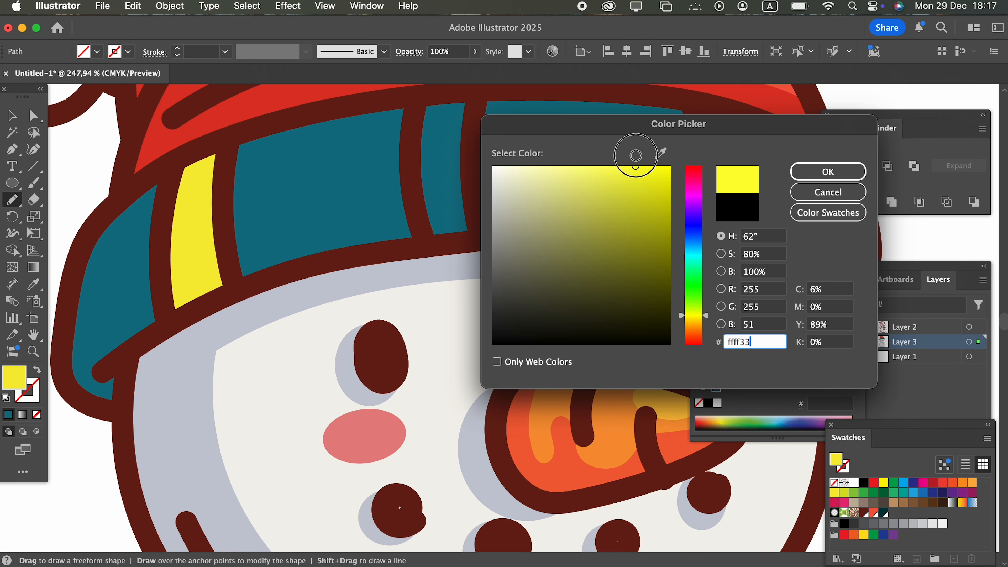
drag(701, 324, 702, 310)
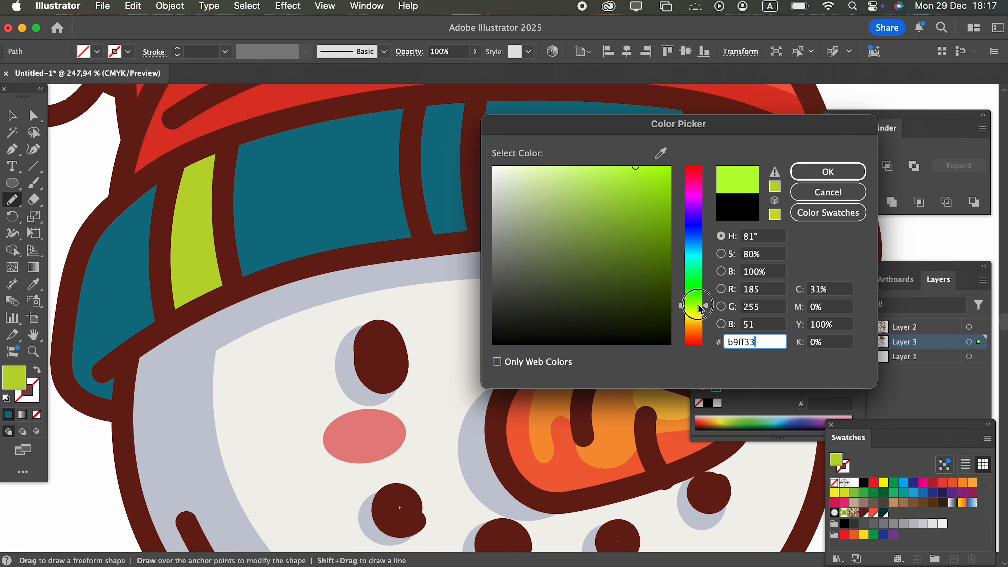
mouse_move(642, 191)
mouse_down()
mouse_move(621, 185)
mouse_move(650, 185)
mouse_up()
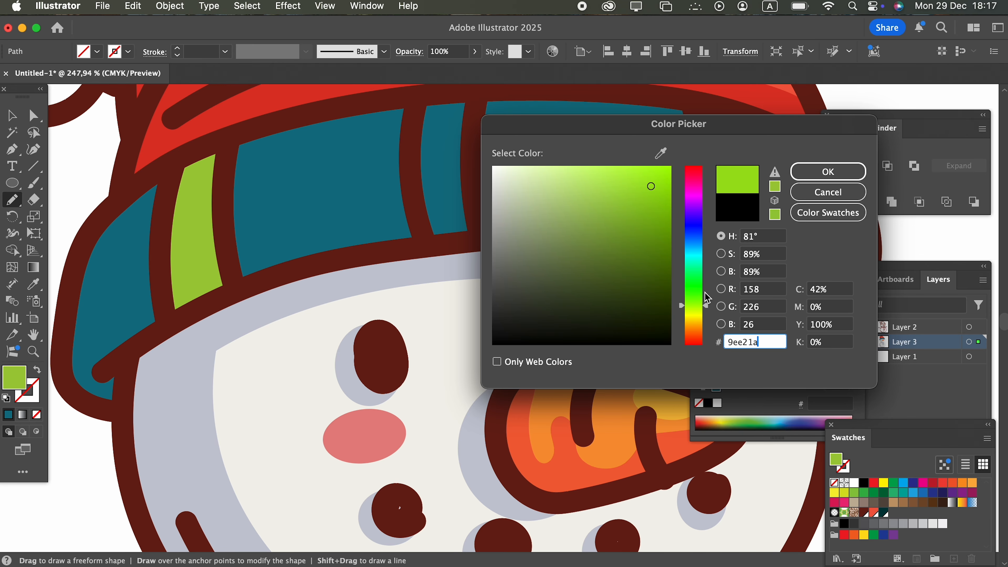
drag(706, 306, 699, 329)
drag(628, 196, 618, 180)
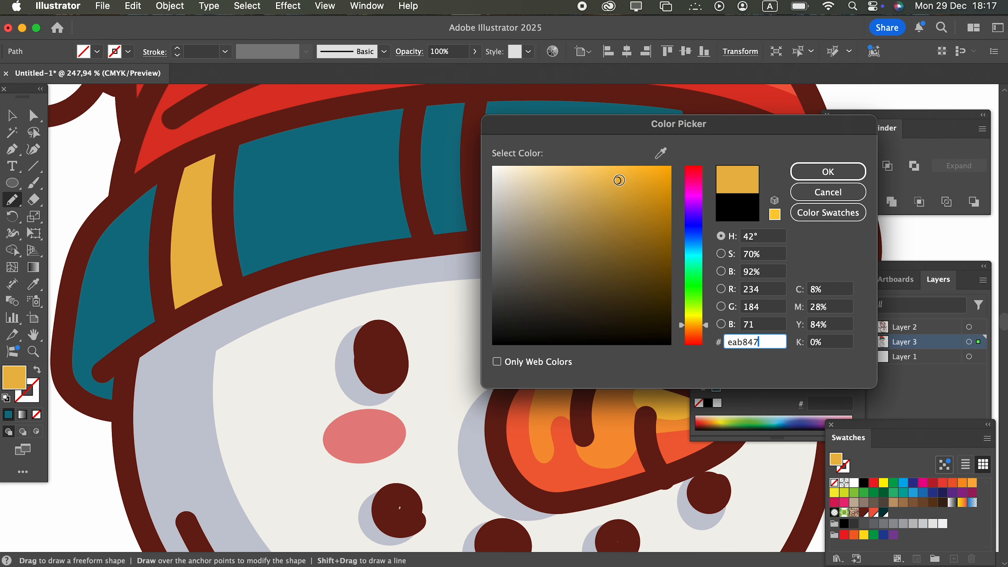
click(829, 171)
Draw the brim's middle stripe with the nose's orange and recolor the leftmost stripe to match
mouse_move(473, 231)
mouse_down()
mouse_move(473, 95)
mouse_move(473, 232)
mouse_up()
key(i)
click(546, 392)
key(a)
click(188, 239)
click(439, 188)
Draw a stripe shape between the brim's right pair of lines and fill it with the same orange
drag(436, 189, 163, 260)
drag(572, 177, 812, 179)
click(12, 200)
mouse_move(342, 169)
mouse_down()
mouse_move(412, 202)
mouse_move(342, 169)
mouse_up()
click(34, 284)
click(127, 198)
Trace the hat's pompom with a closed freehand shape and fill it with the face's off-white f2efe9
key(z)
mouse_move(190, 186)
mouse_down()
mouse_move(1, 239)
mouse_move(113, 379)
mouse_up()
drag(113, 379, 254, 379)
click(12, 200)
mouse_move(203, 234)
mouse_down()
mouse_move(233, 226)
mouse_move(235, 211)
mouse_move(234, 170)
mouse_move(215, 136)
mouse_move(146, 125)
mouse_move(134, 187)
mouse_move(191, 238)
mouse_up()
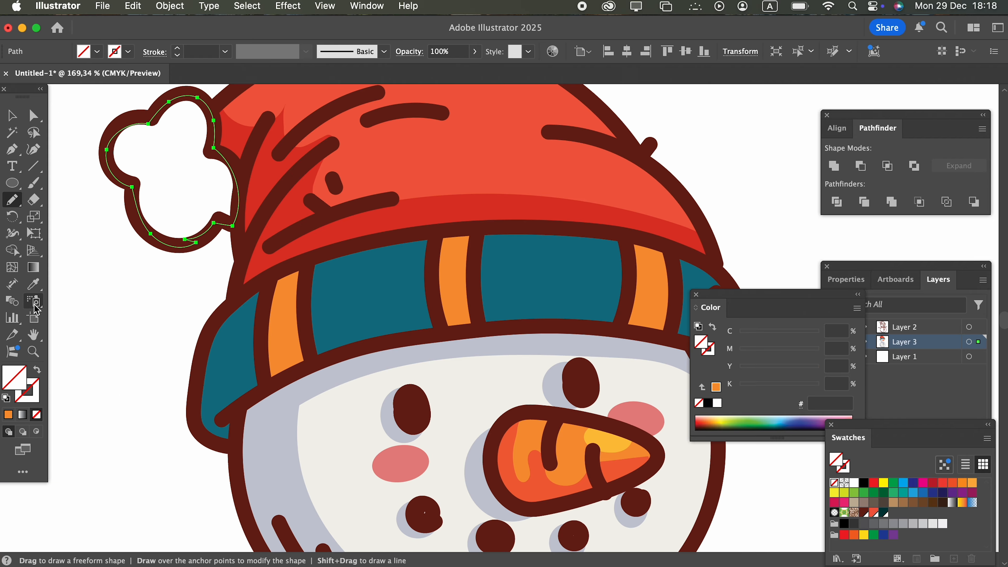
click(34, 284)
click(338, 416)
key(z)
drag(347, 368, 75, 337)
drag(424, 476, 313, 324)
drag(343, 350, 258, 343)
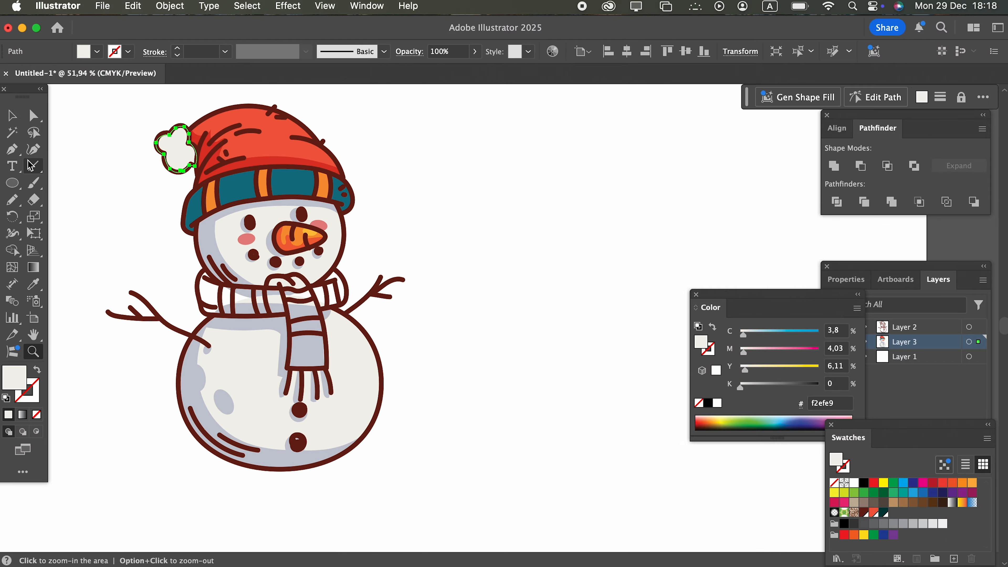
click(15, 119)
click(514, 198)
Trace the whole scarf, including the knot and hanging tail, and fill it with the hat brim's teal
key(z)
drag(228, 274, 357, 299)
drag(250, 268, 334, 330)
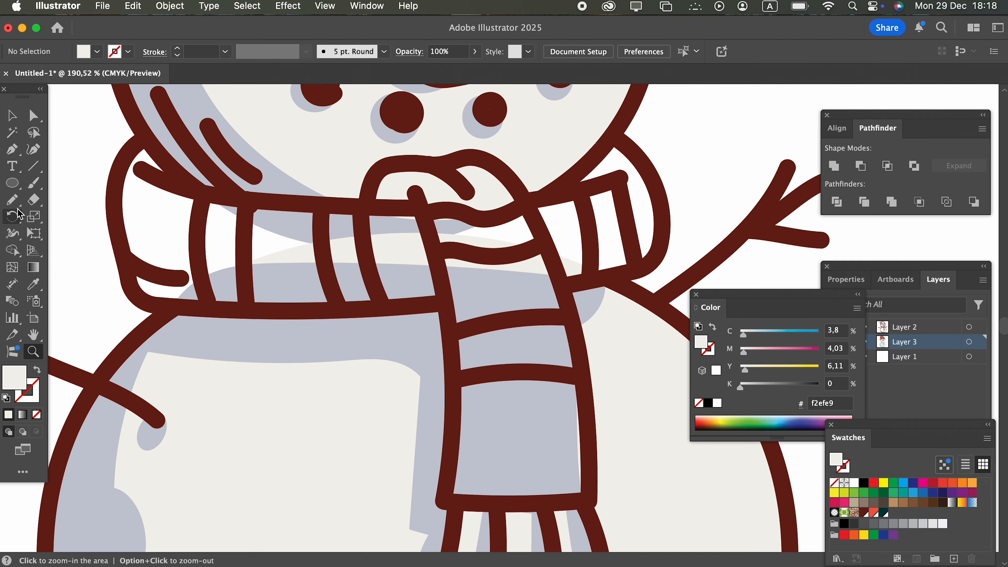
click(11, 200)
drag(194, 190, 146, 135)
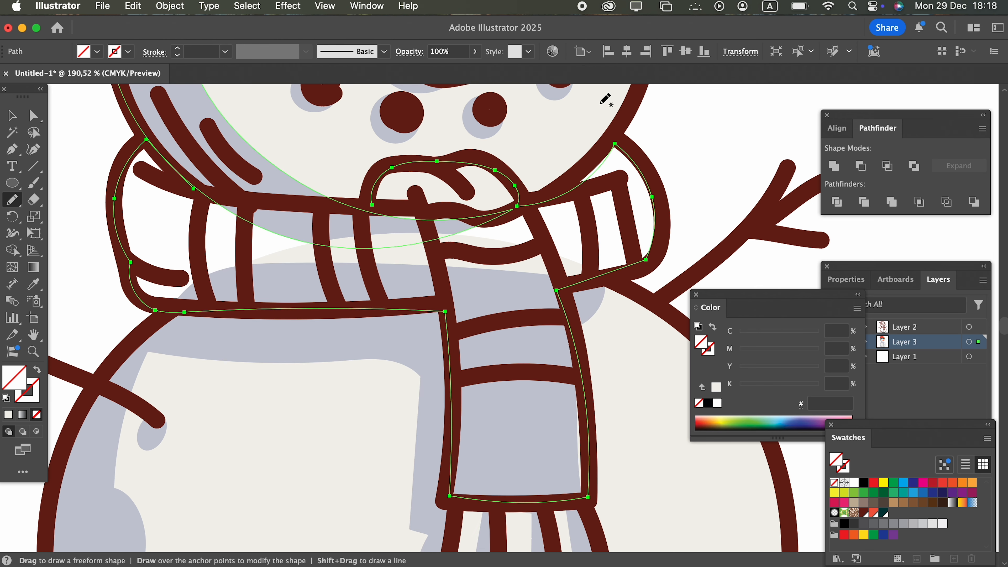
drag(238, 201, 197, 190)
mouse_move(360, 326)
mouse_down()
mouse_move(225, 359)
mouse_move(220, 431)
mouse_up()
click(34, 287)
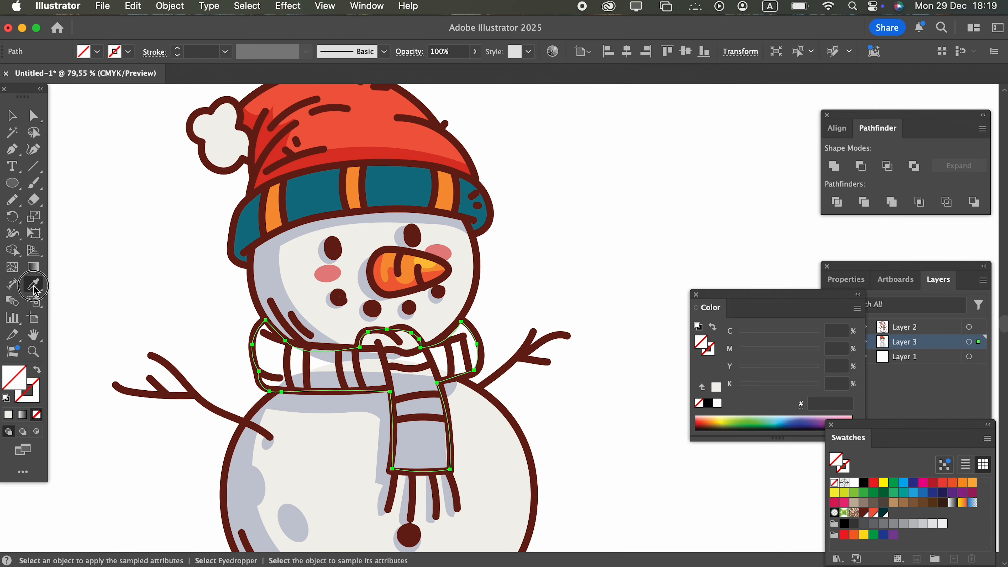
click(402, 182)
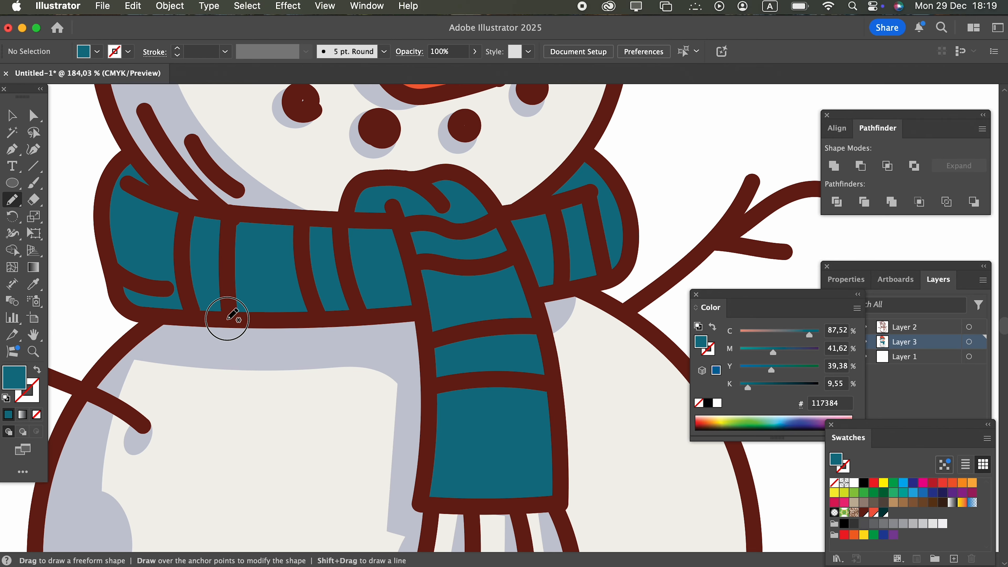
Draw a stripe shape between the scarf's leftmost pair of lines and fill it with the hat stripes' orange
mouse_move(228, 319)
mouse_down()
mouse_move(194, 317)
mouse_move(187, 208)
mouse_move(227, 209)
mouse_move(224, 241)
mouse_up()
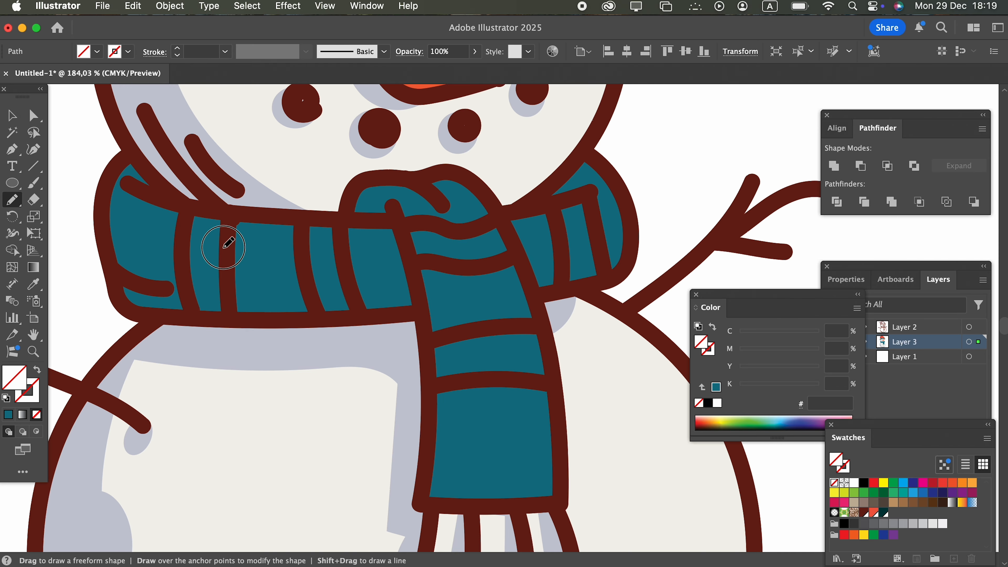
drag(230, 316, 229, 318)
key(z)
drag(235, 285, 77, 327)
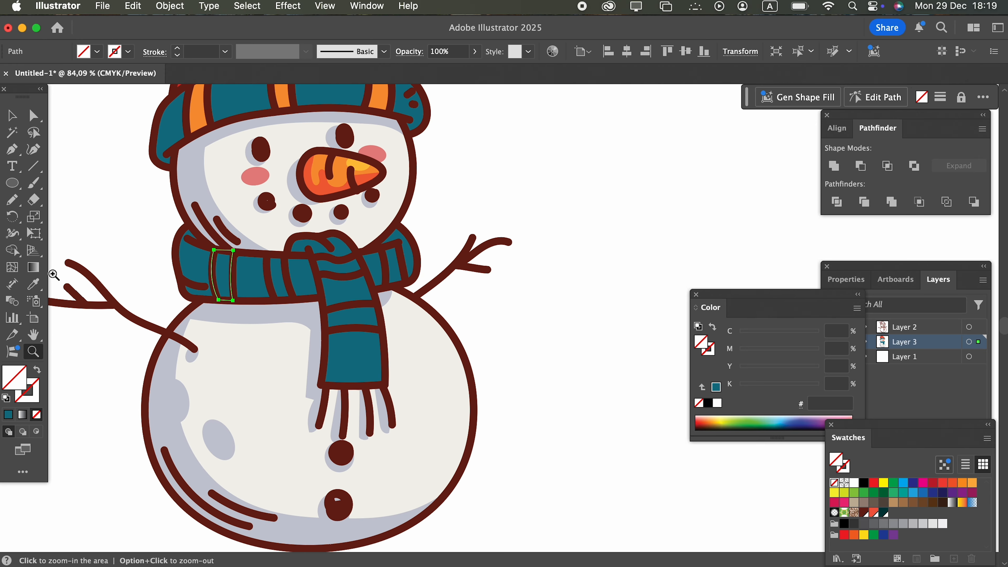
click(38, 283)
click(198, 104)
Draw a second orange stripe between the next pair of lines on the scarf's left half
key(z)
drag(253, 257, 378, 286)
key(n)
drag(338, 405, 359, 404)
click(33, 285)
click(147, 318)
Draw an orange stripe between the pair of lines on the scarf's right side, beyond the knot
key(z)
drag(314, 207, 225, 274)
drag(429, 254, 472, 258)
key(n)
drag(455, 185, 458, 184)
click(33, 285)
click(229, 229)
Draw an orange stripe across the top of the scarf's hanging tail, just below the knot
key(n)
drag(317, 218, 316, 217)
key(i)
click(238, 235)
Draw an orange stripe between the lower pair of lines across the scarf's hanging tail
key(n)
mouse_move(348, 351)
mouse_down()
mouse_move(450, 295)
mouse_move(345, 353)
mouse_up()
click(33, 284)
click(239, 237)
key(z)
drag(376, 250, 257, 293)
drag(317, 357, 232, 352)
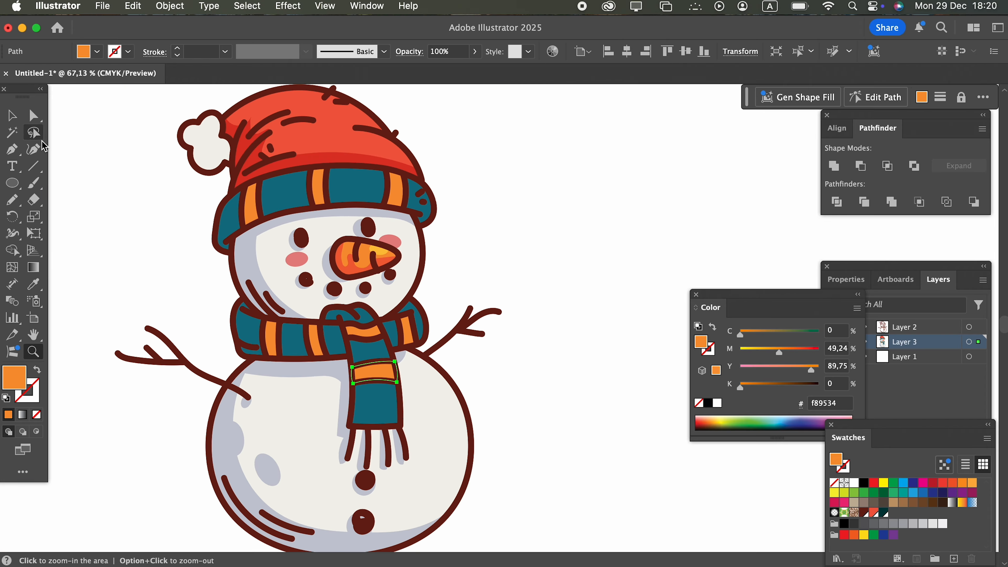
Draw a freeform shadow shape along the lower half and both ends of the hat brim and fill it near-black, #141819
click(12, 115)
drag(321, 167, 397, 179)
click(12, 200)
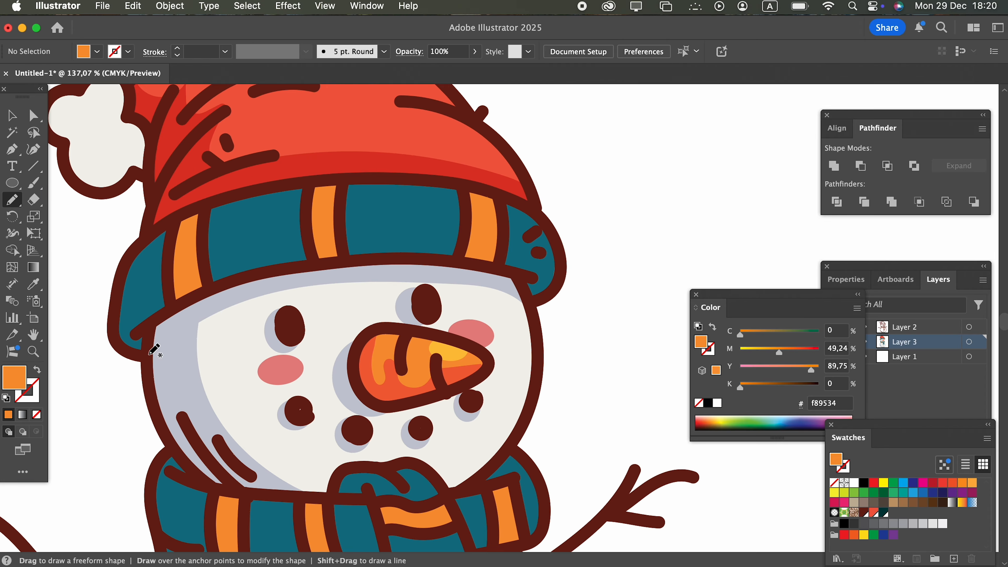
mouse_move(145, 356)
mouse_down()
mouse_move(112, 326)
mouse_move(134, 253)
mouse_move(146, 279)
mouse_up()
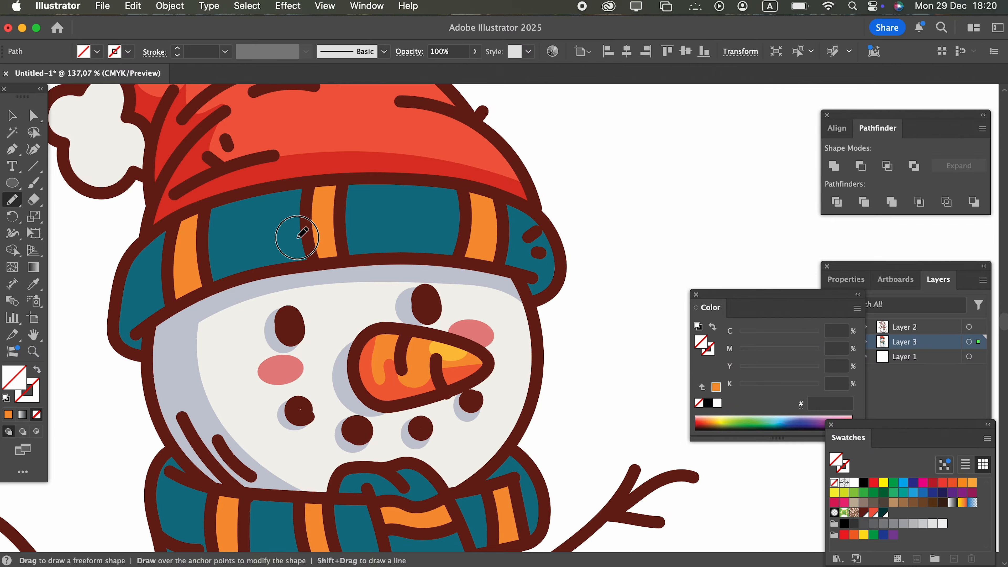
mouse_move(432, 225)
mouse_down()
mouse_move(541, 232)
mouse_move(539, 212)
mouse_move(558, 270)
mouse_move(543, 294)
mouse_move(485, 266)
mouse_move(418, 259)
mouse_move(350, 259)
mouse_move(210, 289)
mouse_up()
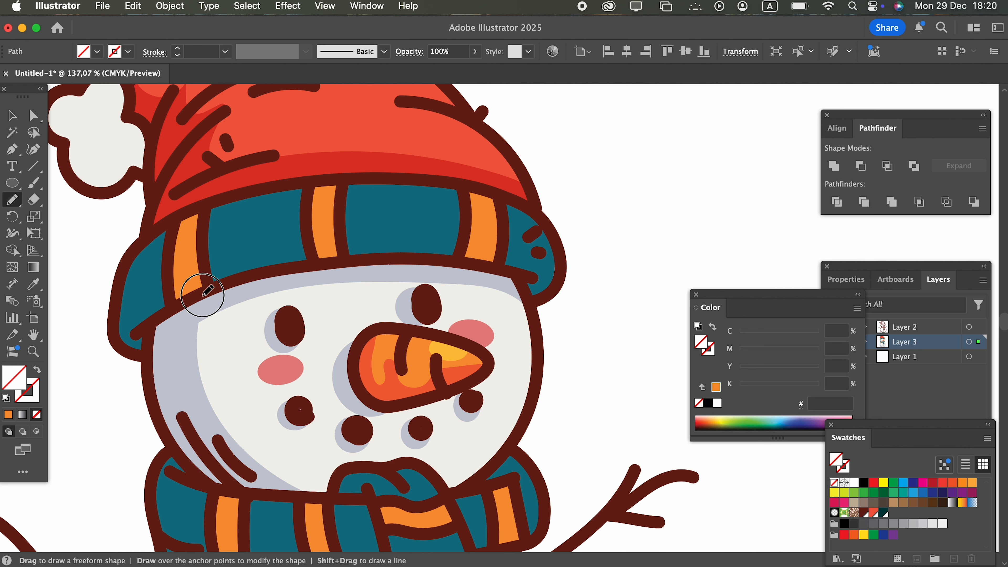
drag(160, 321, 149, 353)
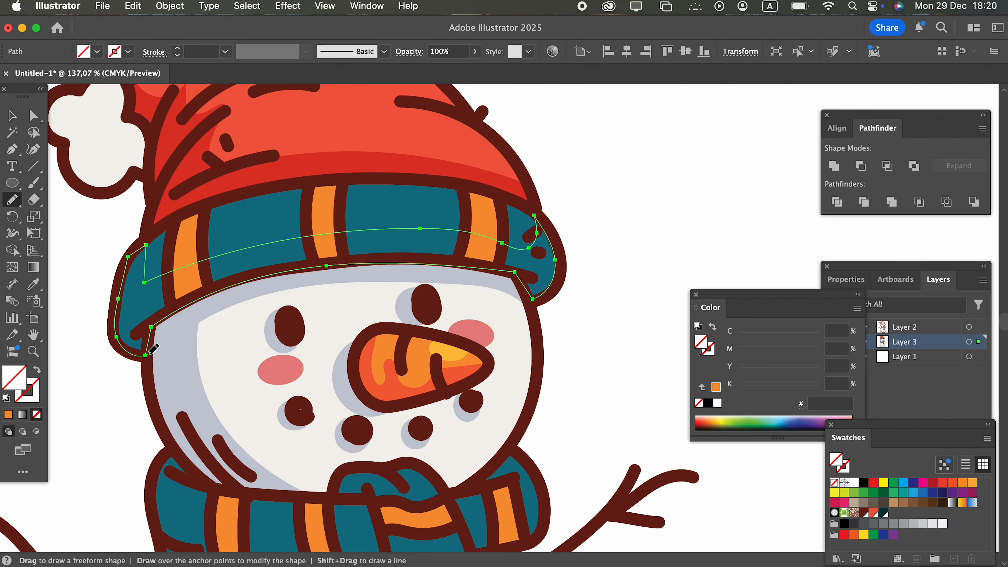
double_click(25, 382)
drag(542, 309, 530, 328)
click(827, 170)
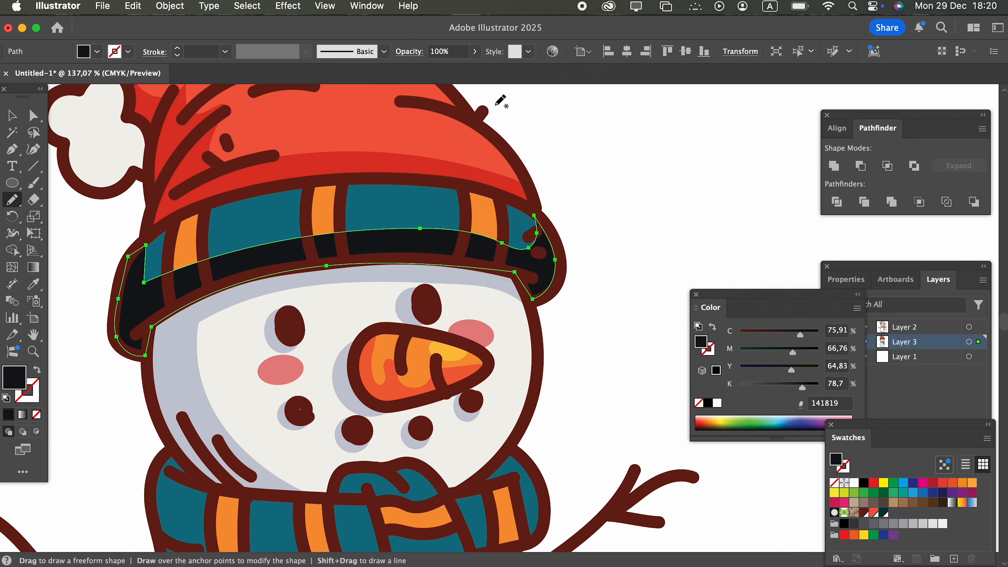
Divide the teal brim and its three orange stripes along the black shadow shape using Pathfinder Divide
click(41, 116)
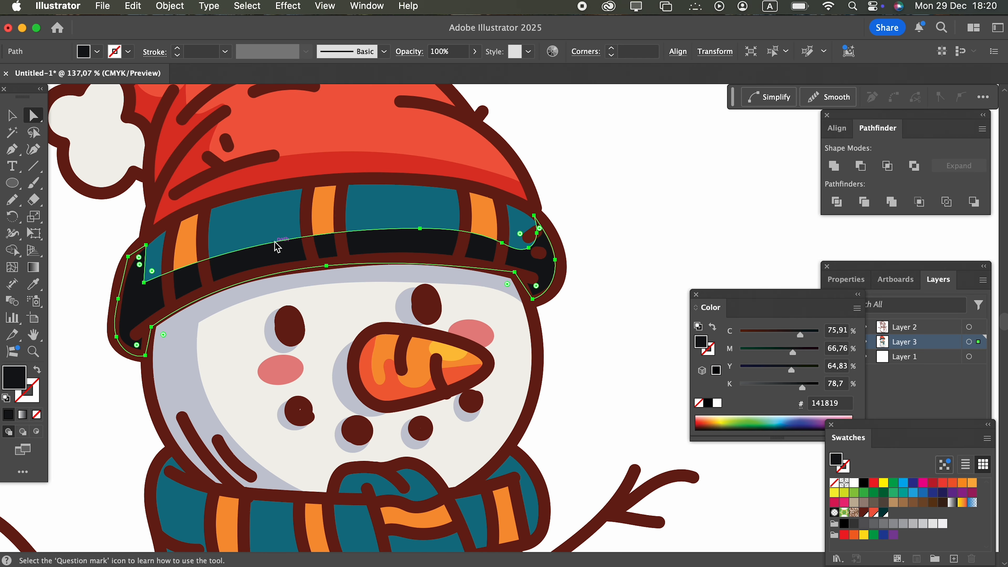
shift+click(274, 225)
shift+click(187, 244)
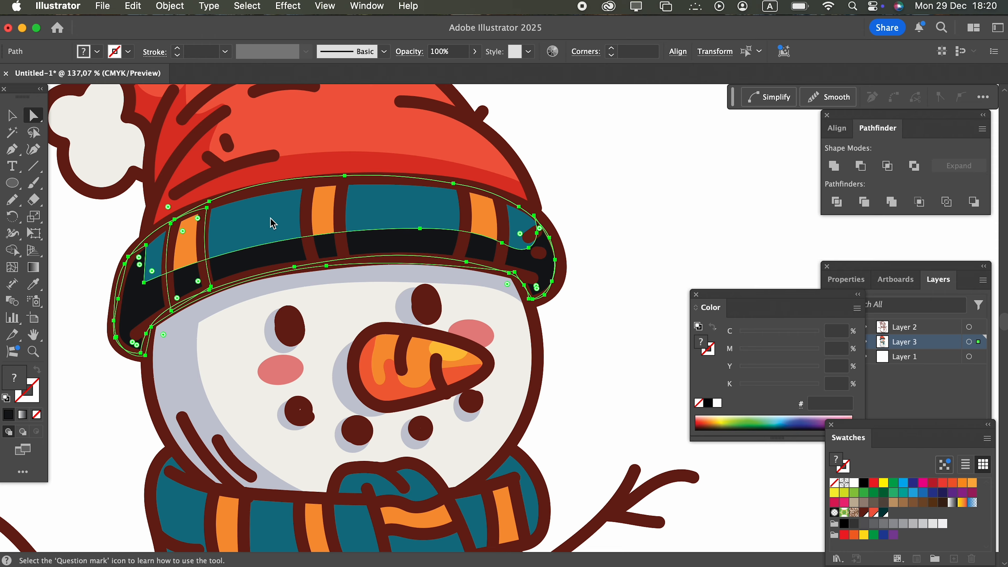
shift+click(490, 225)
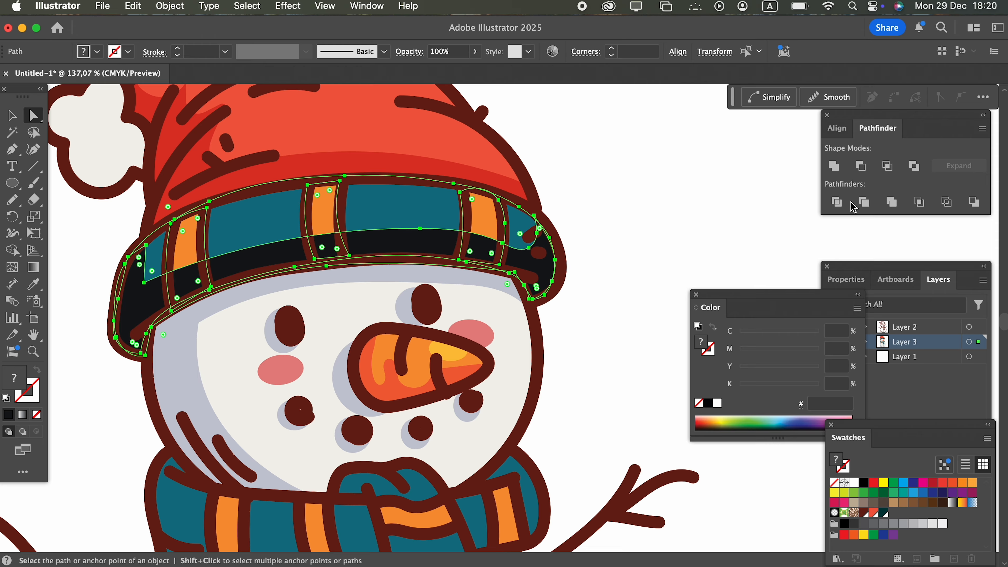
click(838, 203)
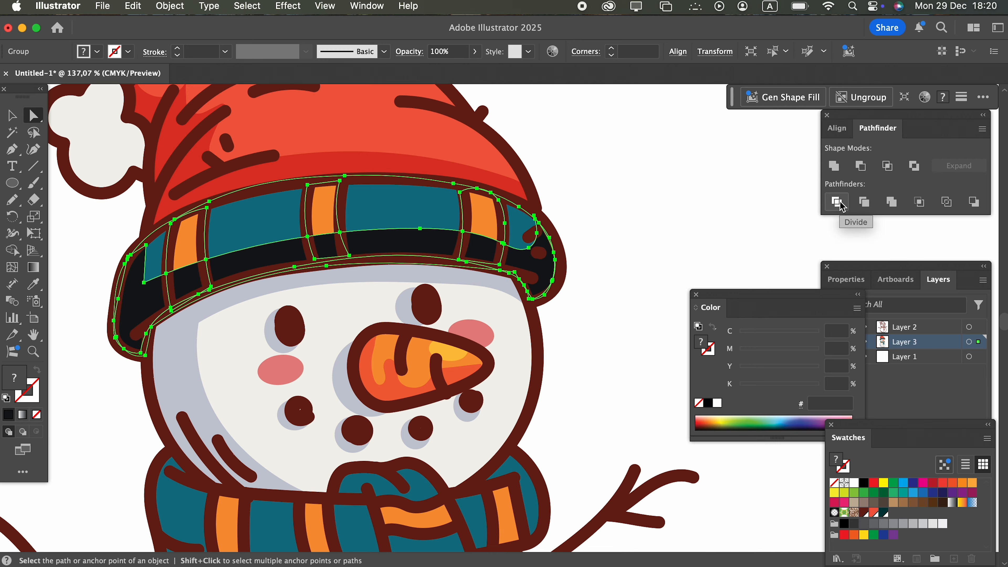
click(701, 204)
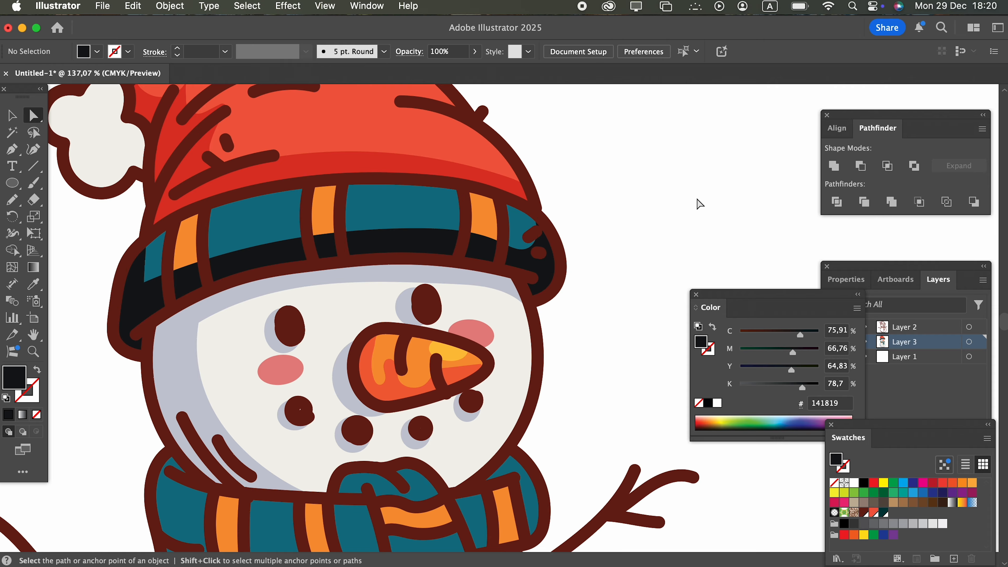
Recolor the black shadow pieces on the brim's teal sections to dark teal, #075860
click(549, 274)
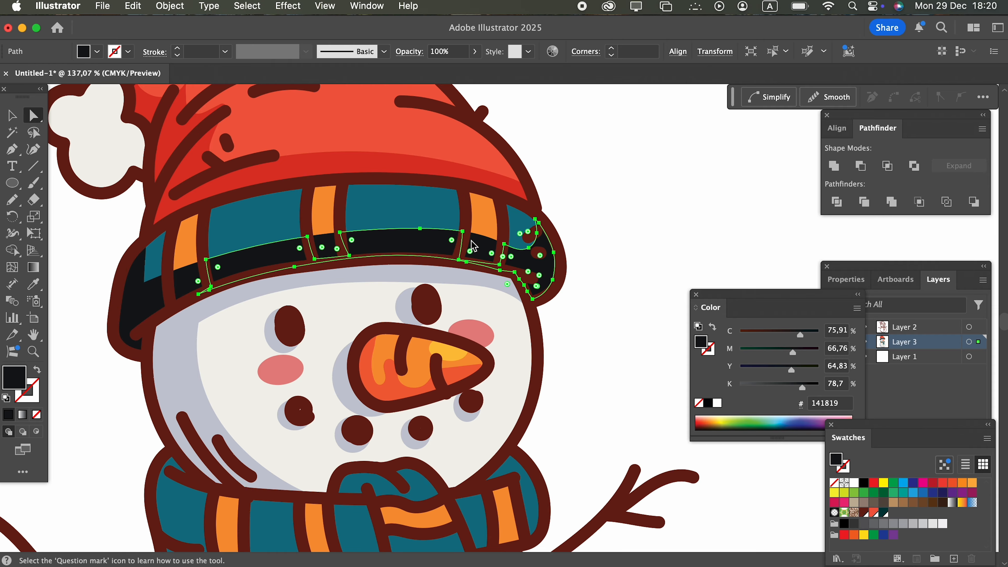
shift+click(155, 302)
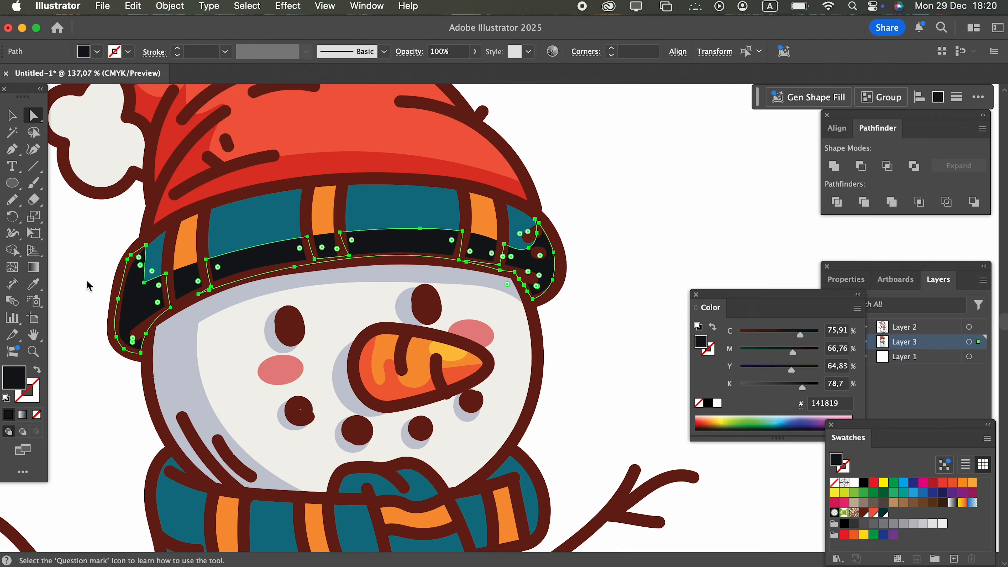
click(34, 285)
click(241, 232)
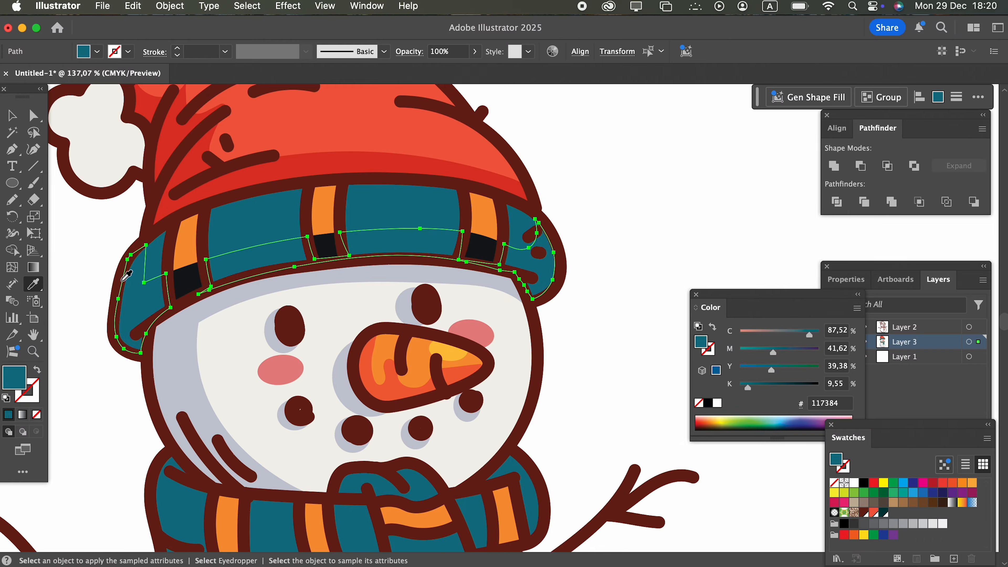
double_click(15, 377)
drag(651, 267, 660, 277)
click(828, 171)
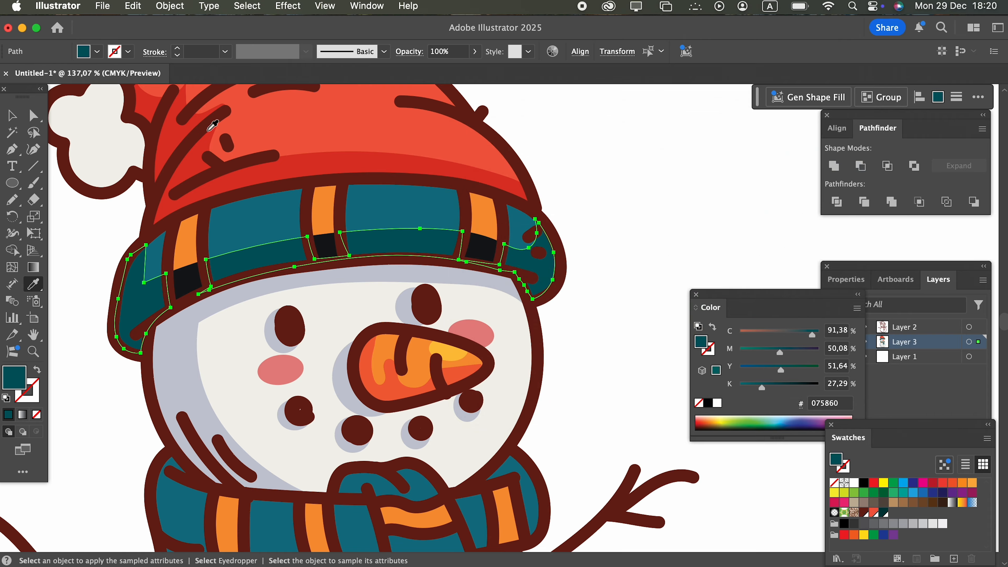
Recolor the black shadow pieces on the brim's three orange stripes to darker orange, #d86e0f
click(43, 120)
click(189, 283)
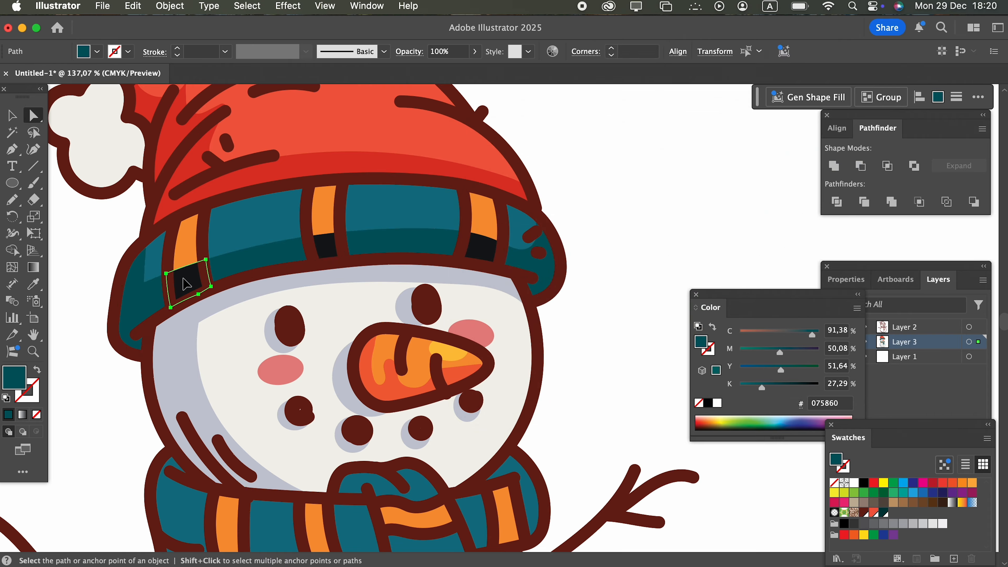
shift+click(335, 251)
shift+click(491, 257)
click(40, 285)
click(190, 241)
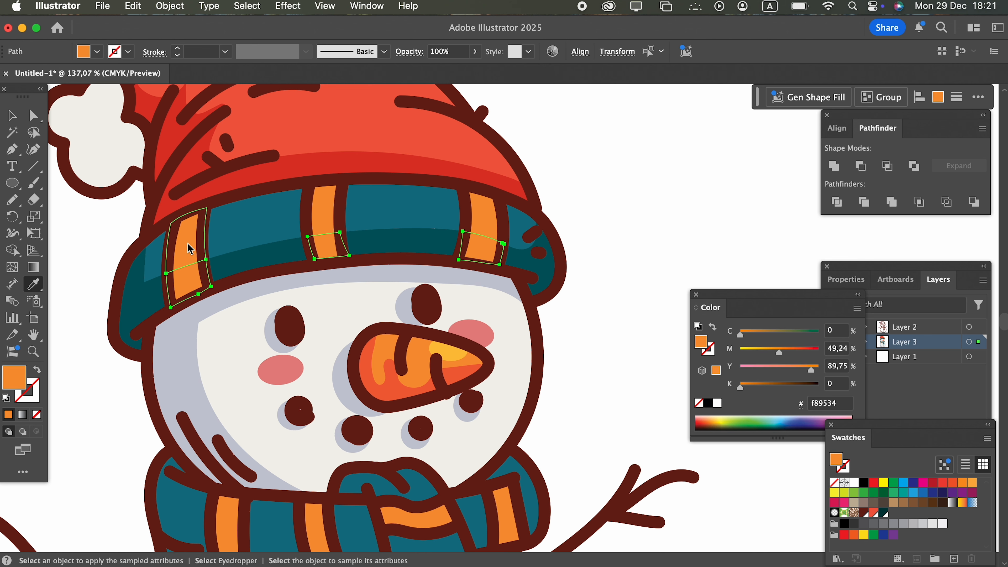
double_click(20, 380)
drag(660, 182, 660, 194)
click(844, 171)
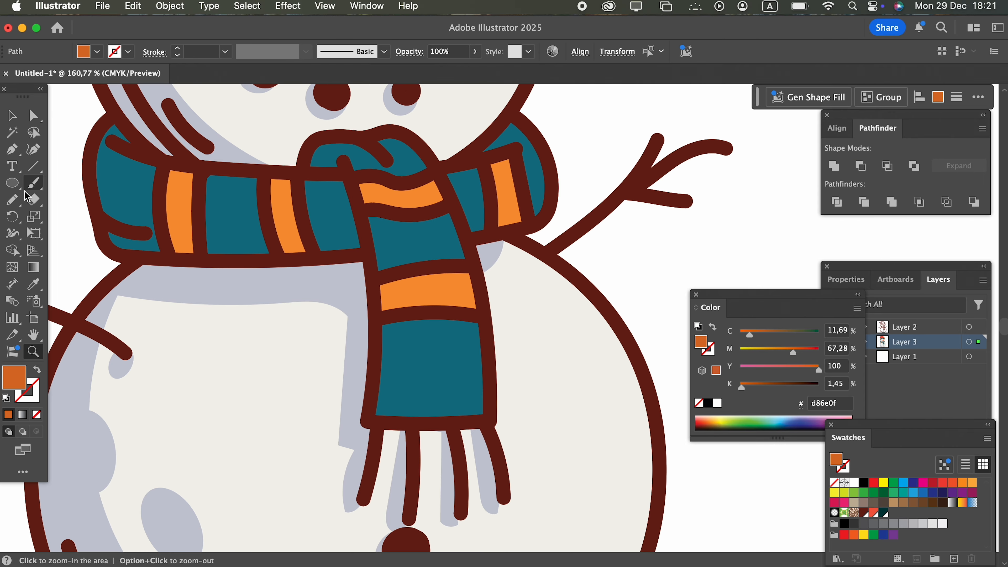
Draw a freeform shadow shape along the left end and lower edge of the scarf's left half and fill it black
click(18, 199)
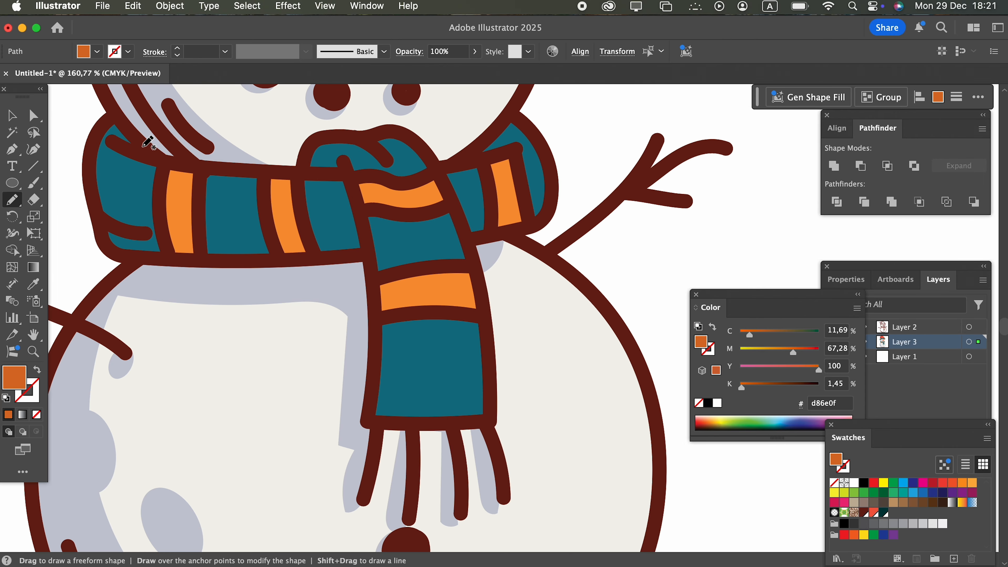
mouse_move(113, 118)
mouse_down()
mouse_move(137, 147)
mouse_move(107, 126)
mouse_up()
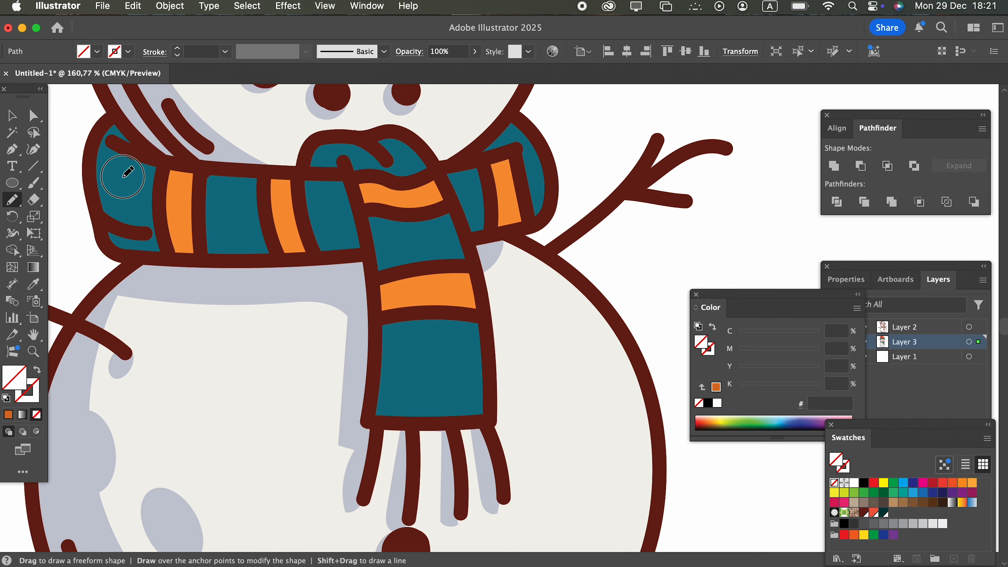
click(143, 151)
key(space)
drag(243, 194, 301, 323)
key(super+space)
drag(302, 322, 101, 297)
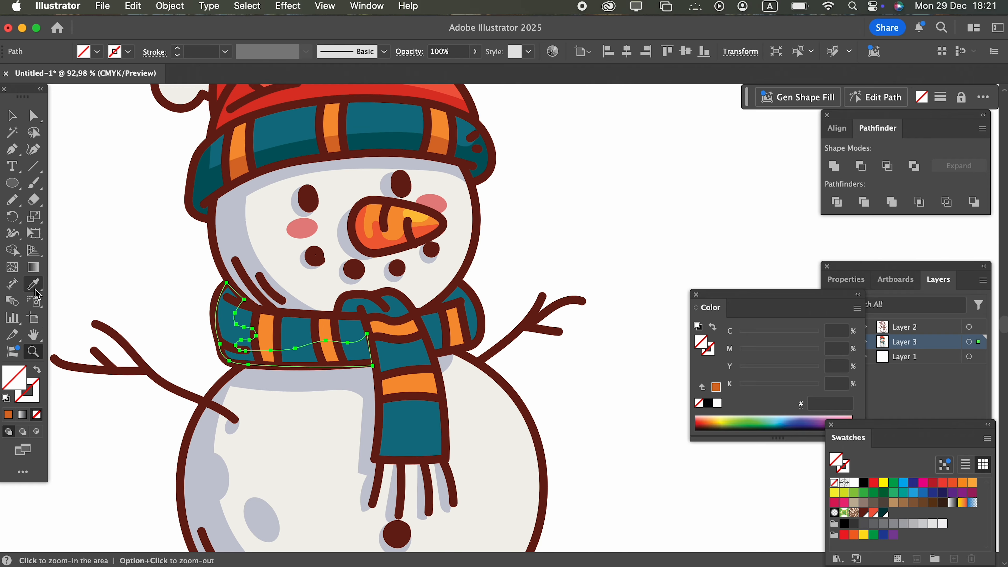
click(866, 484)
Draw a freeform shadow shape over the scarf knot and down the left edge of the hanging tail, and fill it black
drag(369, 384, 334, 321)
key(space)
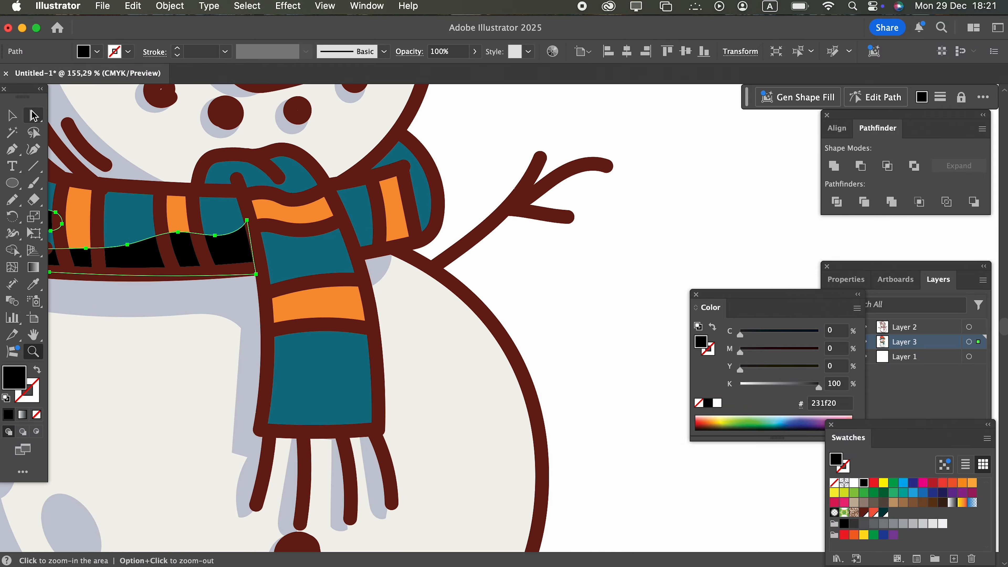
click(13, 204)
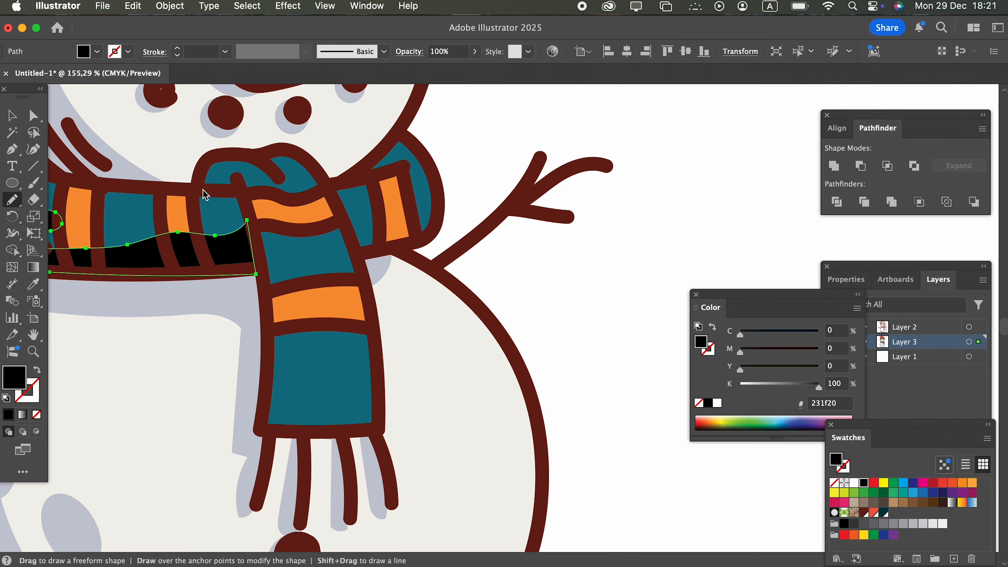
mouse_move(306, 160)
mouse_down()
mouse_move(283, 181)
mouse_move(253, 177)
mouse_move(298, 306)
mouse_move(292, 367)
mouse_move(333, 412)
mouse_move(379, 428)
mouse_move(263, 426)
mouse_up()
mouse_move(263, 426)
mouse_down()
mouse_move(252, 207)
mouse_move(234, 177)
mouse_move(212, 190)
mouse_move(199, 176)
mouse_move(218, 153)
mouse_move(307, 159)
mouse_up()
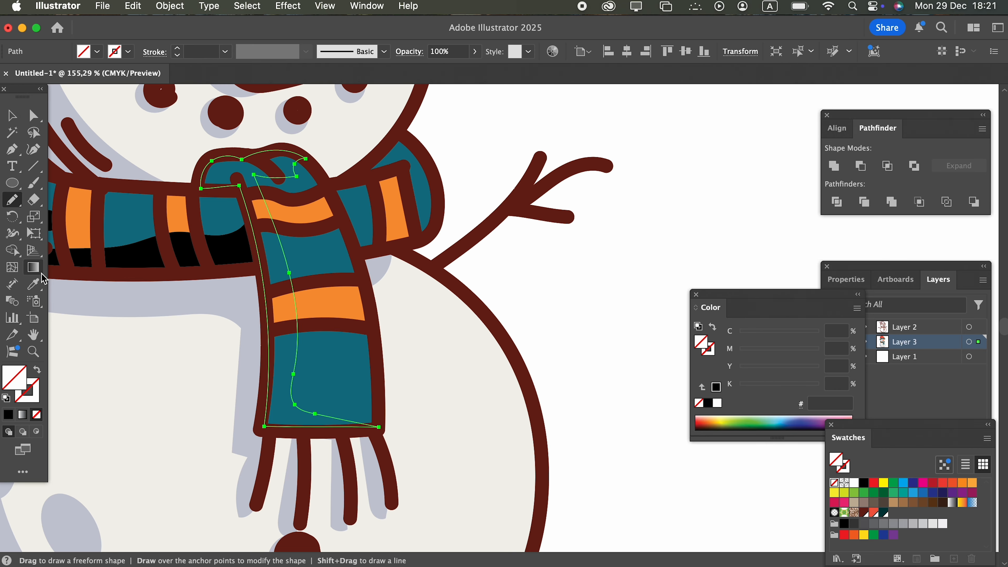
click(33, 284)
click(234, 253)
super+click(239, 266)
shift+super+click(236, 260)
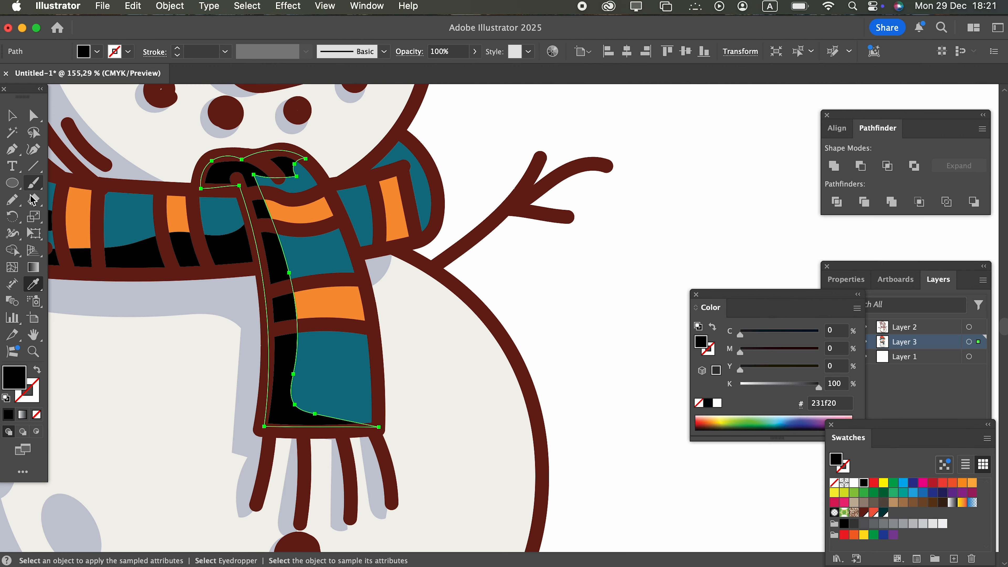
Draw a curved shadow shape over the lower part of the scarf's right side, beyond the knot, and fill it with the same black
click(13, 201)
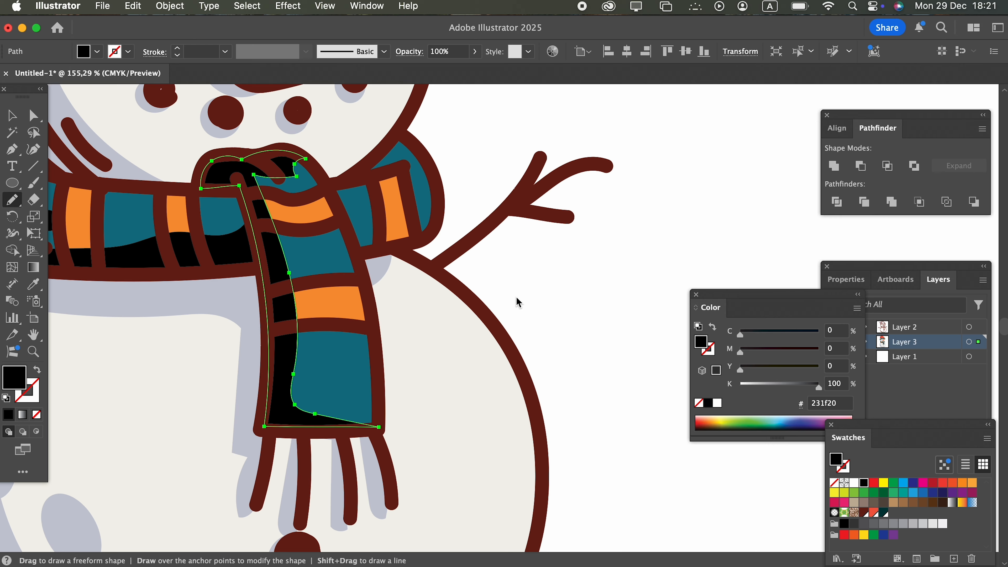
super+click(335, 190)
super+click(356, 255)
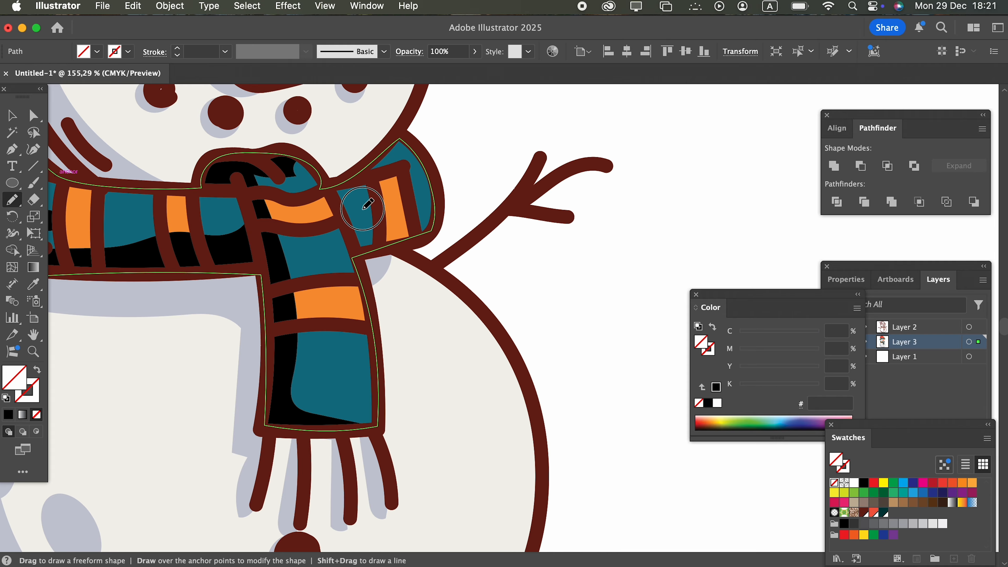
drag(343, 197, 320, 213)
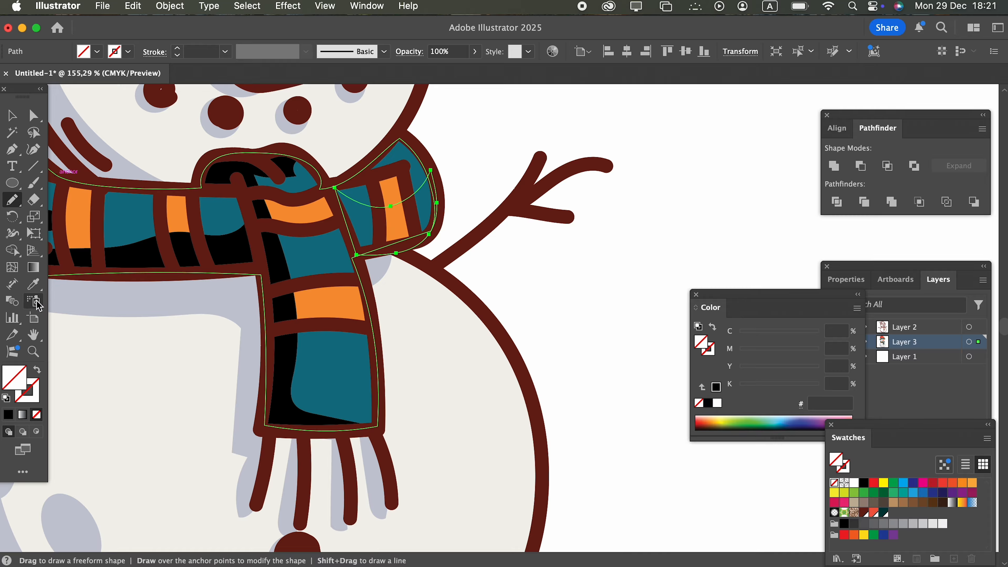
click(33, 284)
click(162, 256)
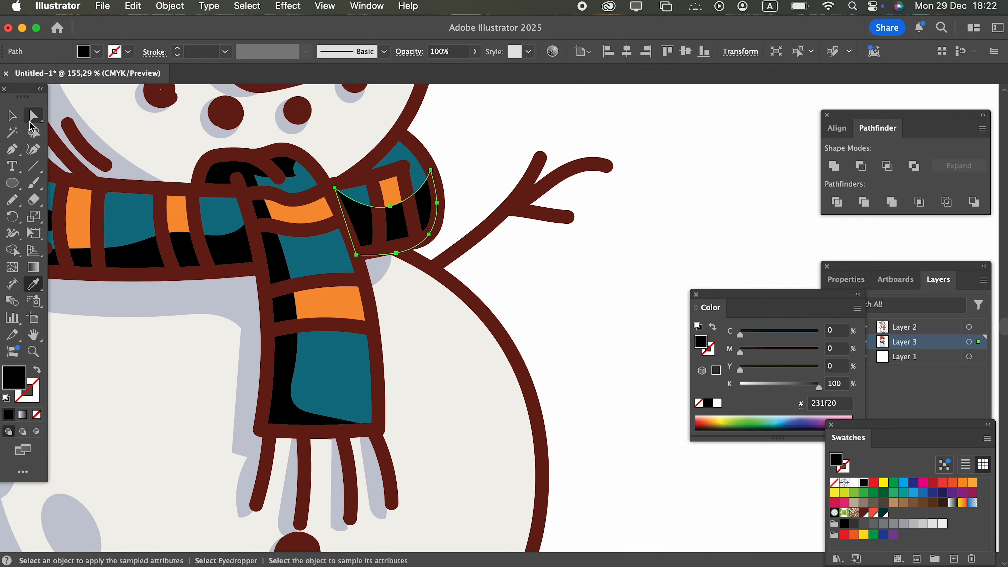
Divide the teal scarf and all its orange stripes along the three black shadow shapes using Pathfinder Divide
click(31, 122)
shift+click(274, 254)
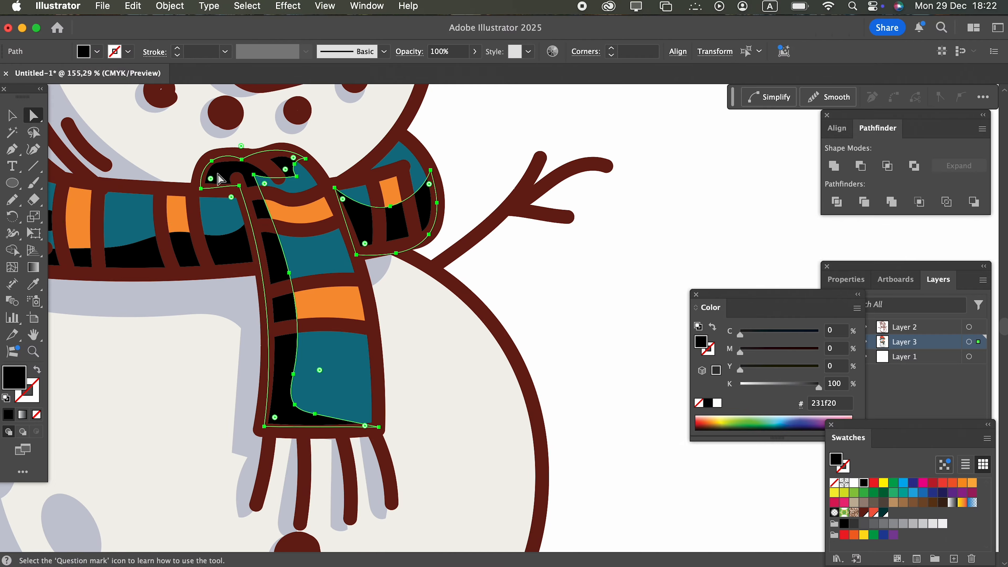
shift+click(225, 255)
shift+click(349, 309)
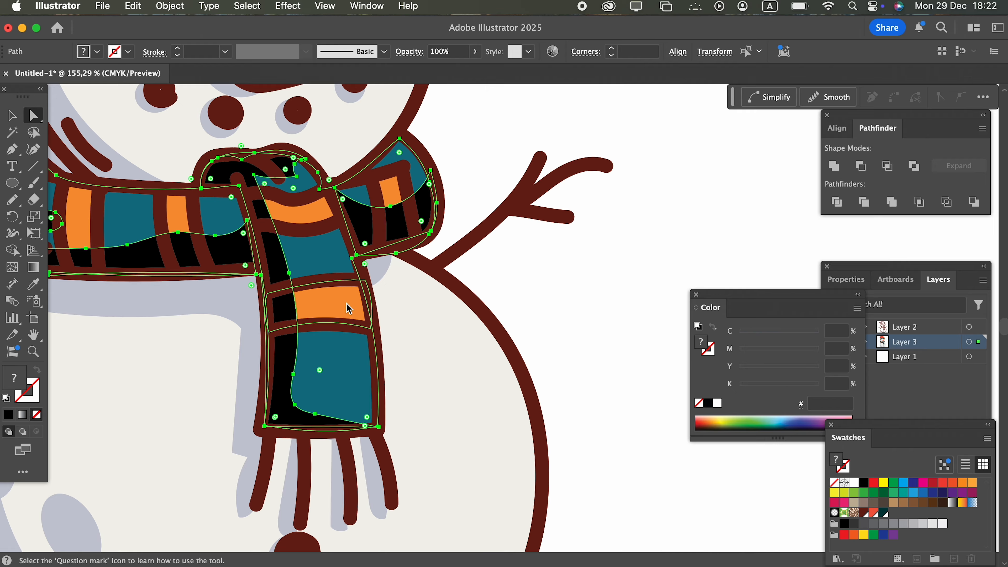
shift+click(398, 196)
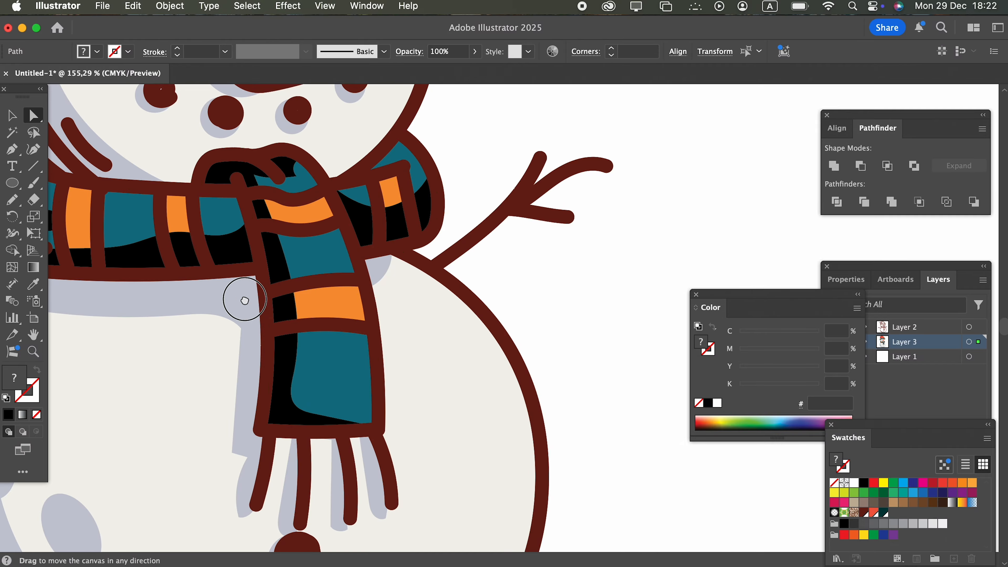
drag(220, 295, 394, 316)
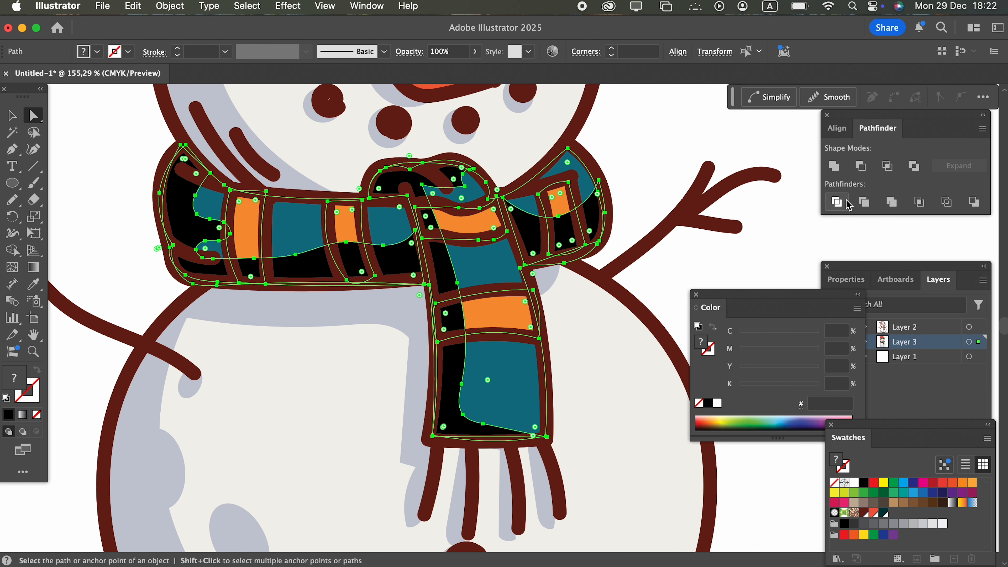
key(super+g)
drag(747, 265, 706, 265)
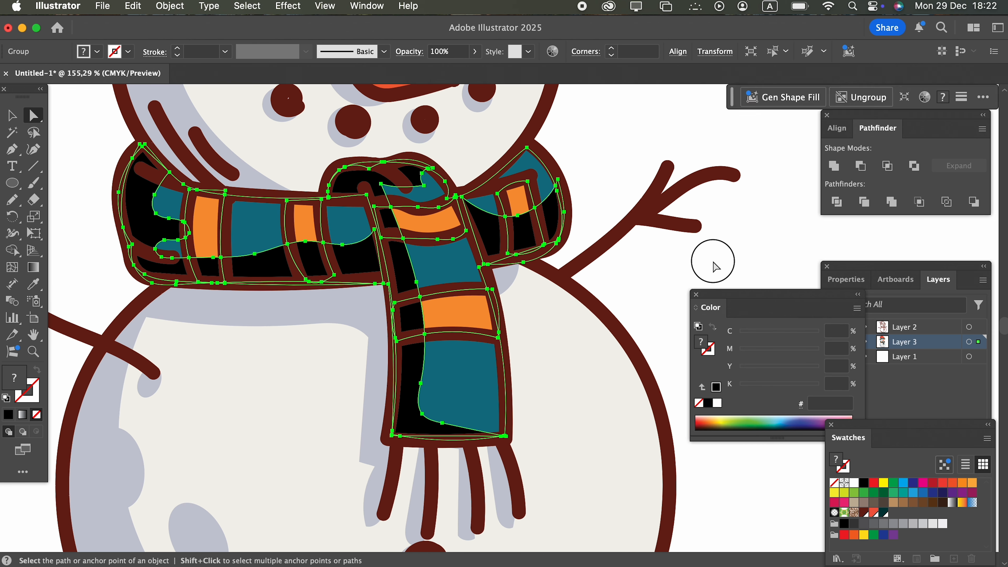
click(580, 234)
Recolor the black shadow pieces over the scarf's teal areas with the hat brim's dark teal shade, #095860
click(554, 222)
shift+click(518, 241)
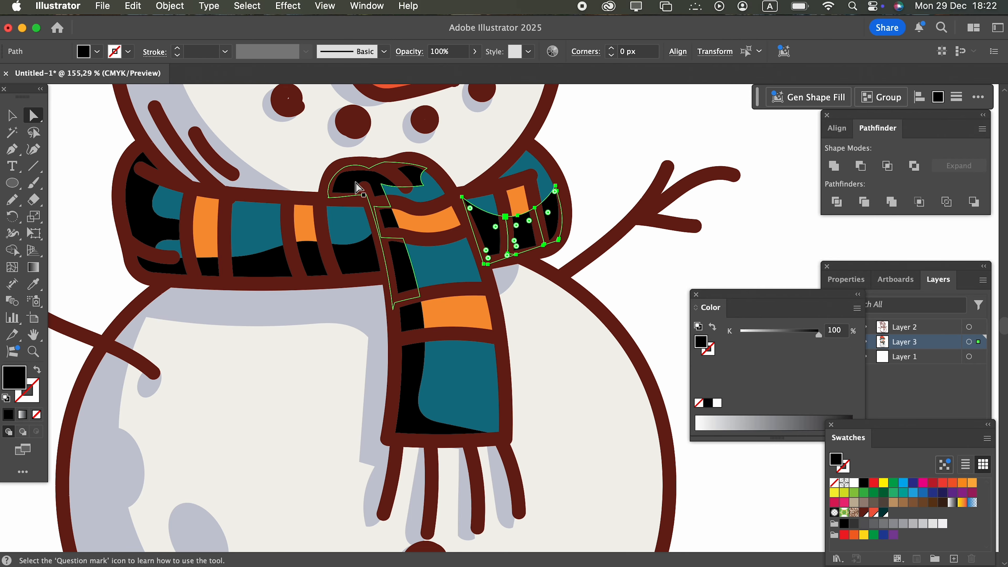
shift+click(348, 187)
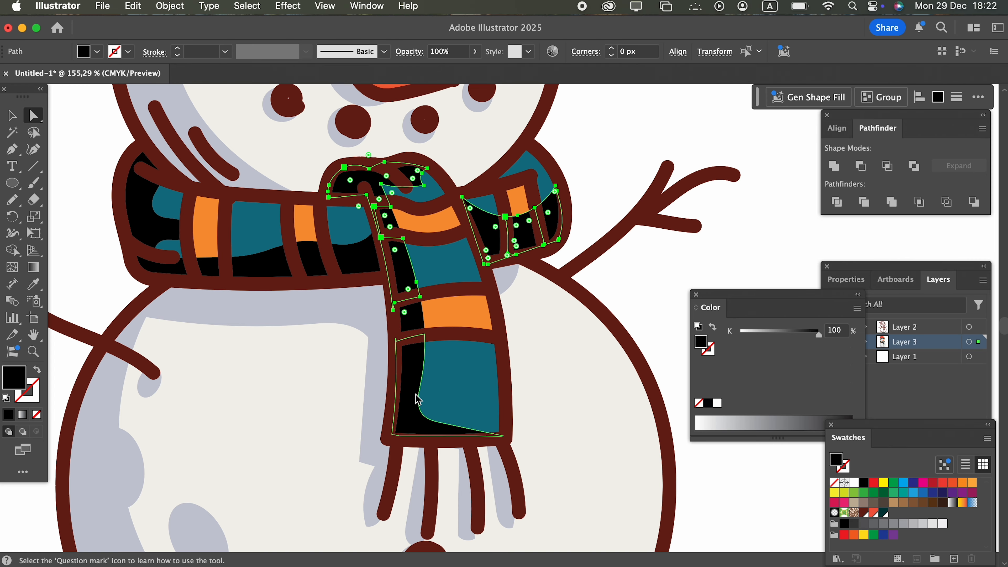
shift+click(419, 380)
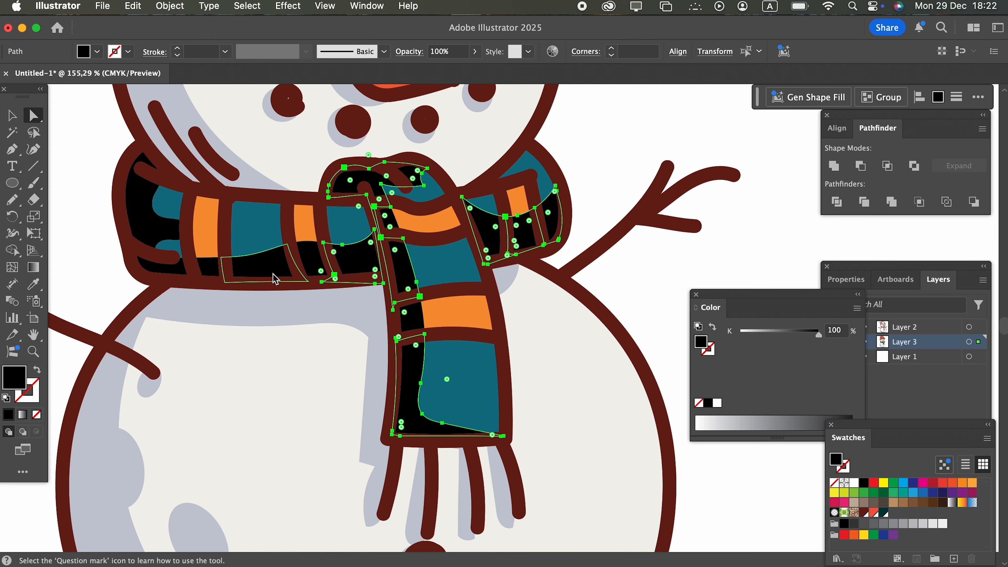
shift+click(181, 271)
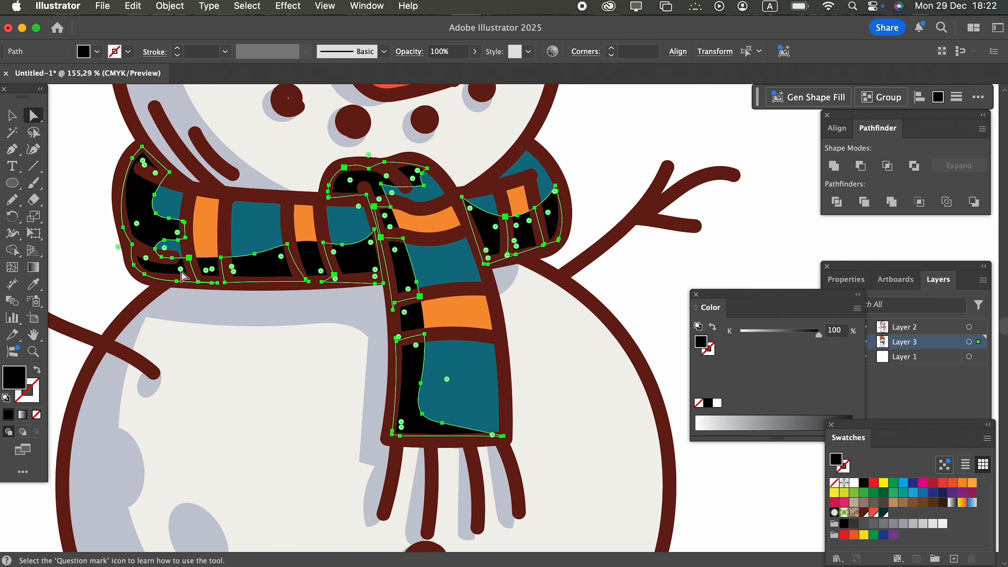
key(z)
drag(488, 304, 372, 348)
drag(372, 348, 371, 460)
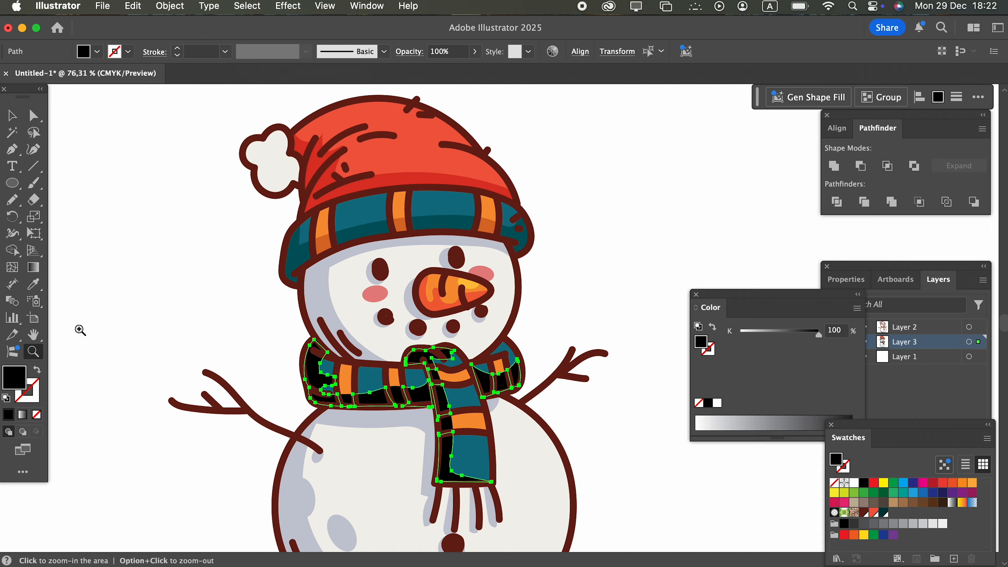
click(41, 292)
click(447, 225)
drag(489, 408, 603, 450)
key(z)
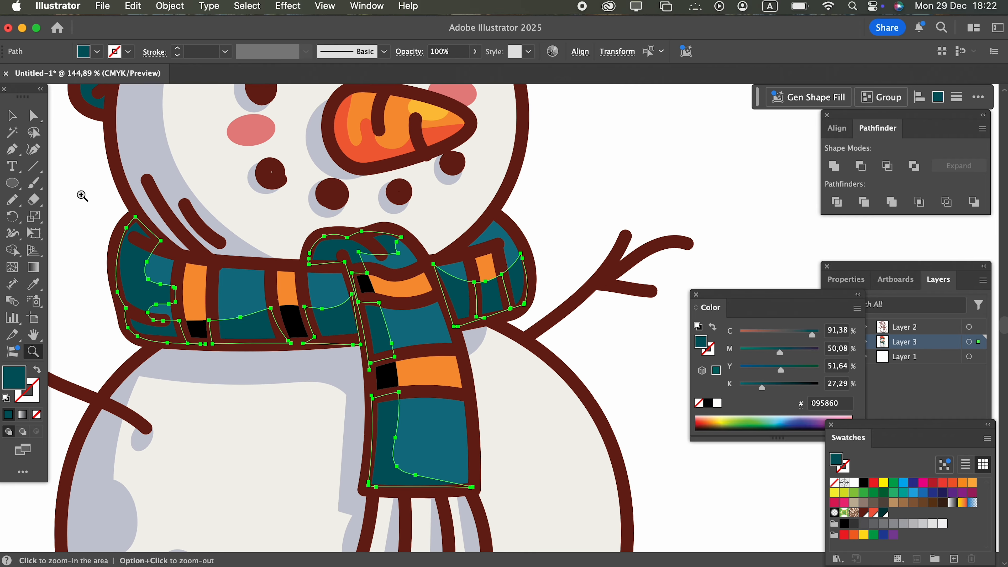
Recolor the shadow pieces at the scarf's five orange stripes with the dark orange of the hat brim's stripe shadows, #d76f27
click(35, 123)
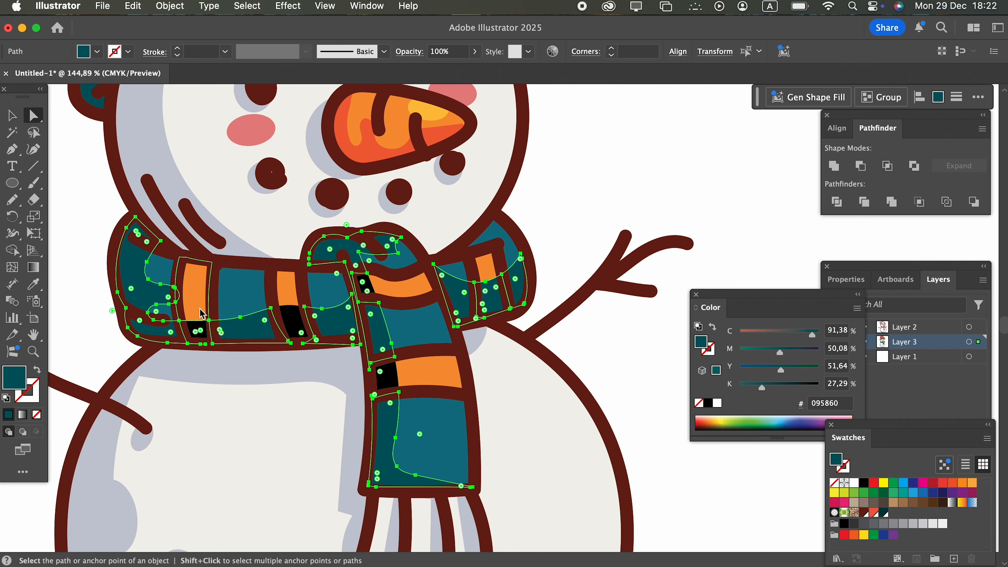
click(614, 357)
click(497, 296)
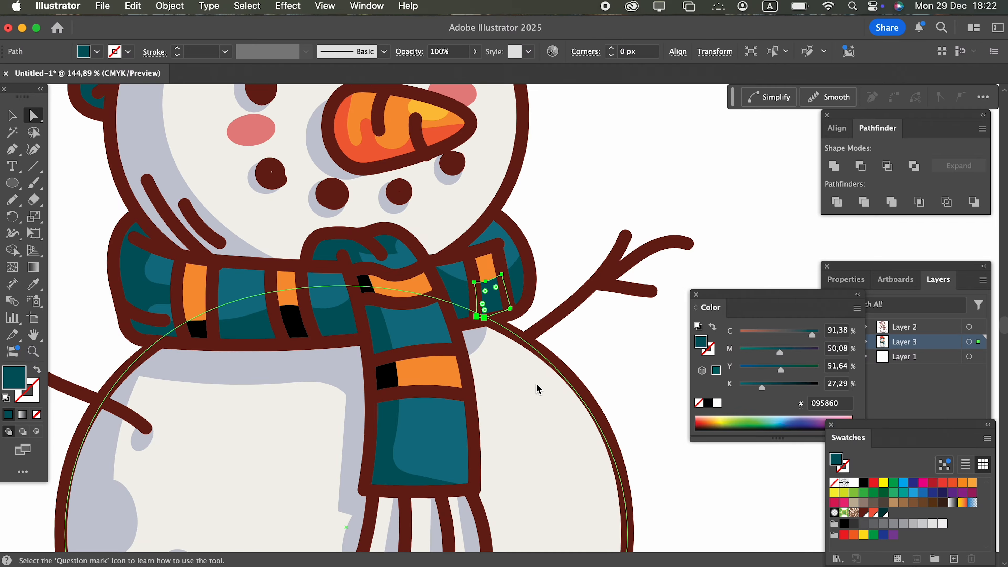
shift+click(385, 375)
shift+click(367, 289)
shift+click(292, 324)
shift+click(196, 332)
key(z)
drag(494, 321, 188, 324)
click(34, 284)
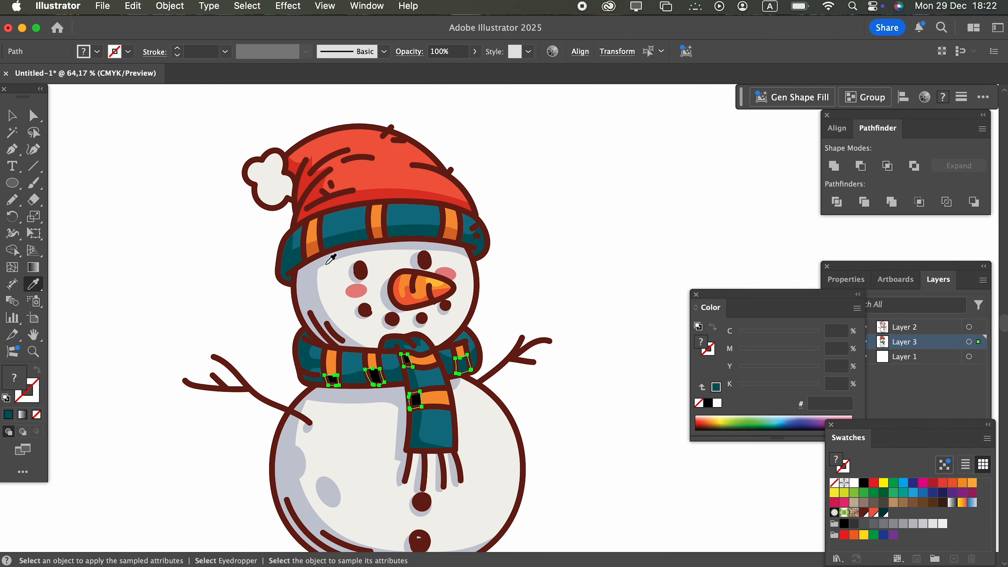
click(371, 241)
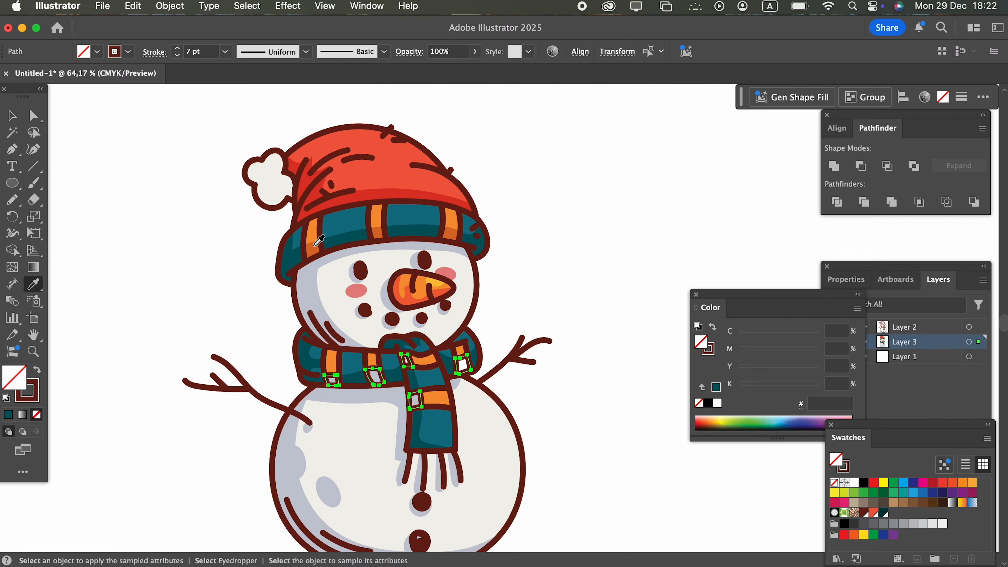
click(313, 250)
click(13, 117)
click(176, 231)
Draw a scalloped freeform shadow shape over the lower part of the hat's pompom and fill it with the snow's shadow gray, #c5c7d2
drag(556, 391, 530, 355)
key(z)
drag(297, 180, 512, 297)
drag(462, 285, 472, 376)
drag(270, 262, 300, 281)
click(11, 200)
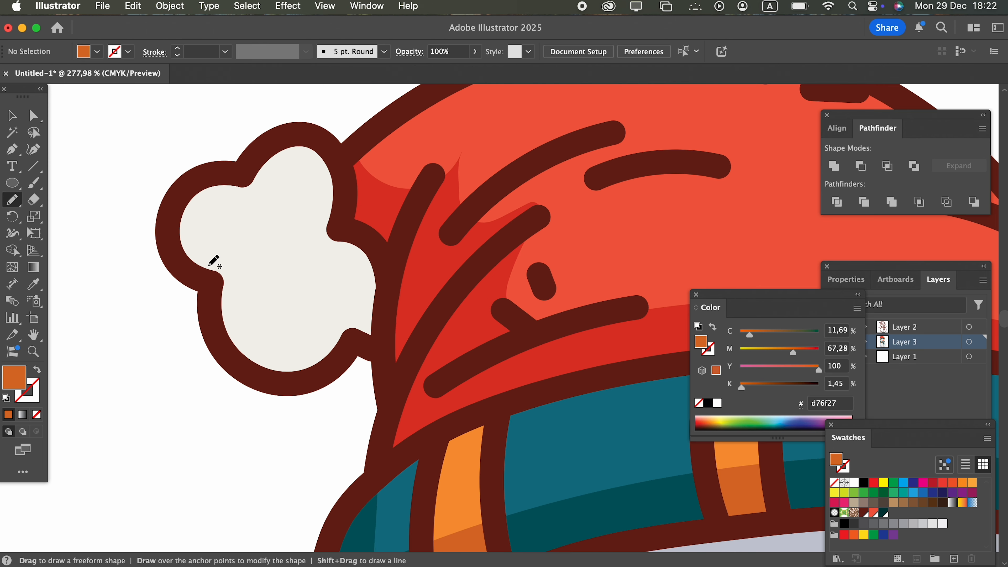
mouse_move(179, 236)
mouse_down()
mouse_move(308, 286)
mouse_move(376, 270)
mouse_move(372, 343)
mouse_move(356, 346)
mouse_up()
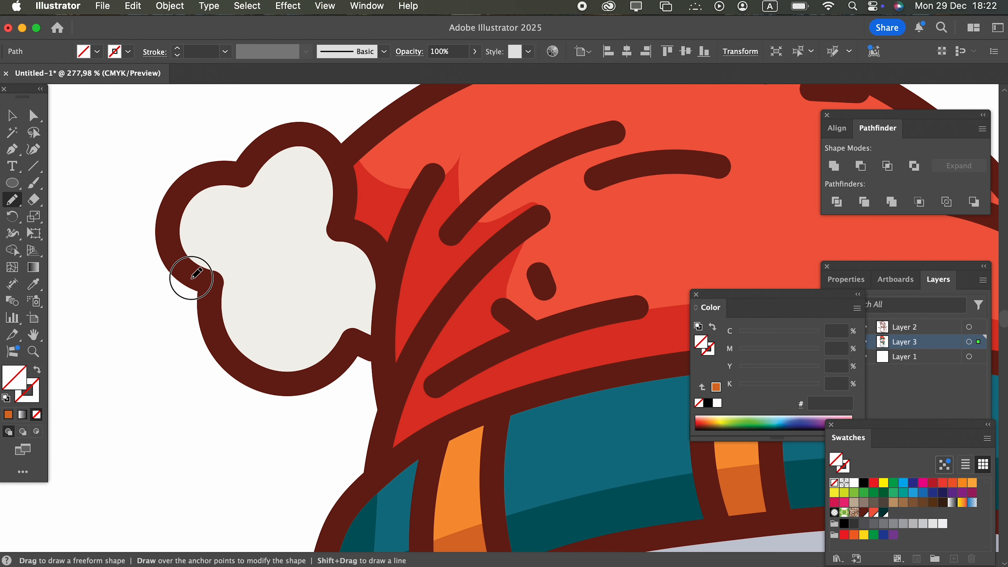
scroll(181, 258, down, 5)
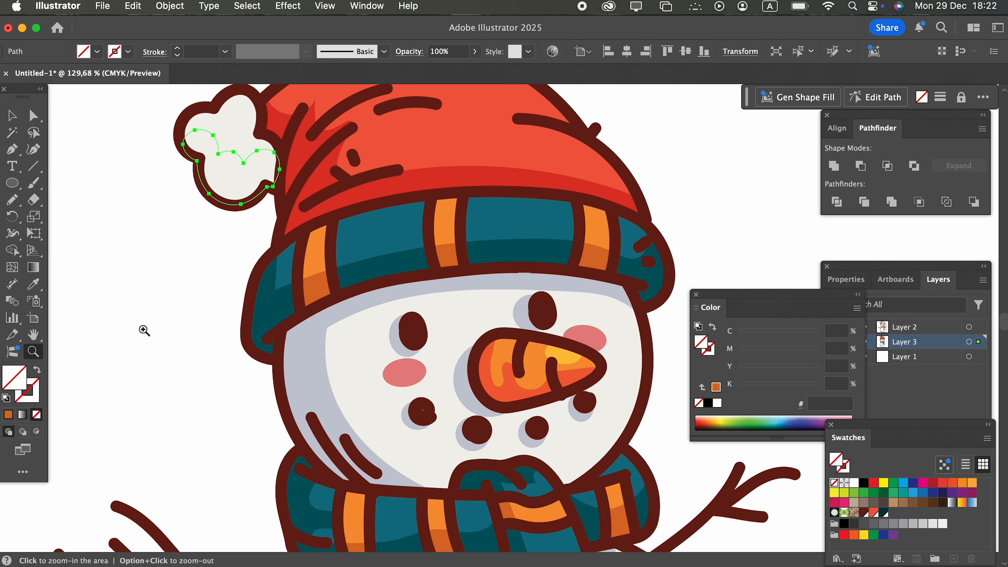
click(33, 284)
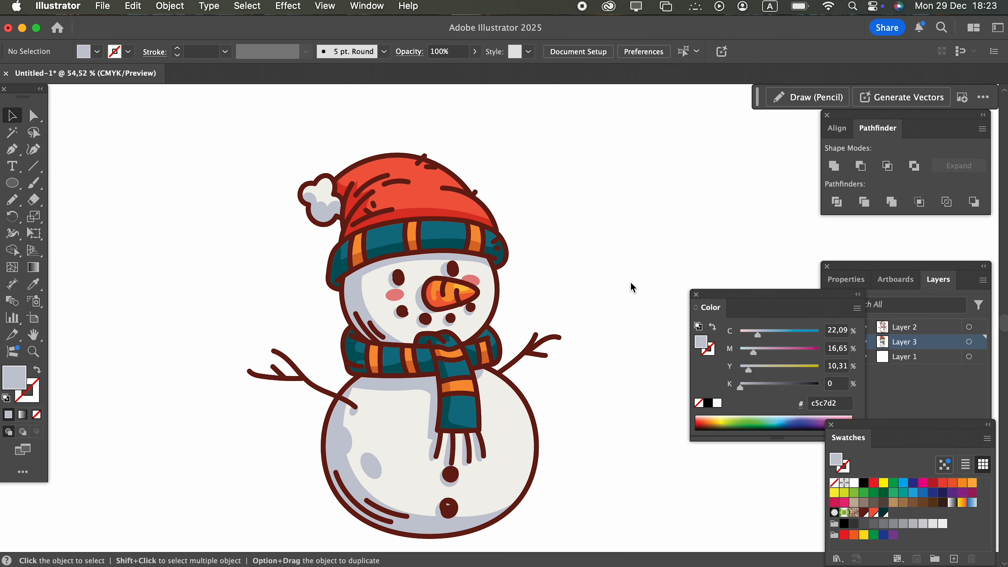
Close the Color panel and frame the whole snowman in view
mouse_move(629, 283)
mouse_down()
mouse_move(621, 271)
mouse_move(650, 265)
mouse_up()
click(696, 295)
key(z)
drag(649, 308, 707, 319)
drag(707, 319, 681, 313)
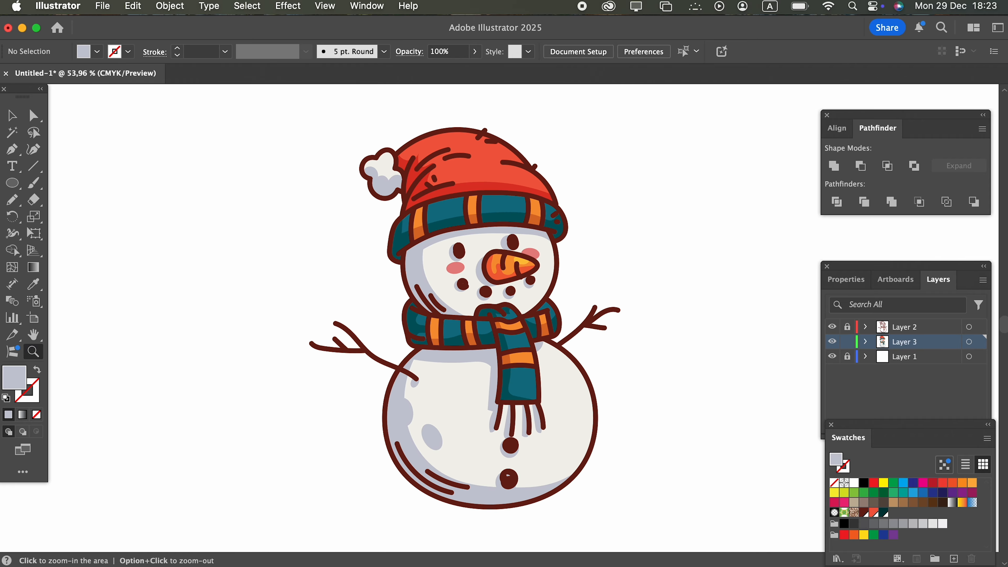